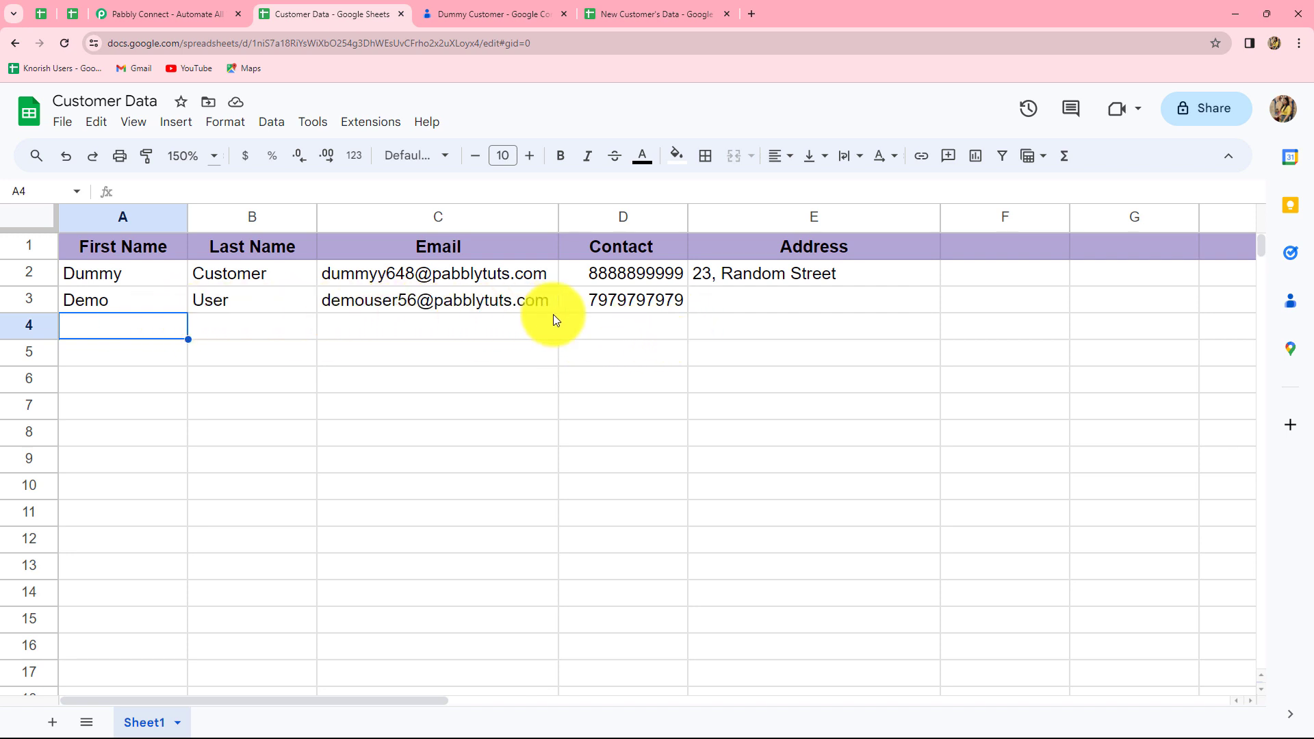
Step: Paste the second customer's address into cell E3 of the sheet
{"action": "left_click", "coordinate": [728, 306]}
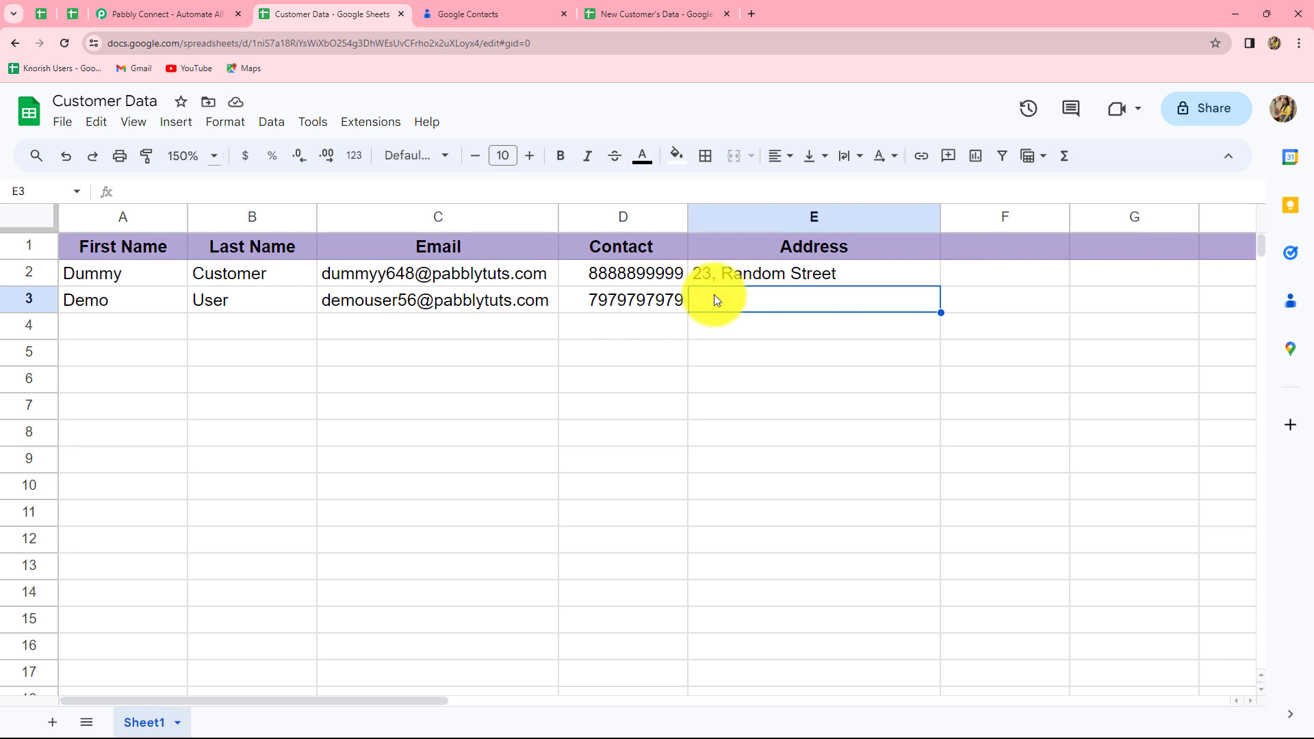
{"action": "type", "text": "30, Random Street"}
{"action": "key", "text": "Return"}
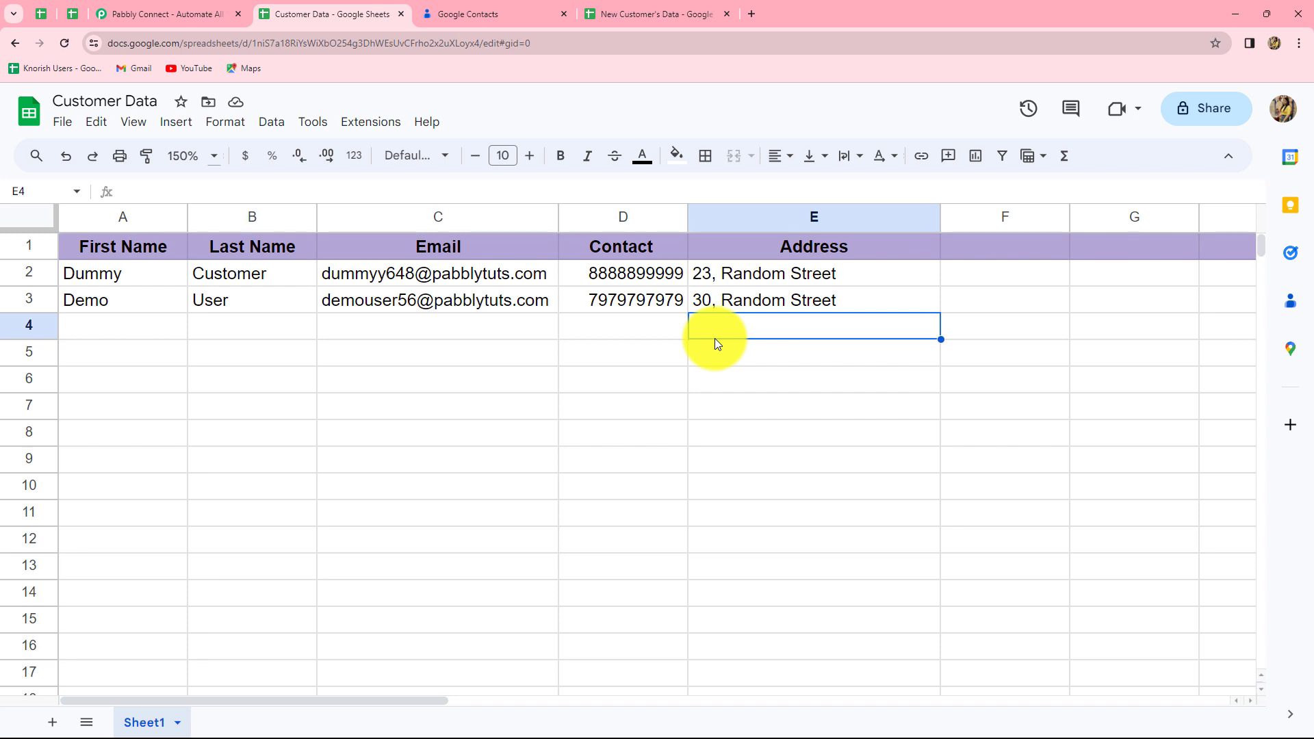
{"action": "left_click", "coordinate": [499, 11]}
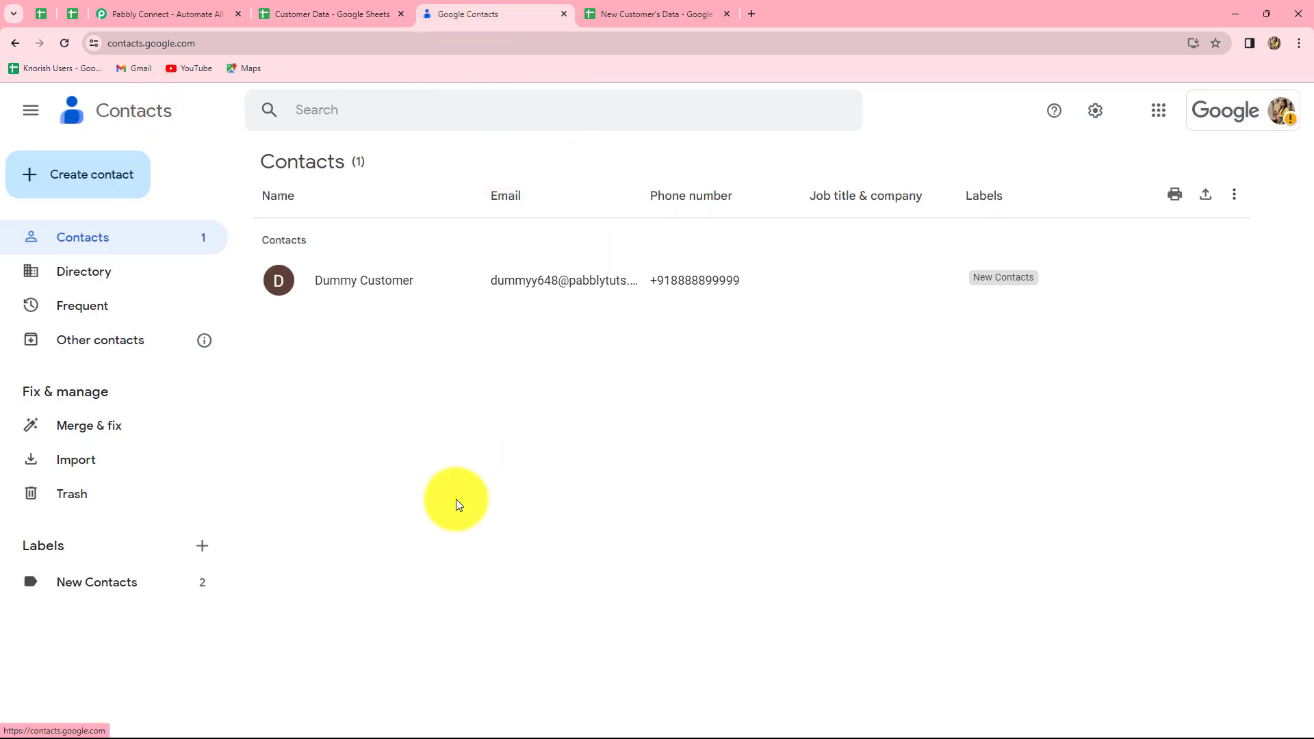
Step: Show the New Contacts label in Google Contacts and reload it to list both contacts
{"action": "left_click", "coordinate": [122, 587]}
{"action": "left_click", "coordinate": [64, 43]}
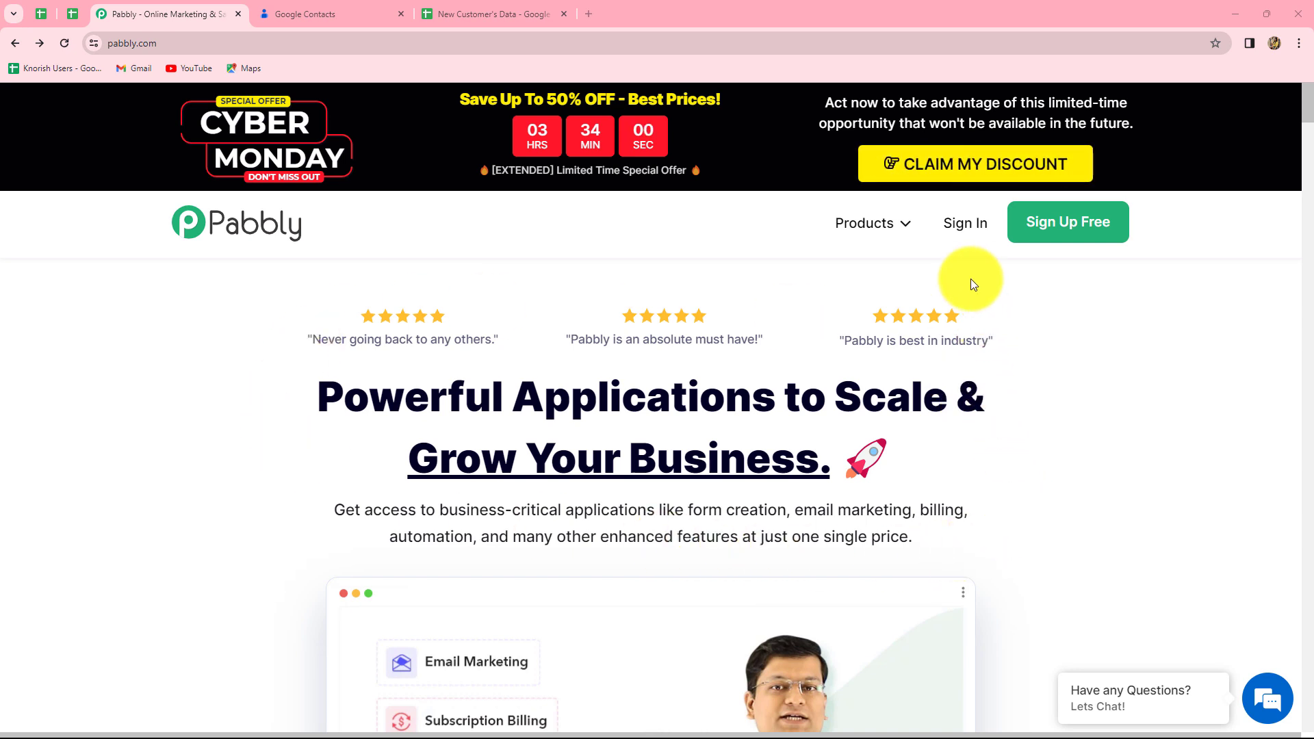
Step: Sign in to Pabbly and open the Pabbly Connect dashboard from the All Apps list
{"action": "left_click", "coordinate": [958, 222]}
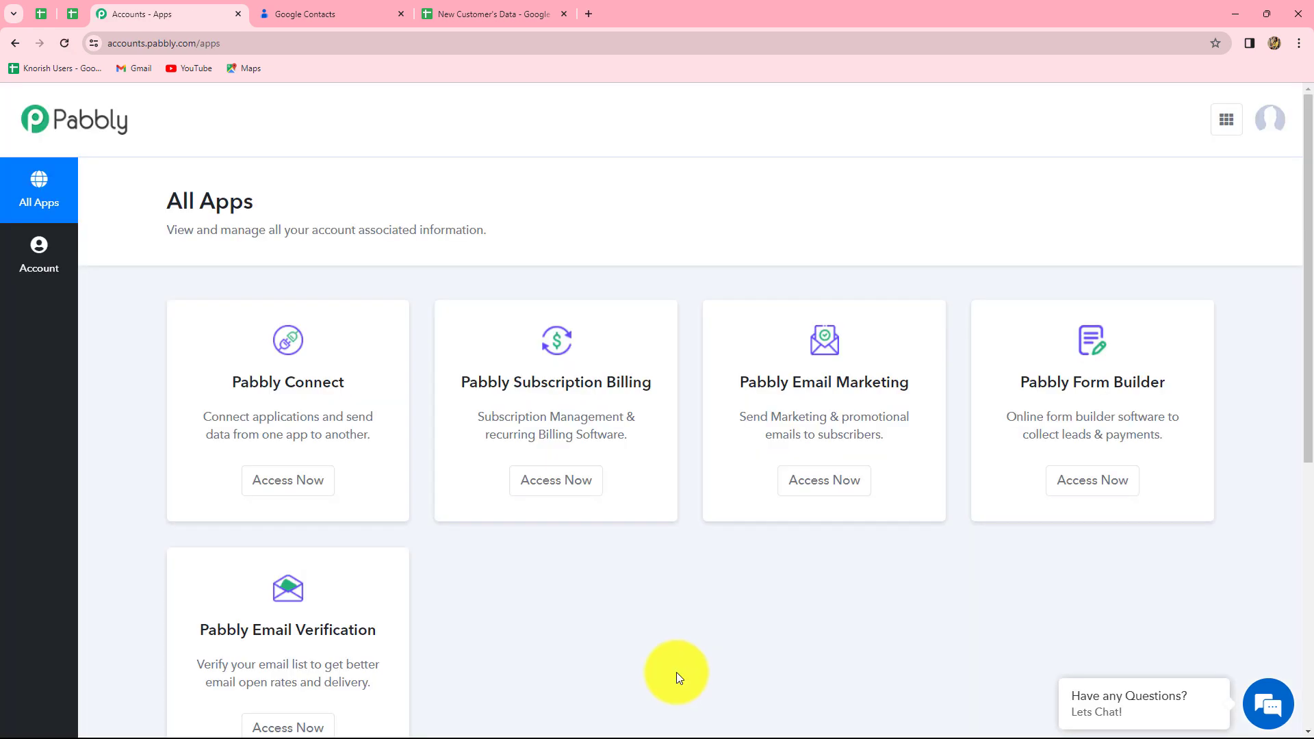
{"action": "left_click", "coordinate": [288, 479]}
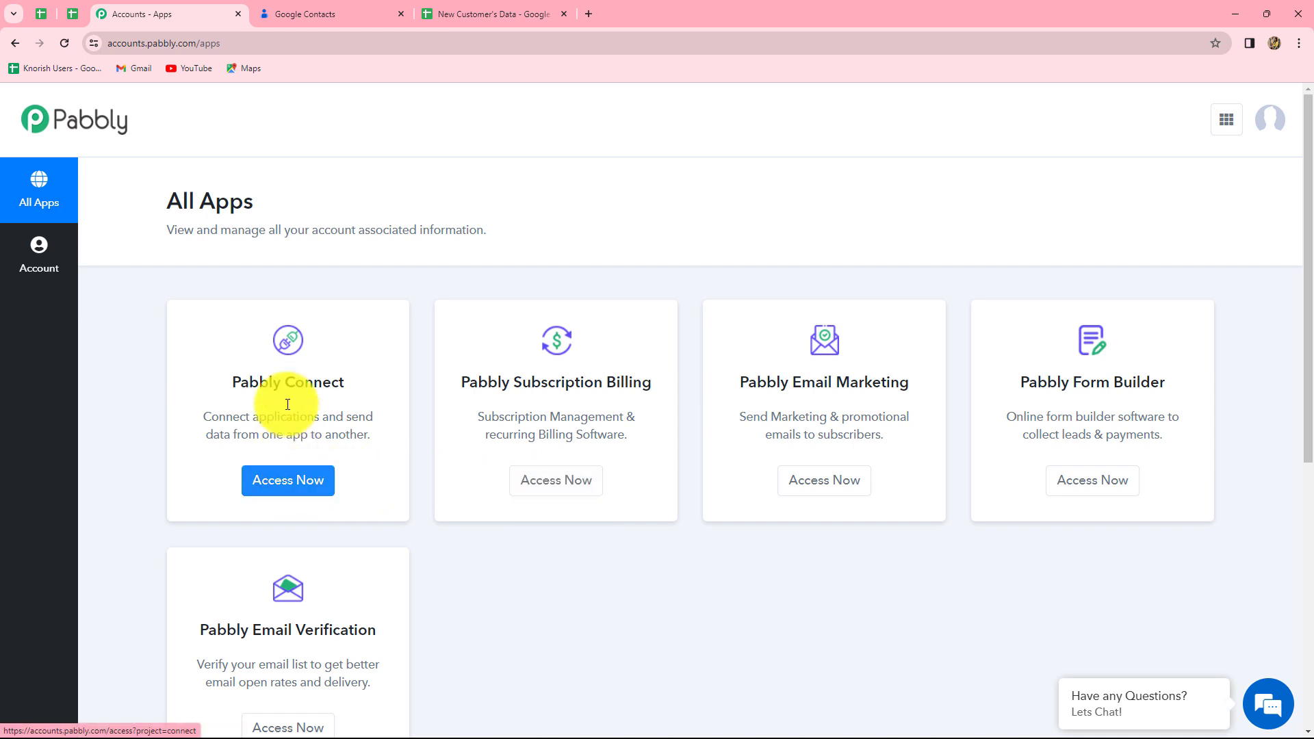
{"action": "left_click", "coordinate": [300, 479]}
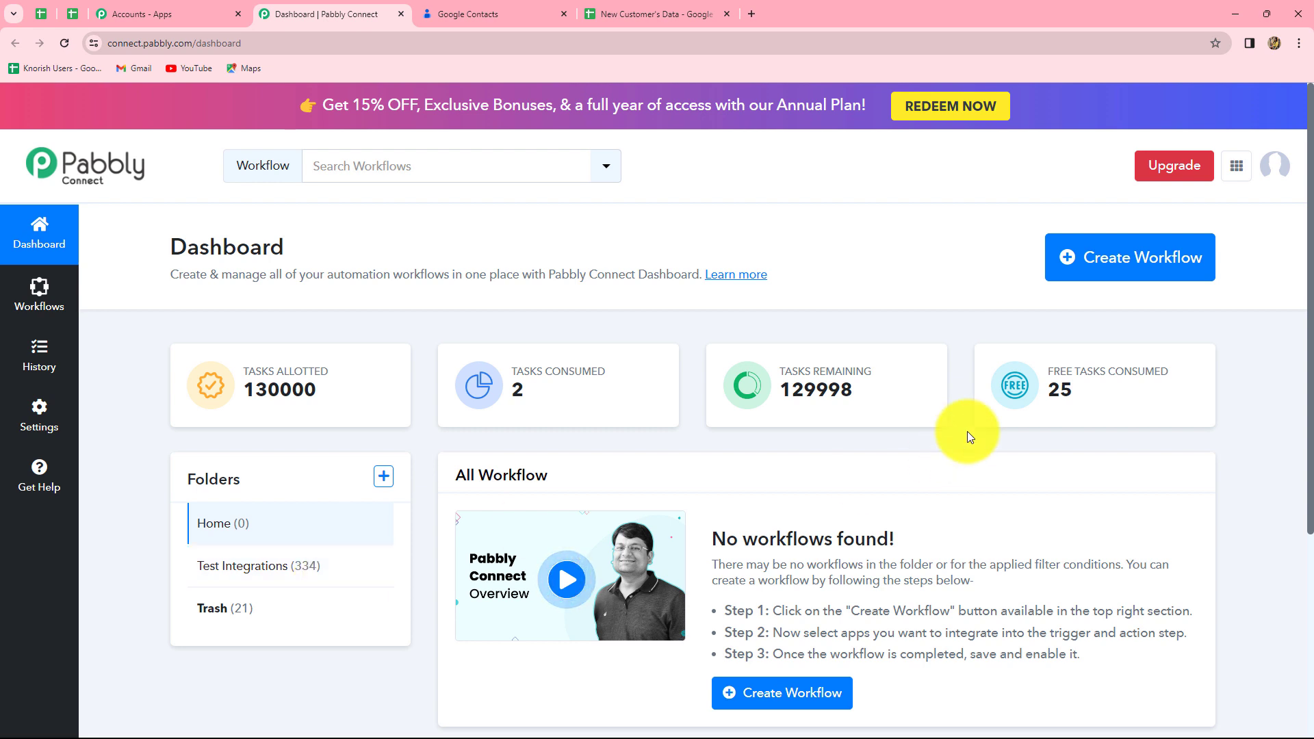
{"action": "left_click", "coordinate": [1092, 279]}
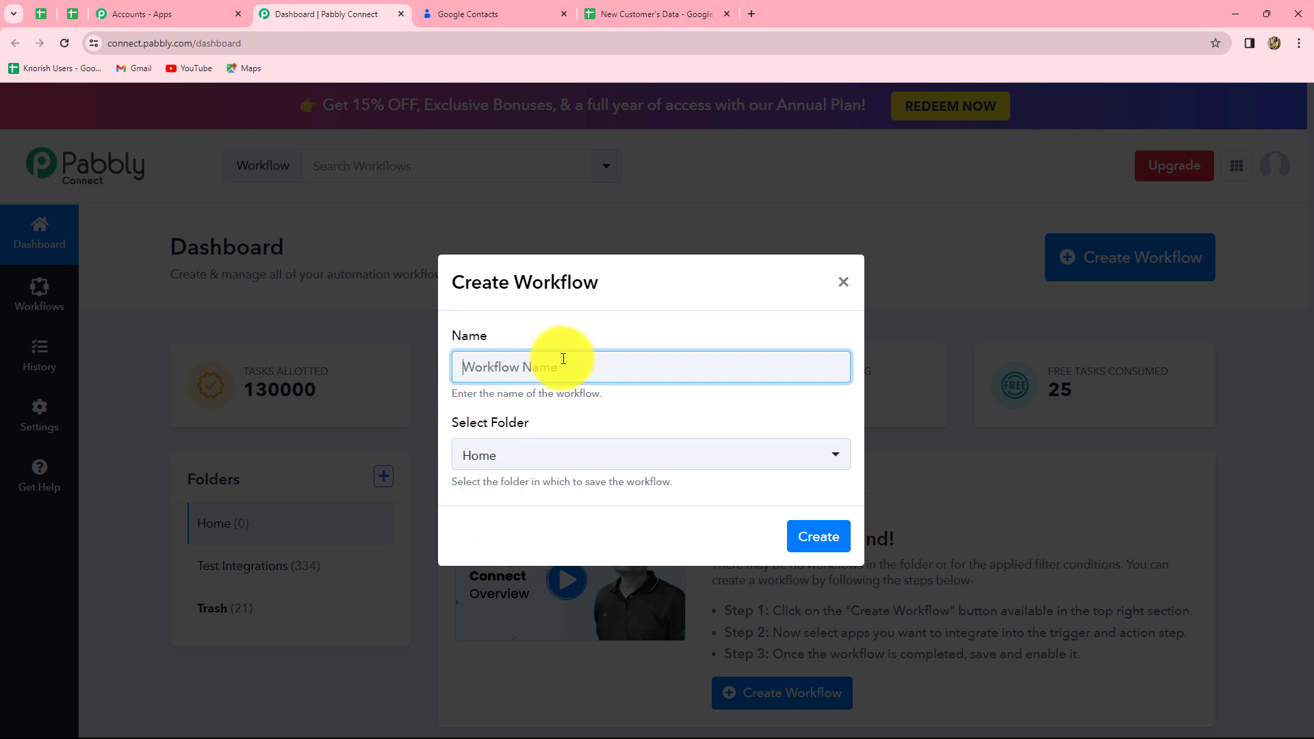
Step: Create the workflow 'Add Google Contacts in Group from Google Sheets' in the Test Integrations folder
{"action": "type", "text": "Add Google Contacts in Group from Google Sheets"}
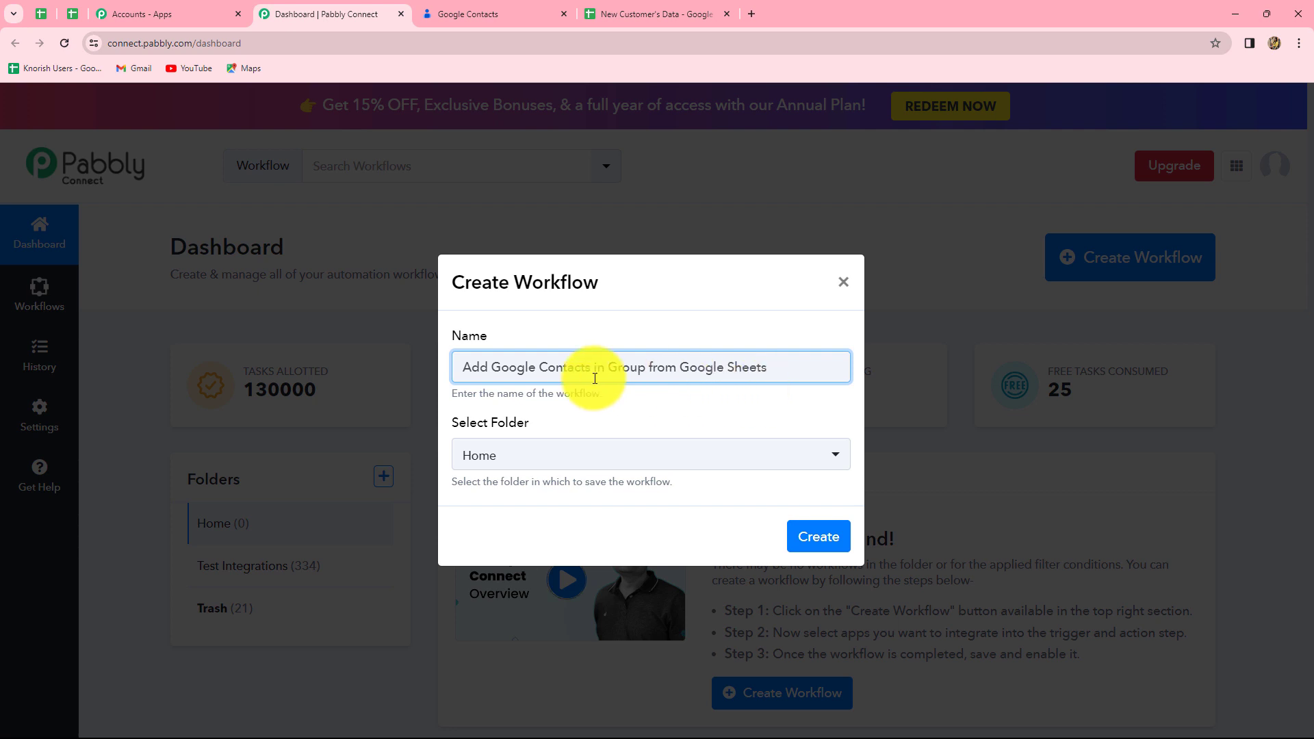
{"action": "left_click", "coordinate": [514, 455]}
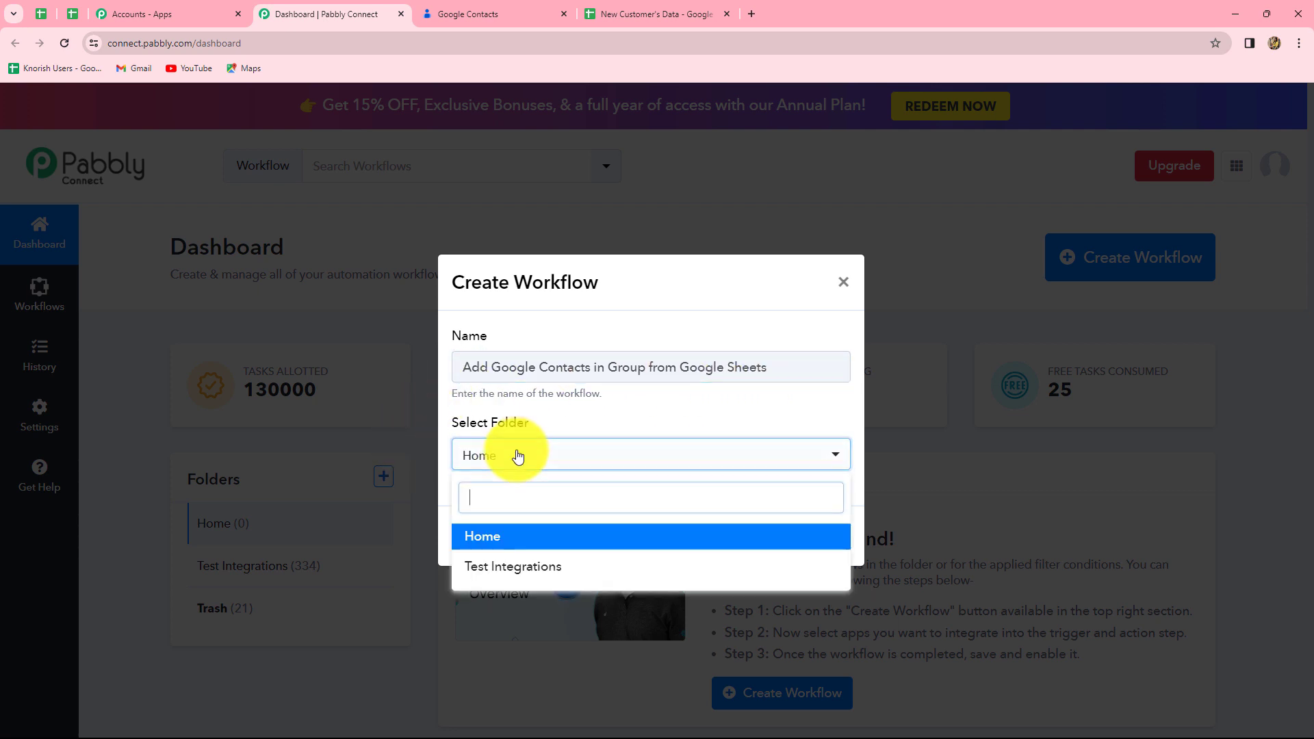
{"action": "left_click", "coordinate": [552, 568]}
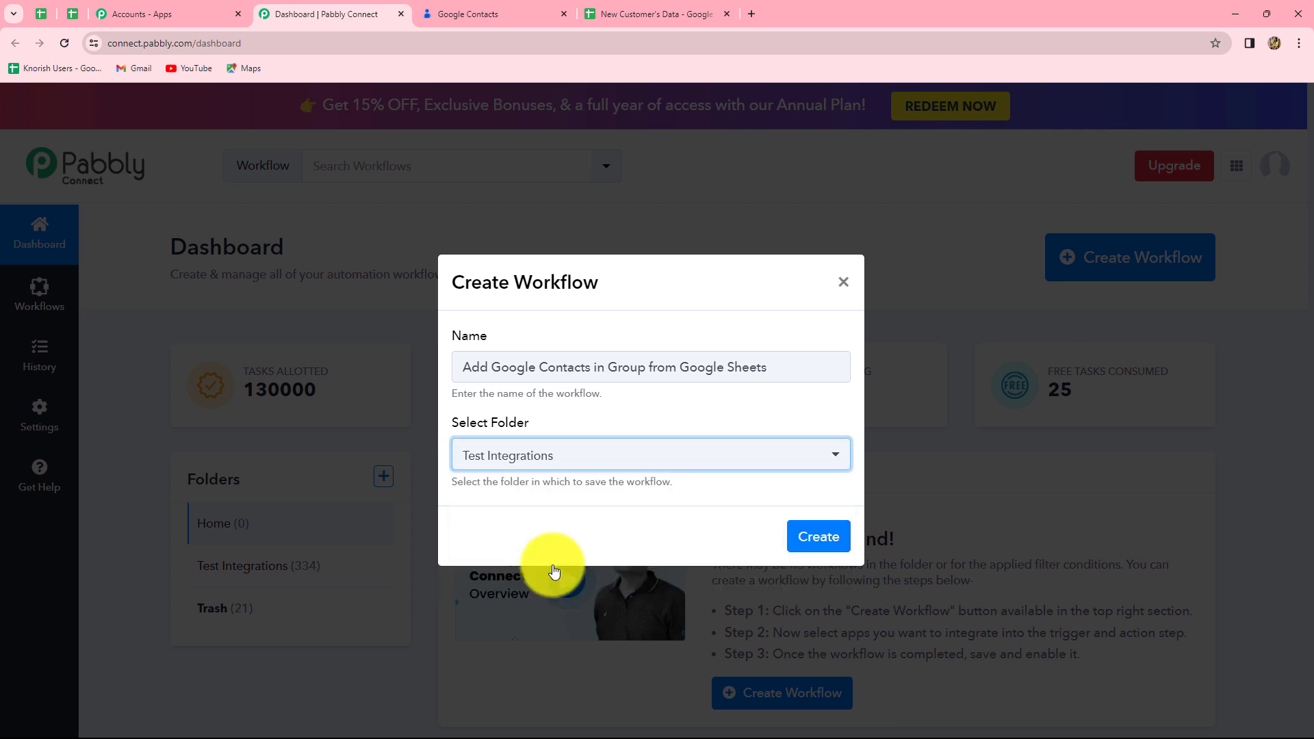
{"action": "left_click", "coordinate": [807, 541]}
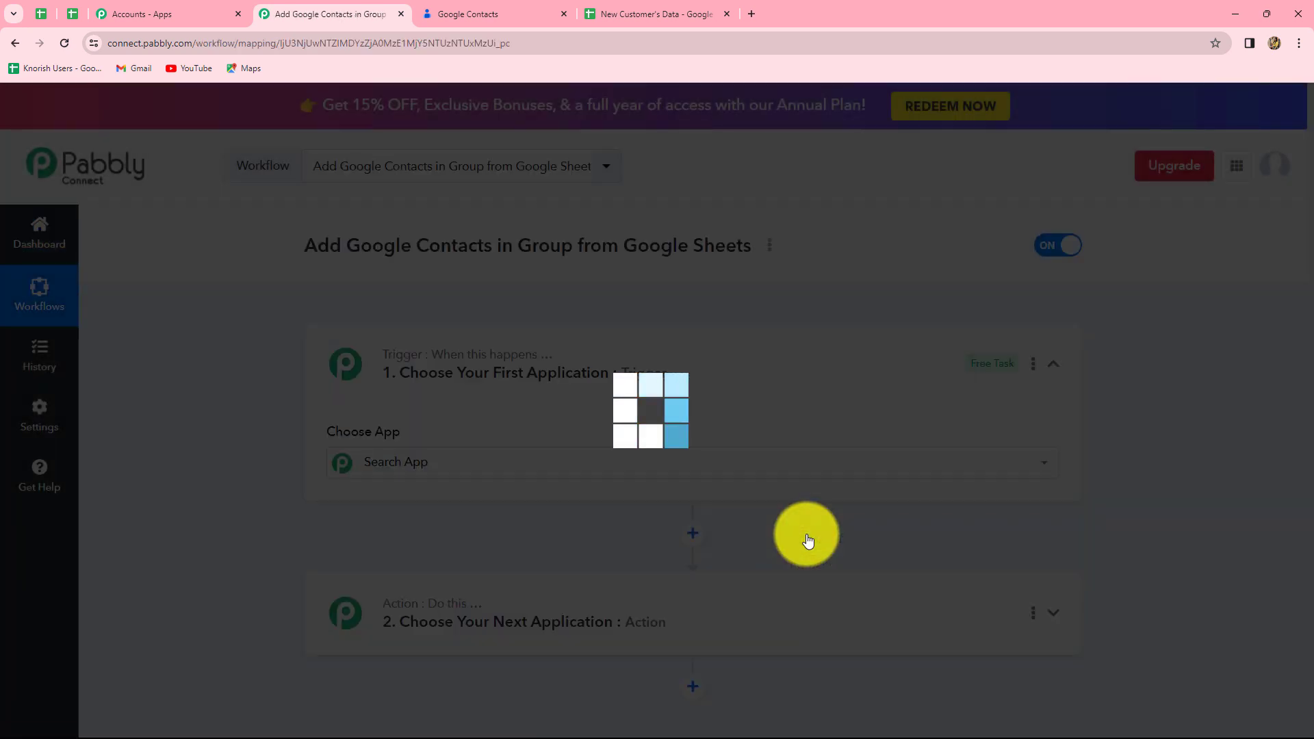
Step: Browse the Choose App grid without picking a trigger, then bring up the New Customer's Data spreadsheet
{"action": "scroll", "coordinate": [1304, 540], "scroll_direction": "down", "scroll_amount": 2}
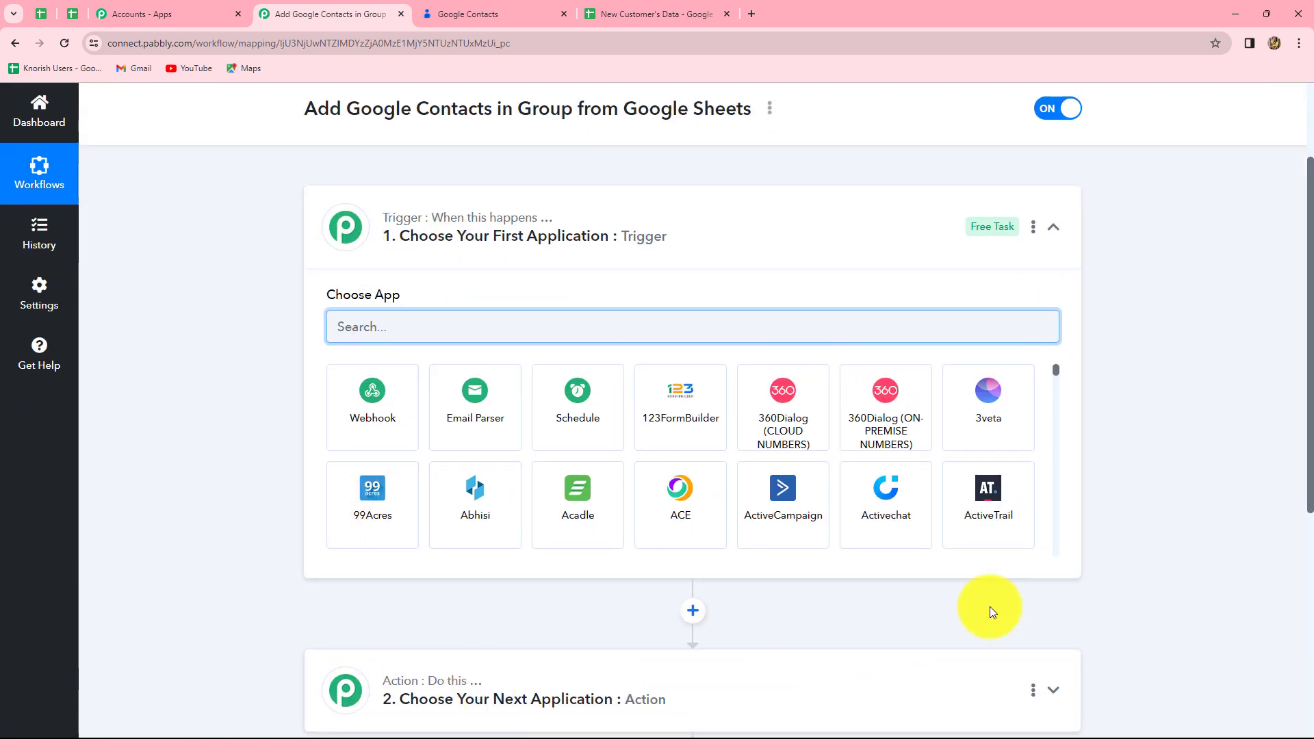
{"action": "scroll", "coordinate": [1234, 581], "scroll_direction": "down", "scroll_amount": 3}
{"action": "scroll", "coordinate": [1235, 581], "scroll_direction": "up", "scroll_amount": 2}
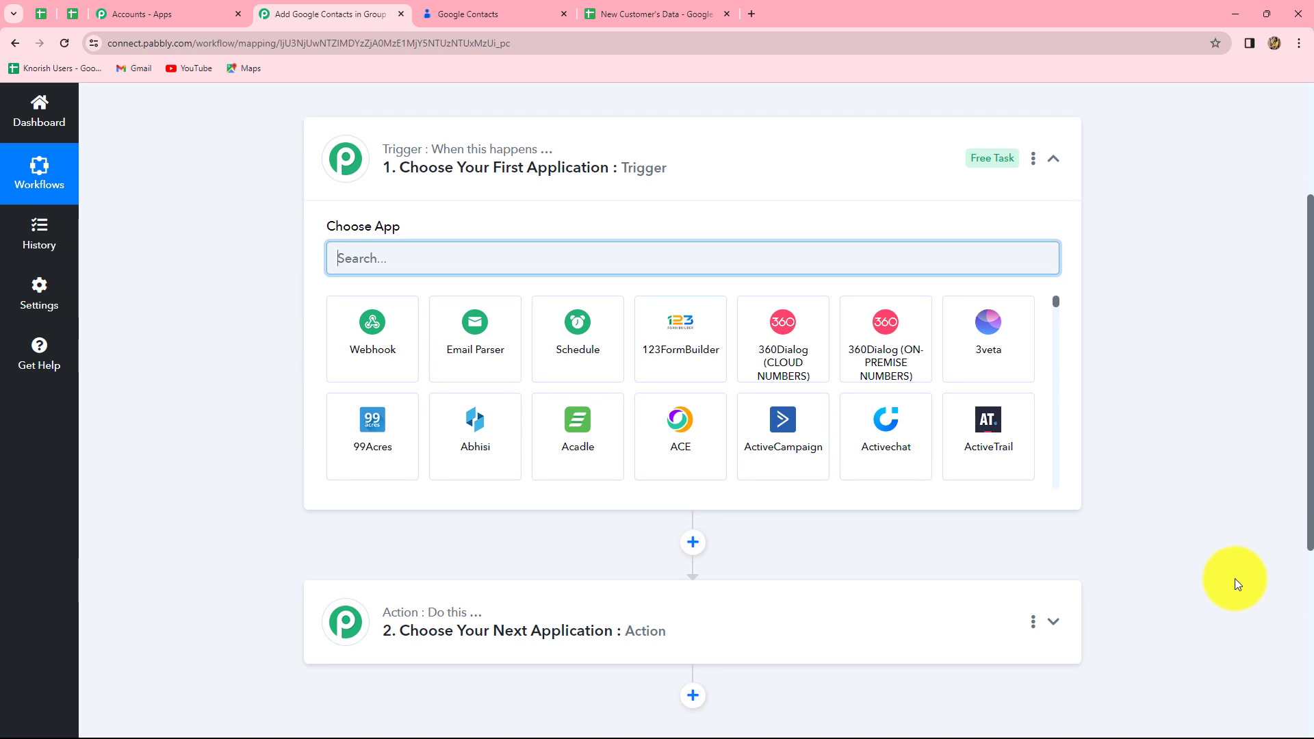
{"action": "mouse_move", "coordinate": [392, 143]}
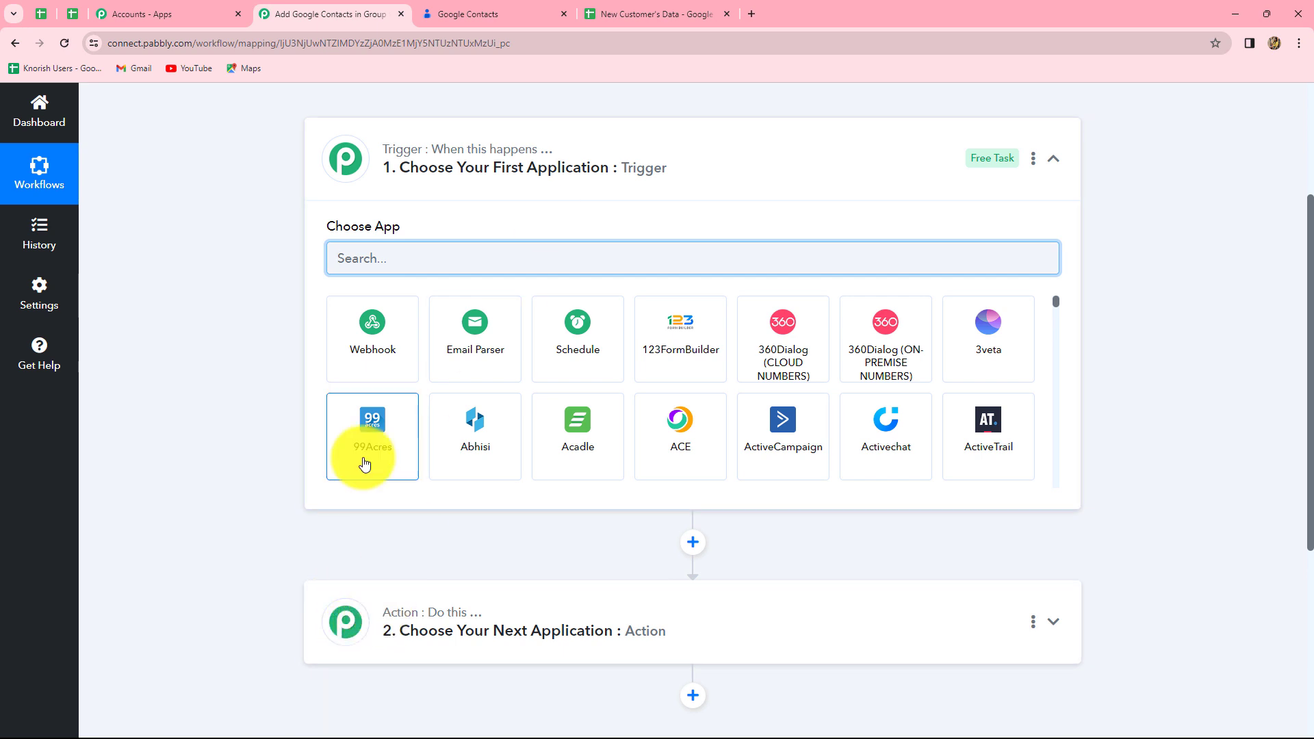
{"action": "left_click", "coordinate": [664, 14]}
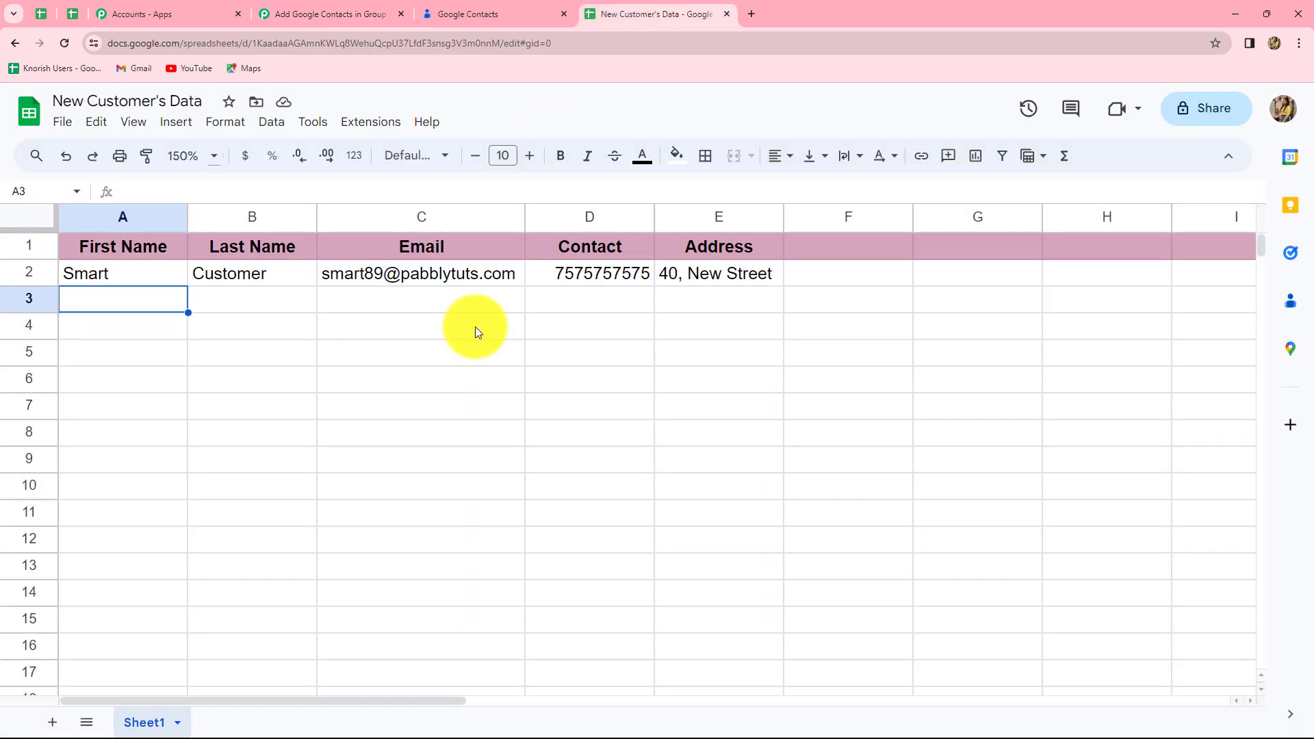
Step: Check the New Contacts list in Google Contacts, then return to the Pabbly workflow editor
{"action": "left_click", "coordinate": [329, 14]}
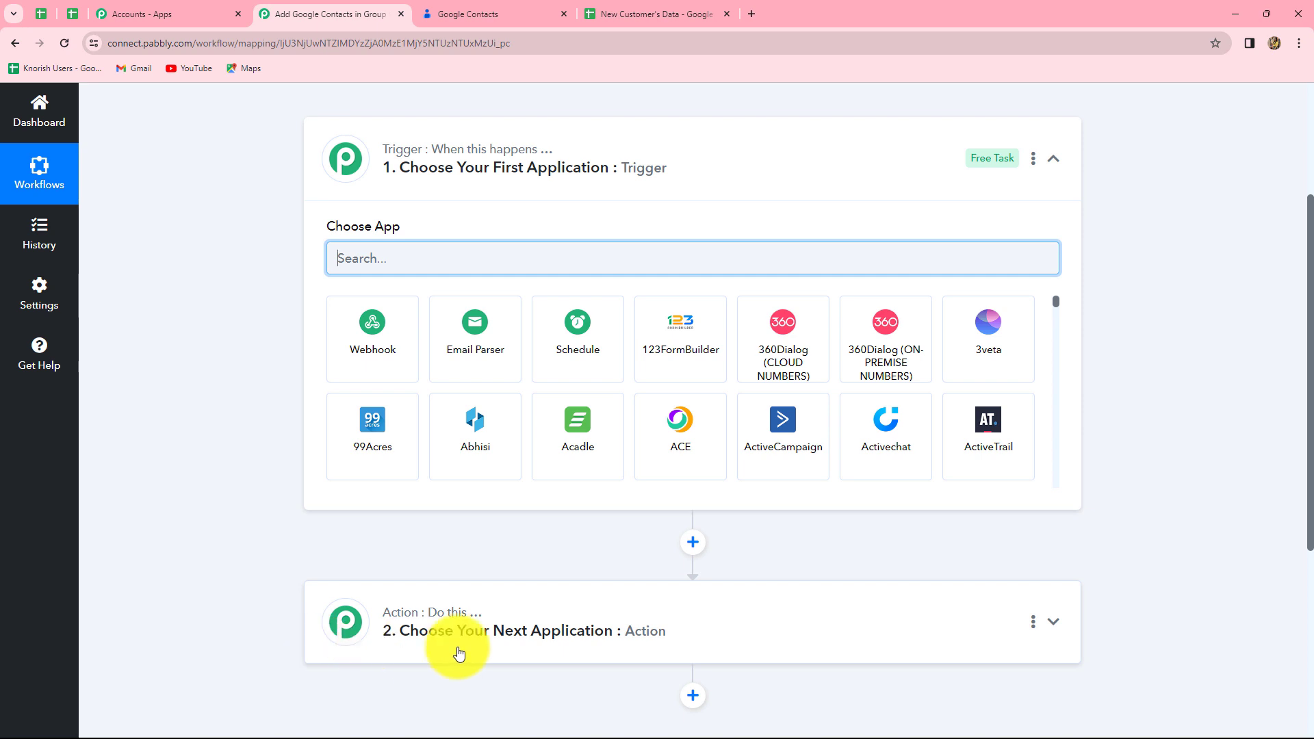
{"action": "left_click", "coordinate": [472, 11]}
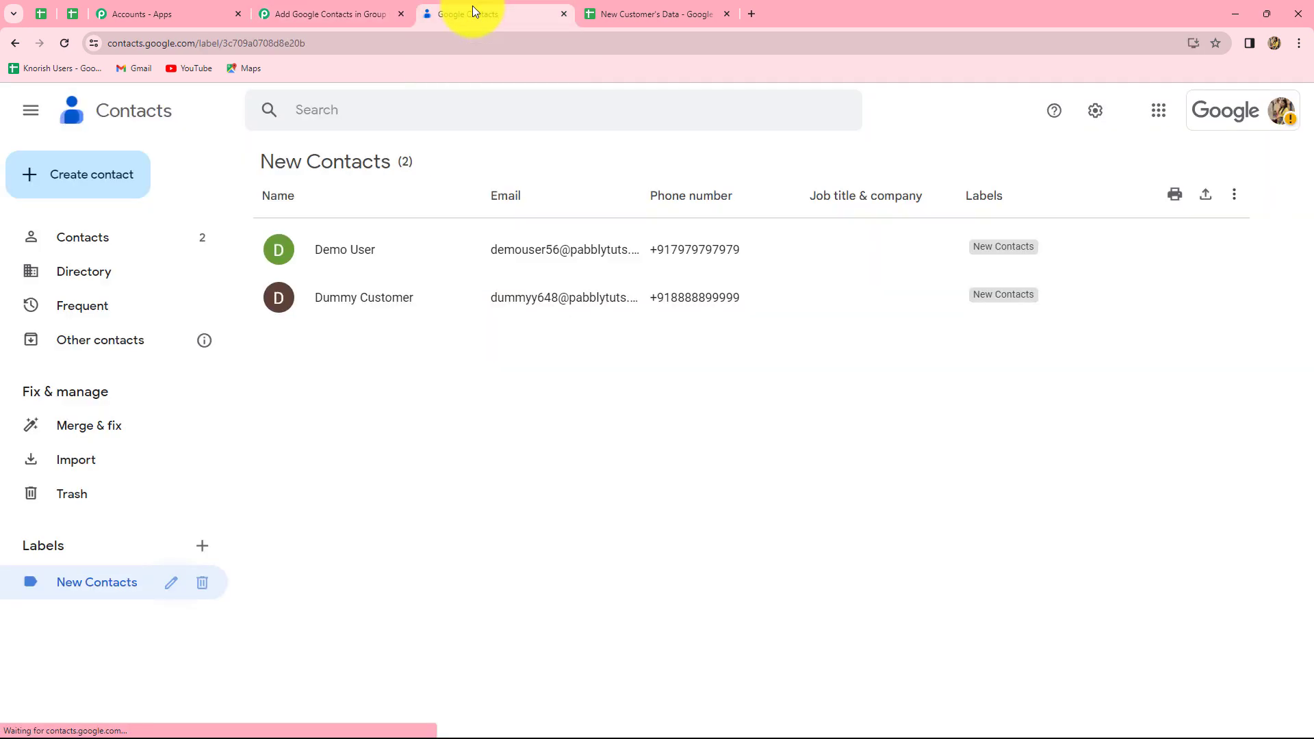
{"action": "left_click", "coordinate": [334, 9]}
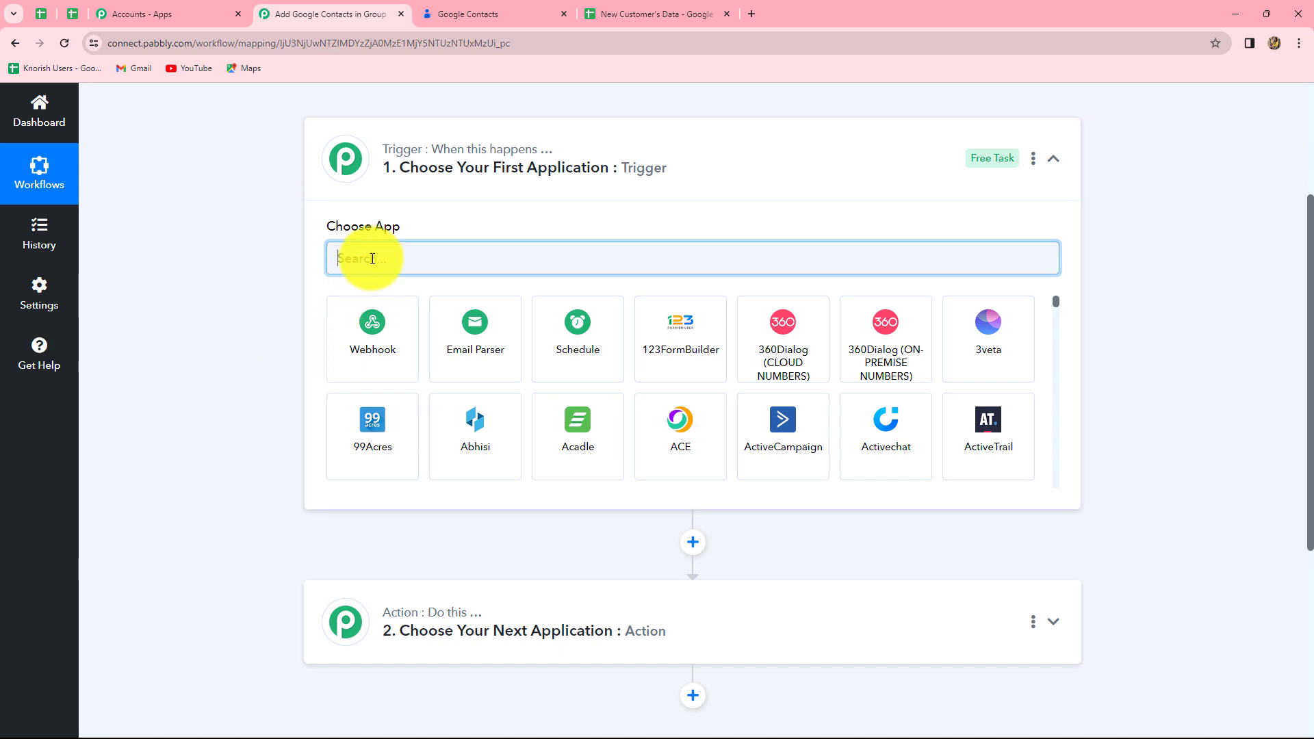
Step: Set the trigger to Google Sheets with the New or Updated Spreadsheet Row event
{"action": "type", "text": "Google"}
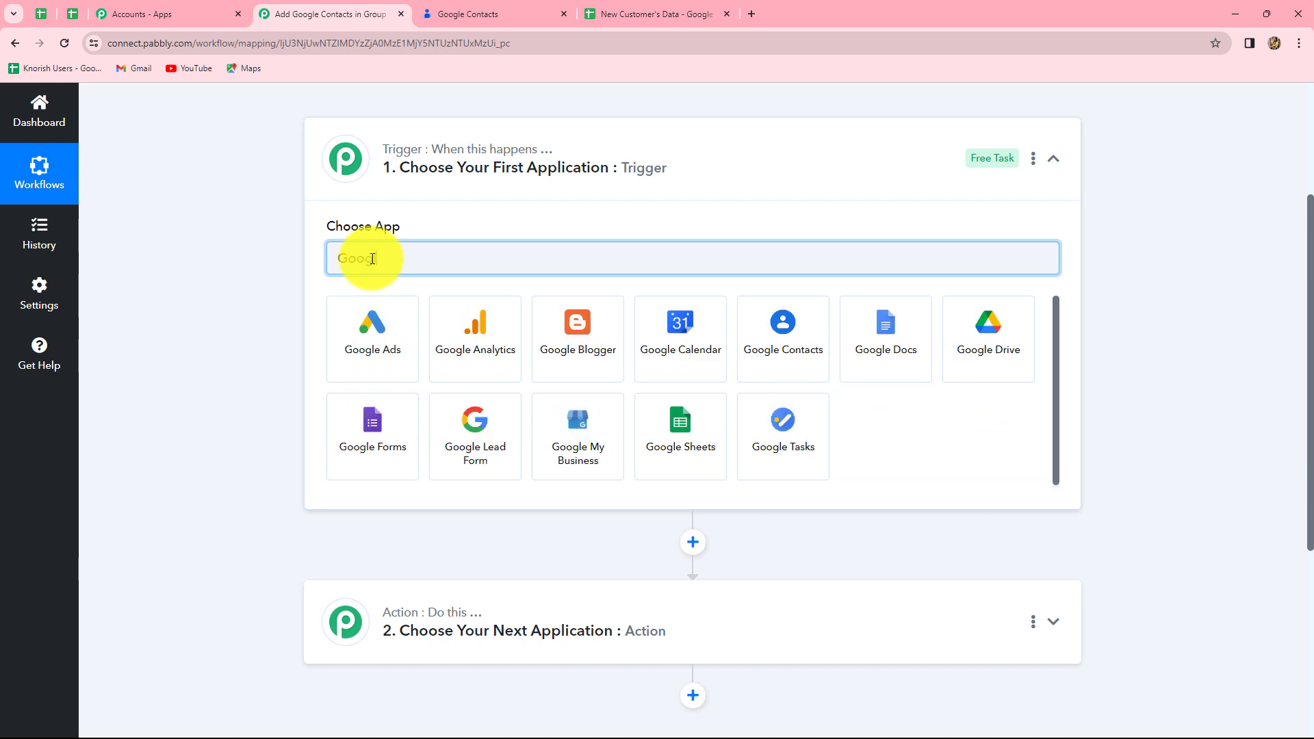
{"action": "left_click", "coordinate": [683, 417]}
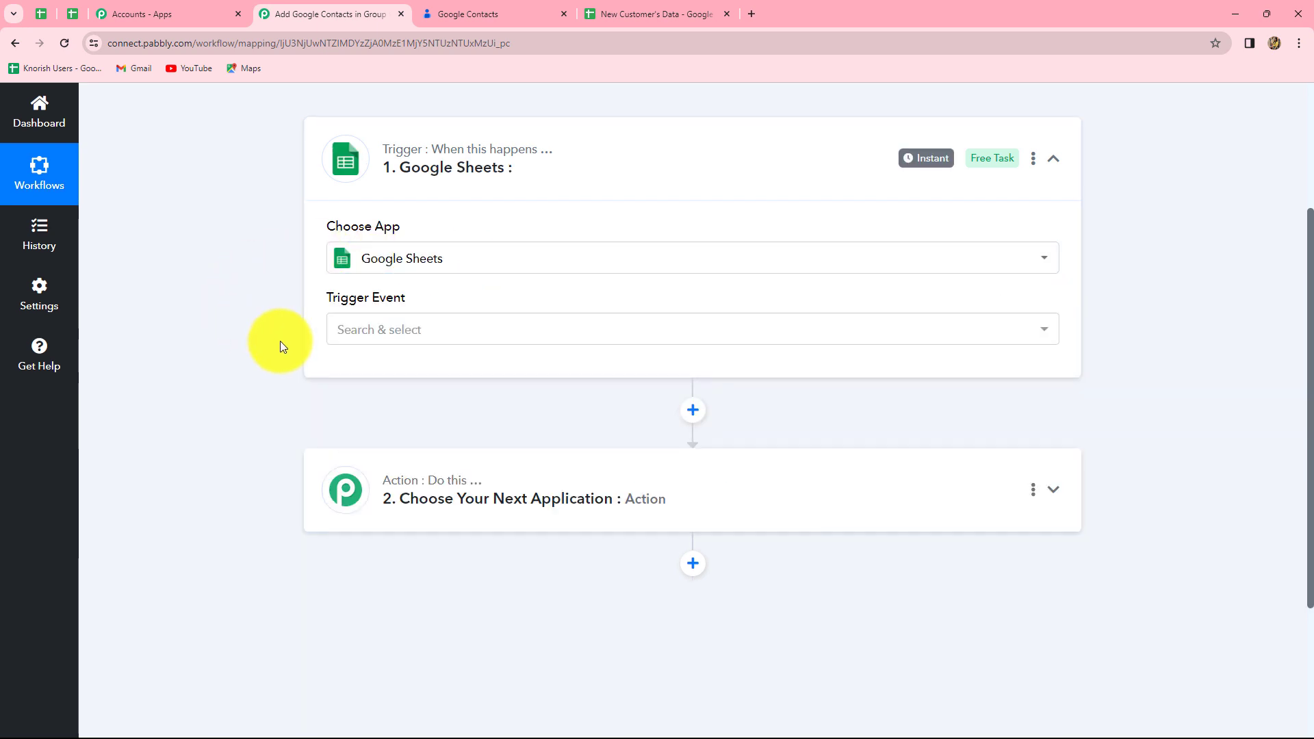
{"action": "left_click", "coordinate": [385, 336]}
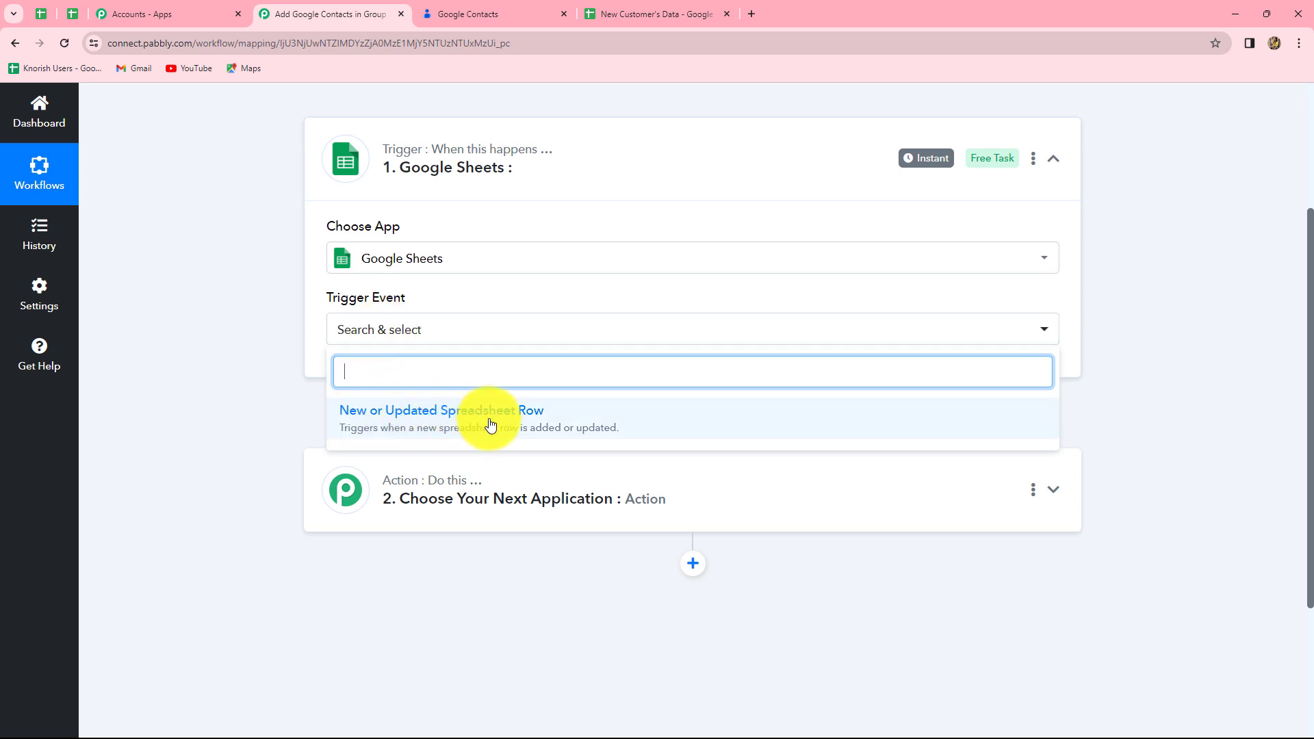
{"action": "left_click", "coordinate": [531, 427]}
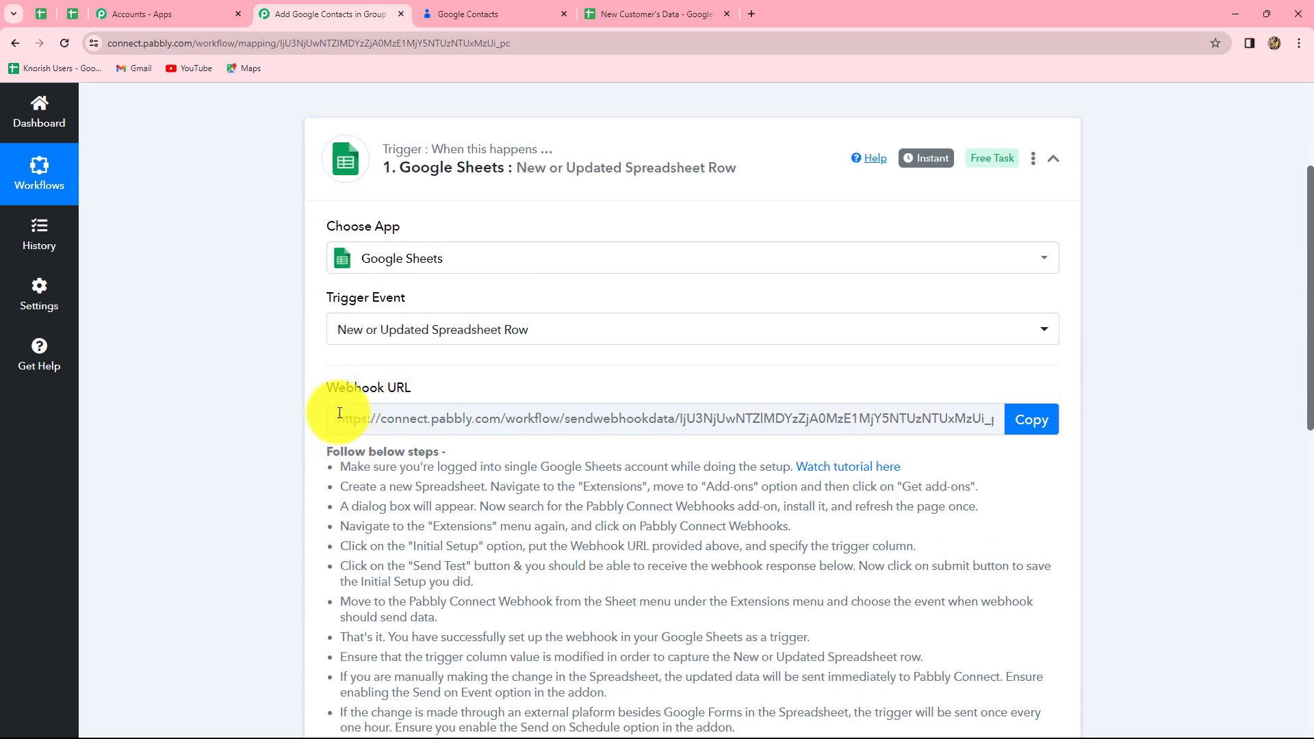
Step: Review the trigger's setup instructions and copy its webhook URL
{"action": "left_click_drag", "start_coordinate": [372, 472], "coordinate": [974, 661]}
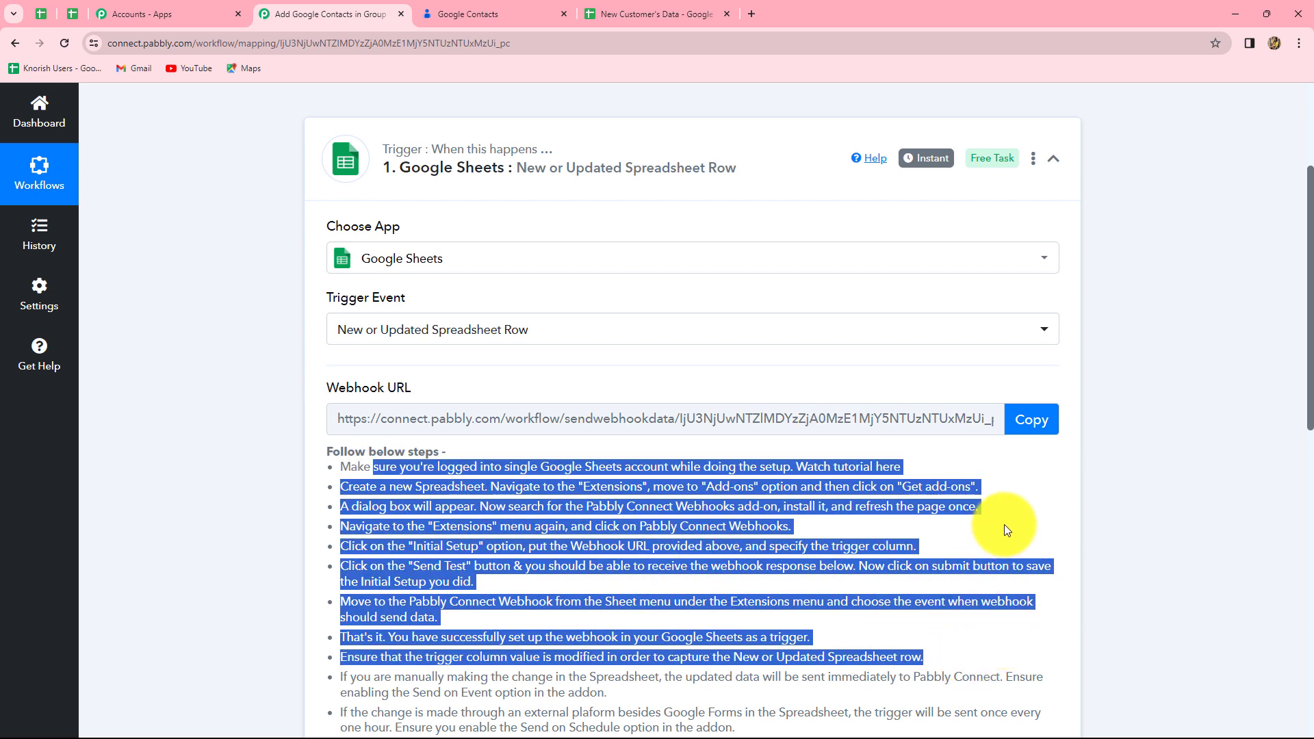
{"action": "left_click", "coordinate": [674, 14]}
{"action": "left_click", "coordinate": [271, 19]}
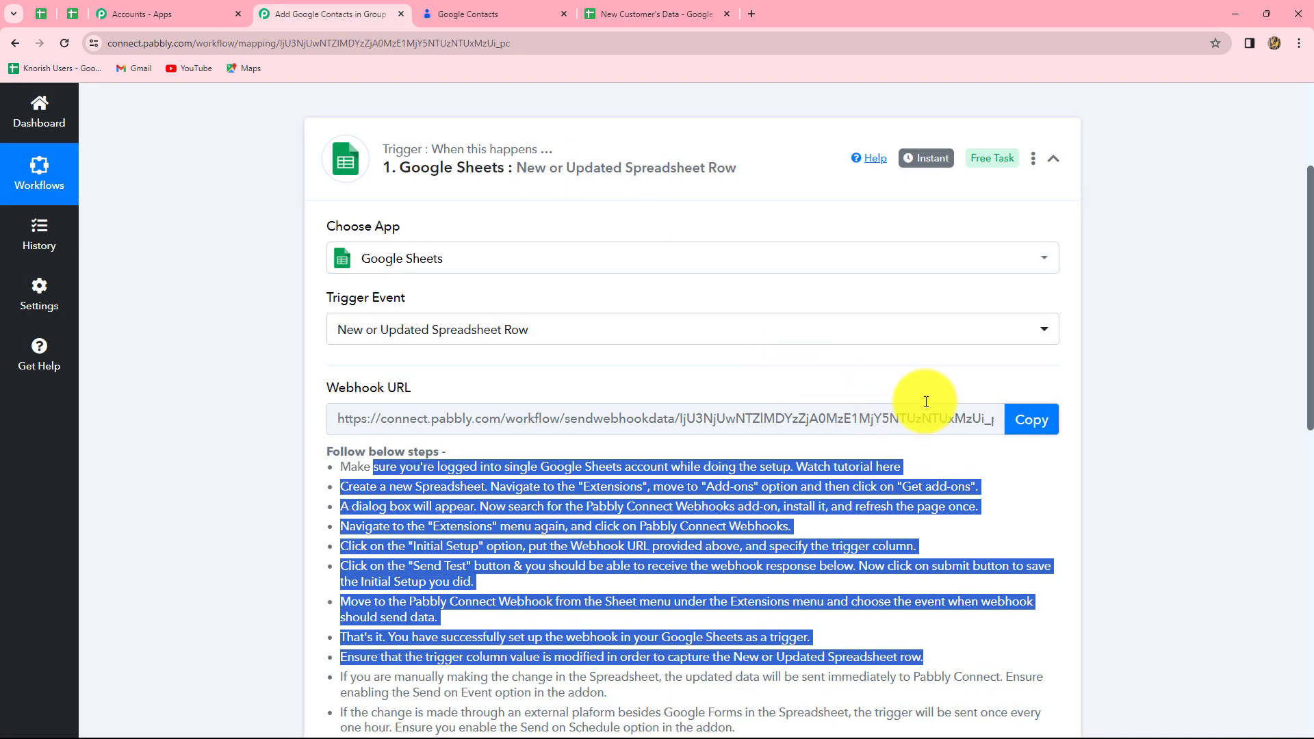
{"action": "left_click", "coordinate": [1039, 419]}
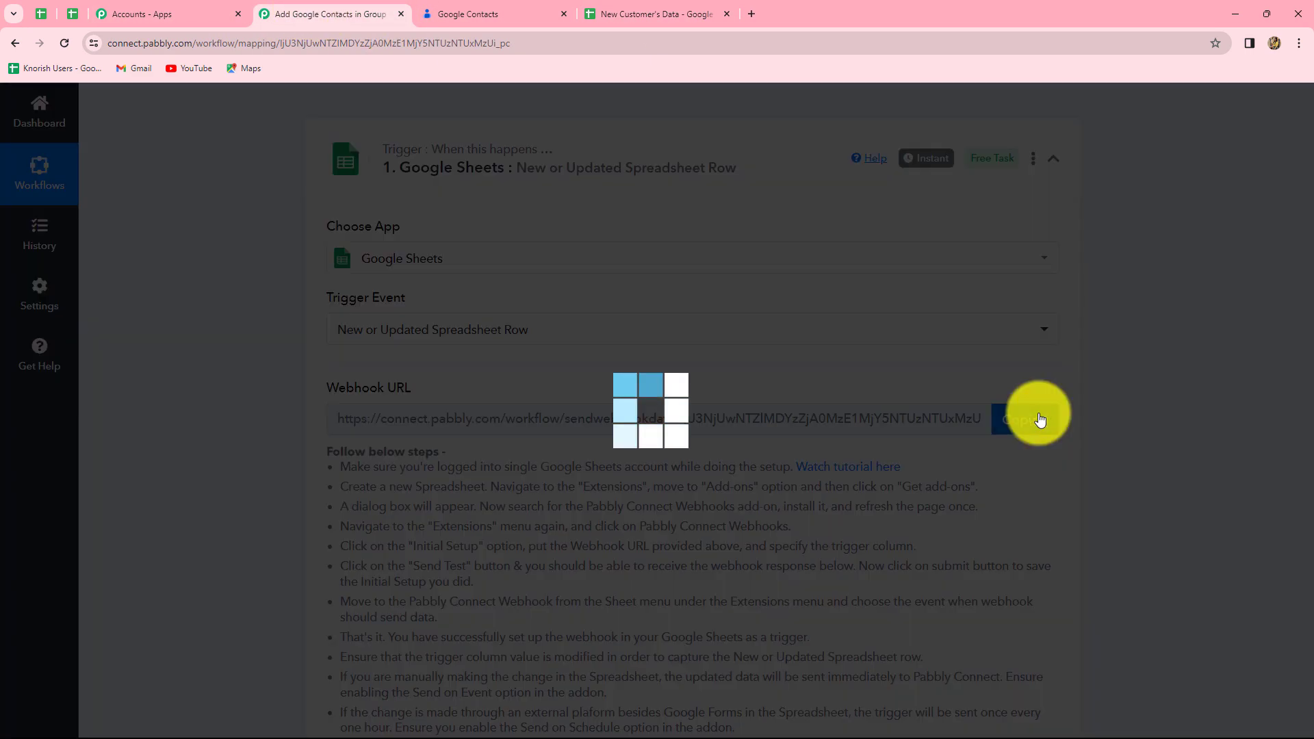
Step: Go over the webhook setup steps, then bring up the New Customer's Data spreadsheet
{"action": "scroll", "coordinate": [1184, 521], "scroll_direction": "up", "scroll_amount": 2}
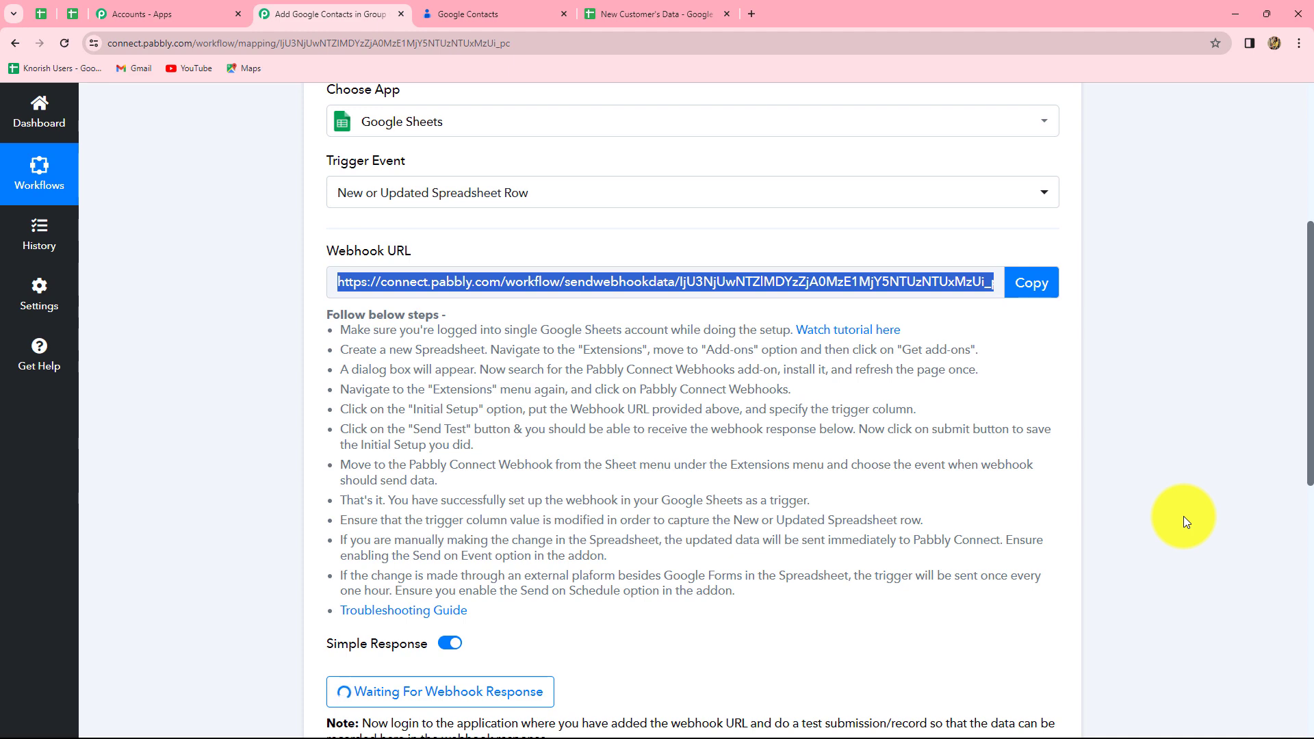
{"action": "scroll", "coordinate": [1184, 521], "scroll_direction": "down", "scroll_amount": 1}
{"action": "left_click", "coordinate": [364, 263]}
{"action": "left_click_drag", "start_coordinate": [363, 263], "coordinate": [603, 557]}
{"action": "left_click", "coordinate": [603, 557]}
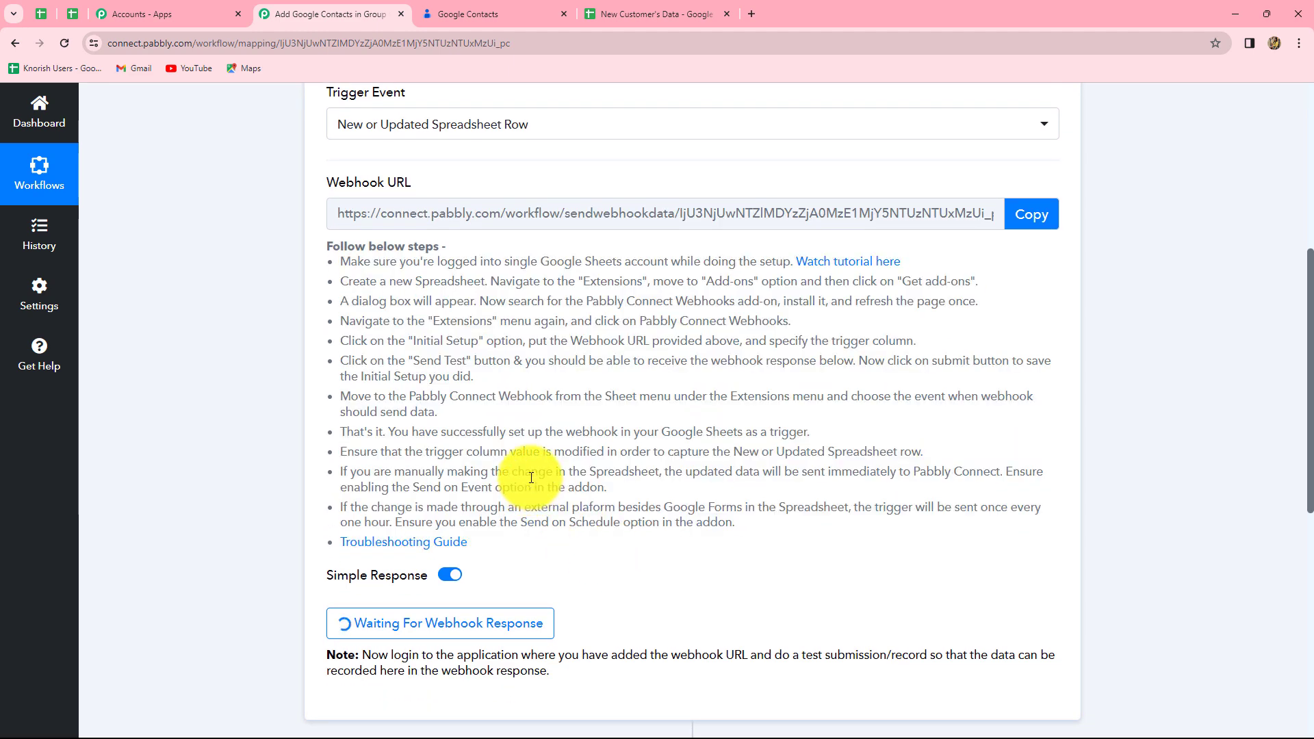
{"action": "scroll", "coordinate": [486, 428], "scroll_direction": "up", "scroll_amount": 2}
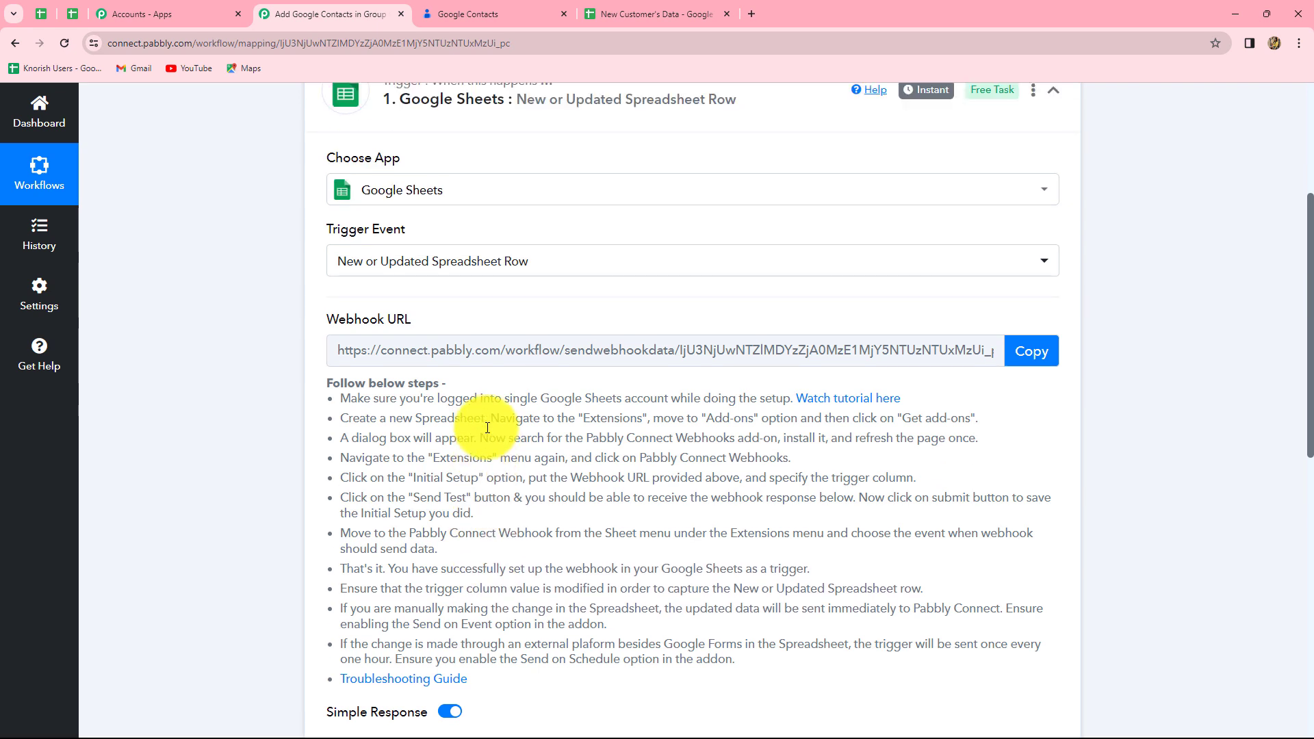
{"action": "left_click", "coordinate": [604, 12]}
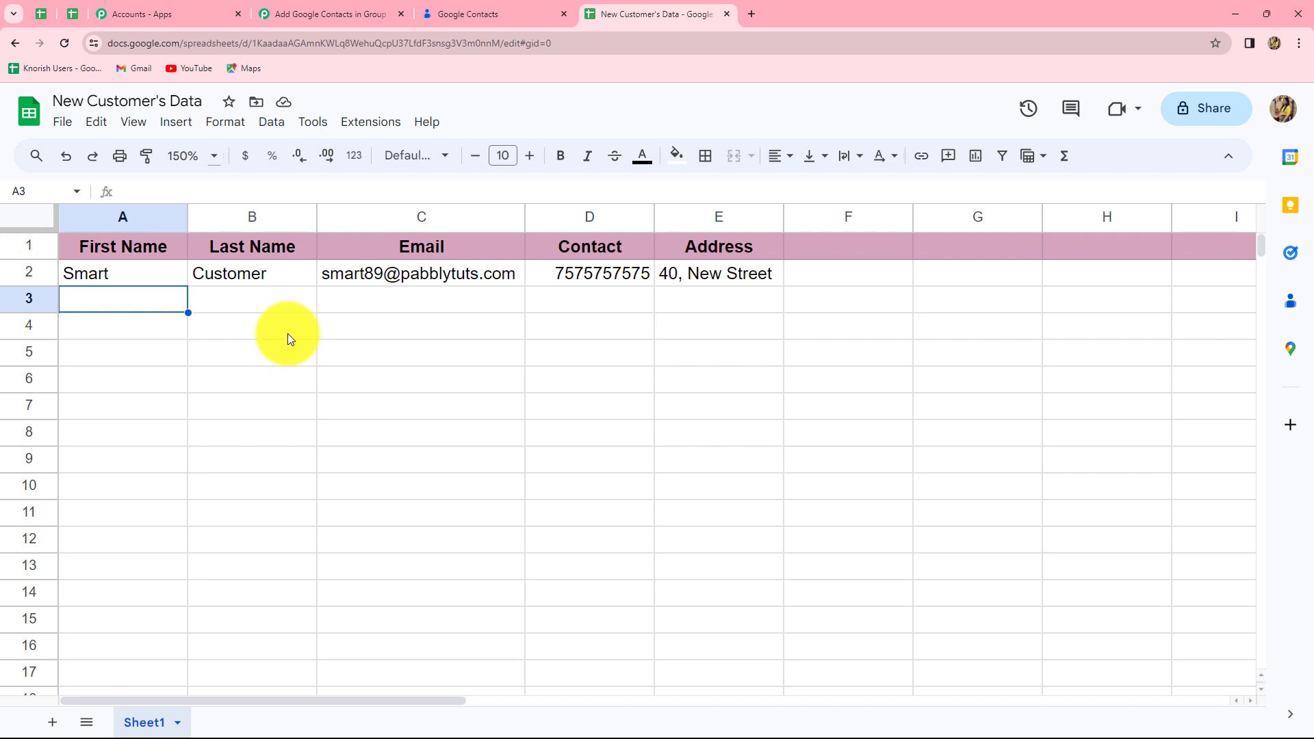
{"action": "left_click", "coordinate": [368, 130]}
{"action": "mouse_move", "coordinate": [375, 157]}
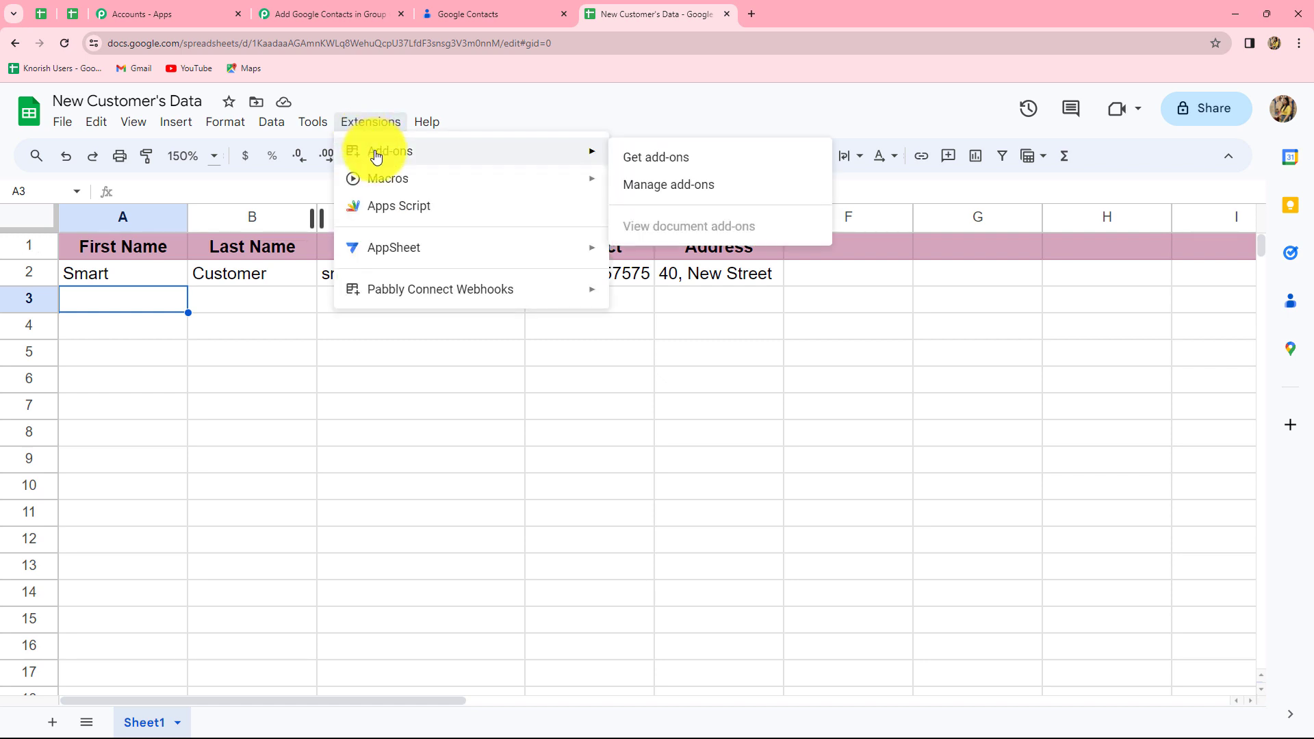
{"action": "left_click", "coordinate": [643, 162]}
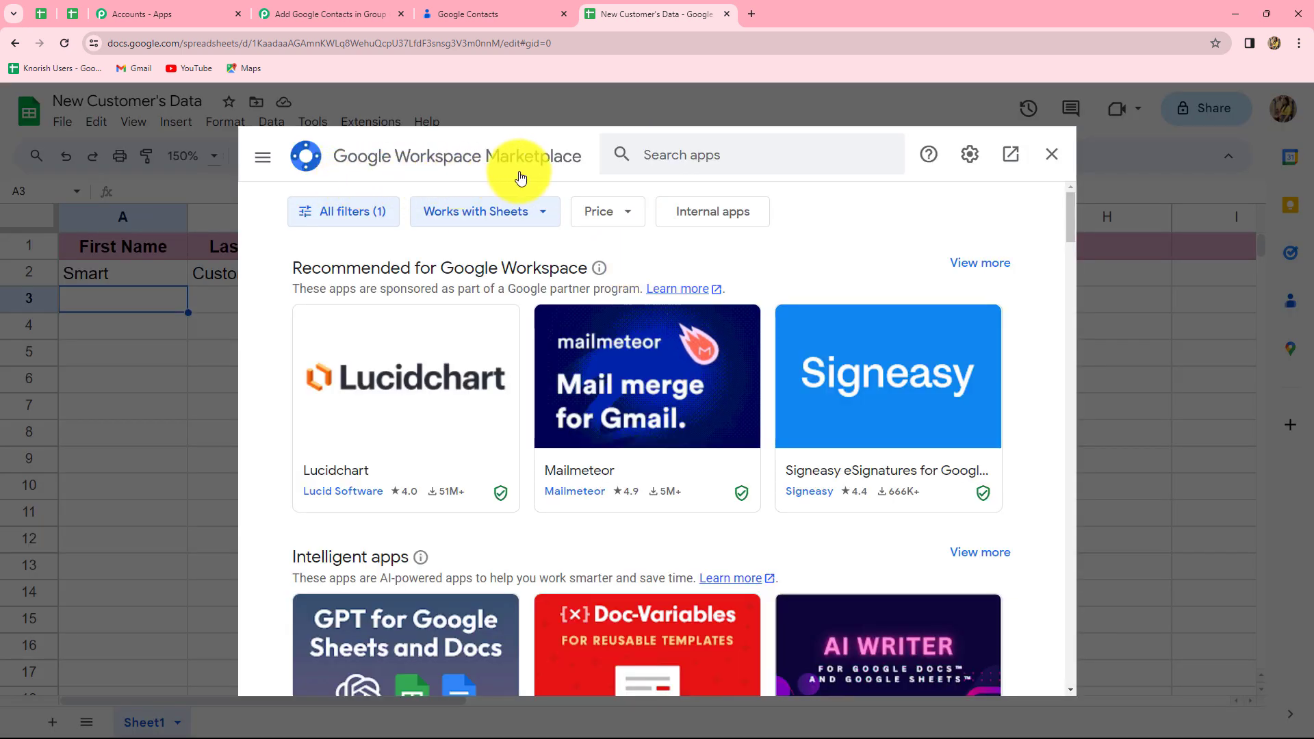
{"action": "left_click", "coordinate": [710, 154]}
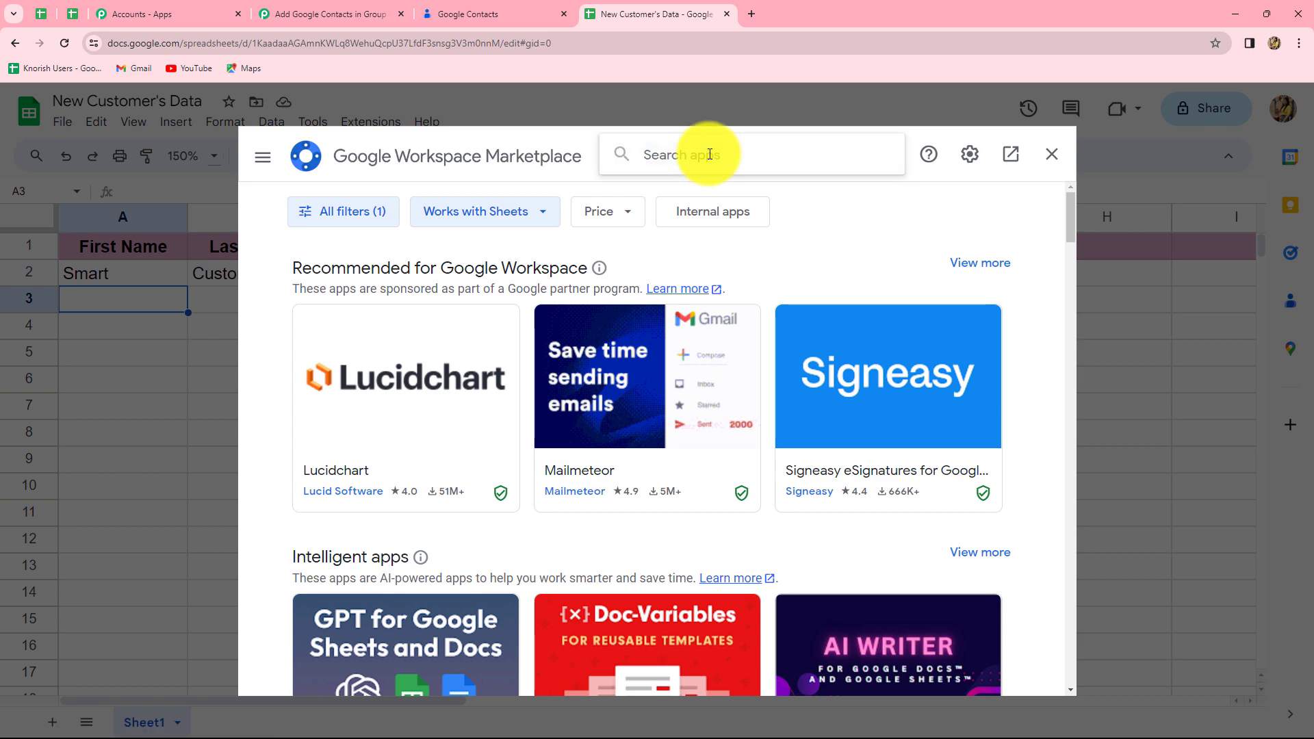
{"action": "type", "text": "pabbly"}
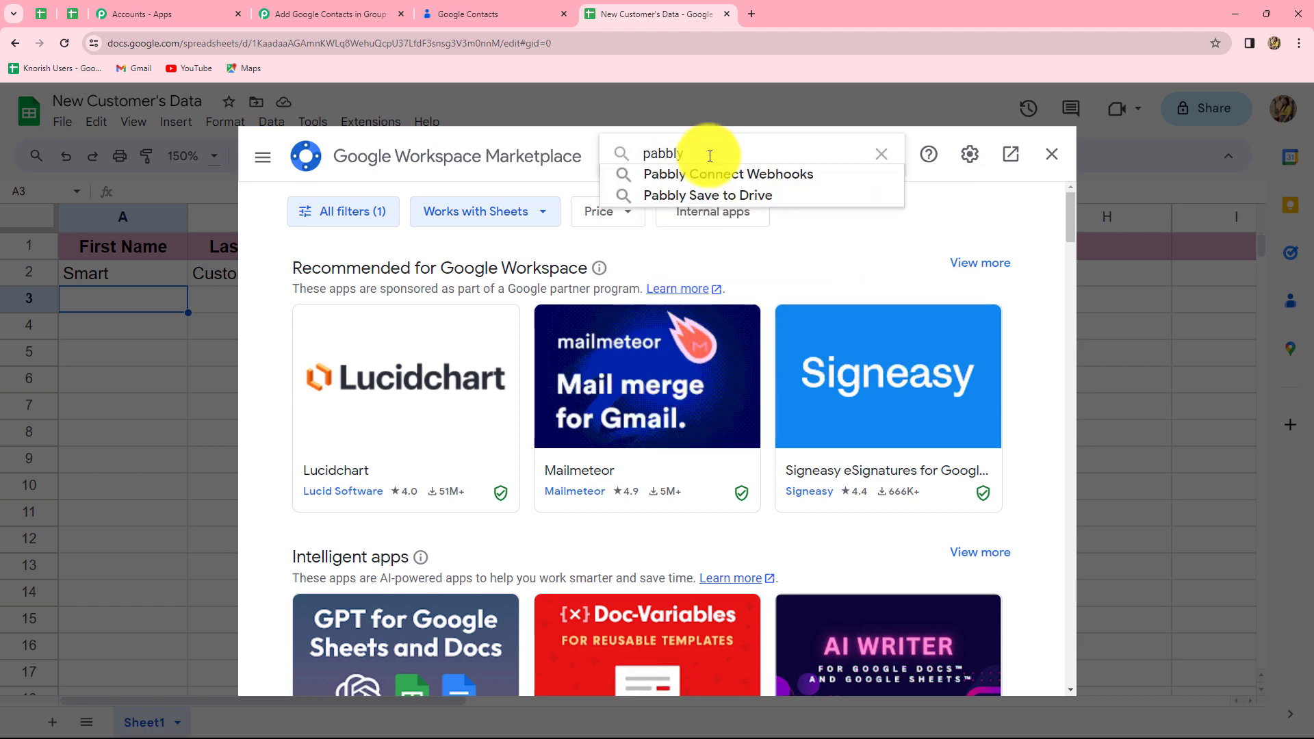
{"action": "left_click", "coordinate": [700, 179]}
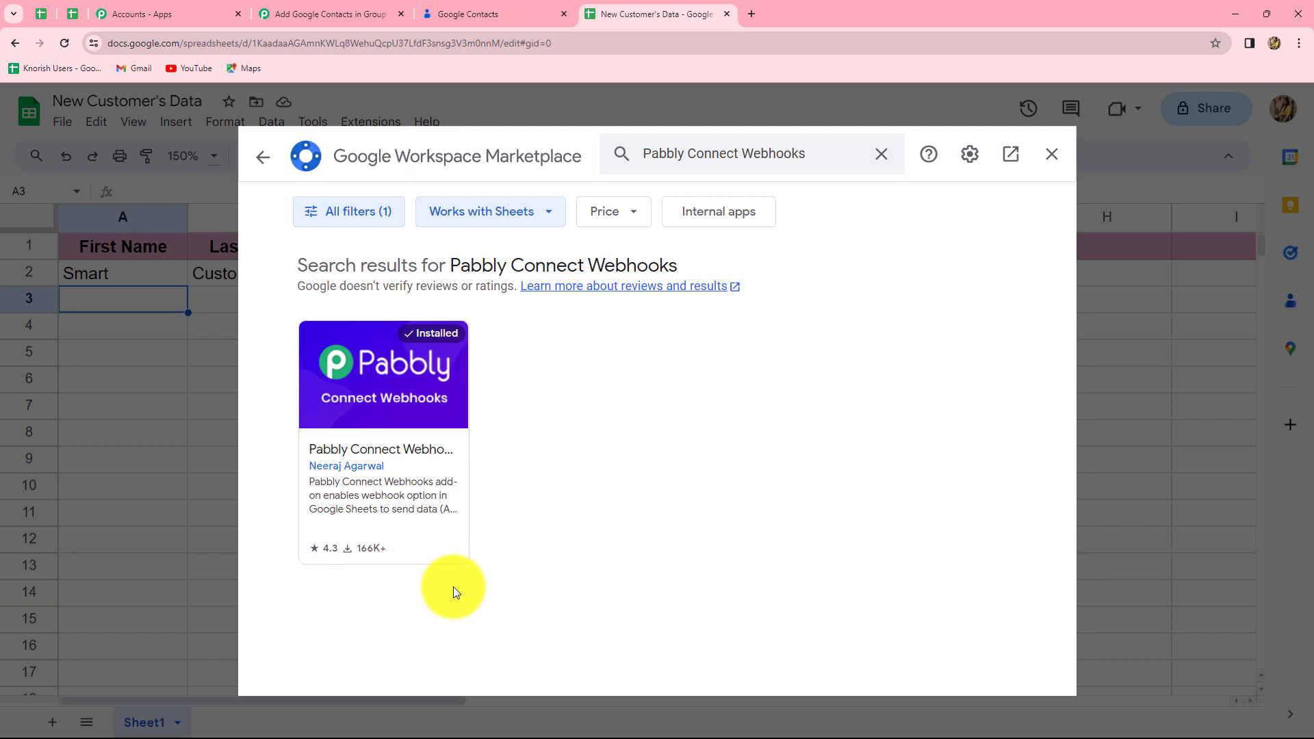
{"action": "left_click", "coordinate": [1051, 154]}
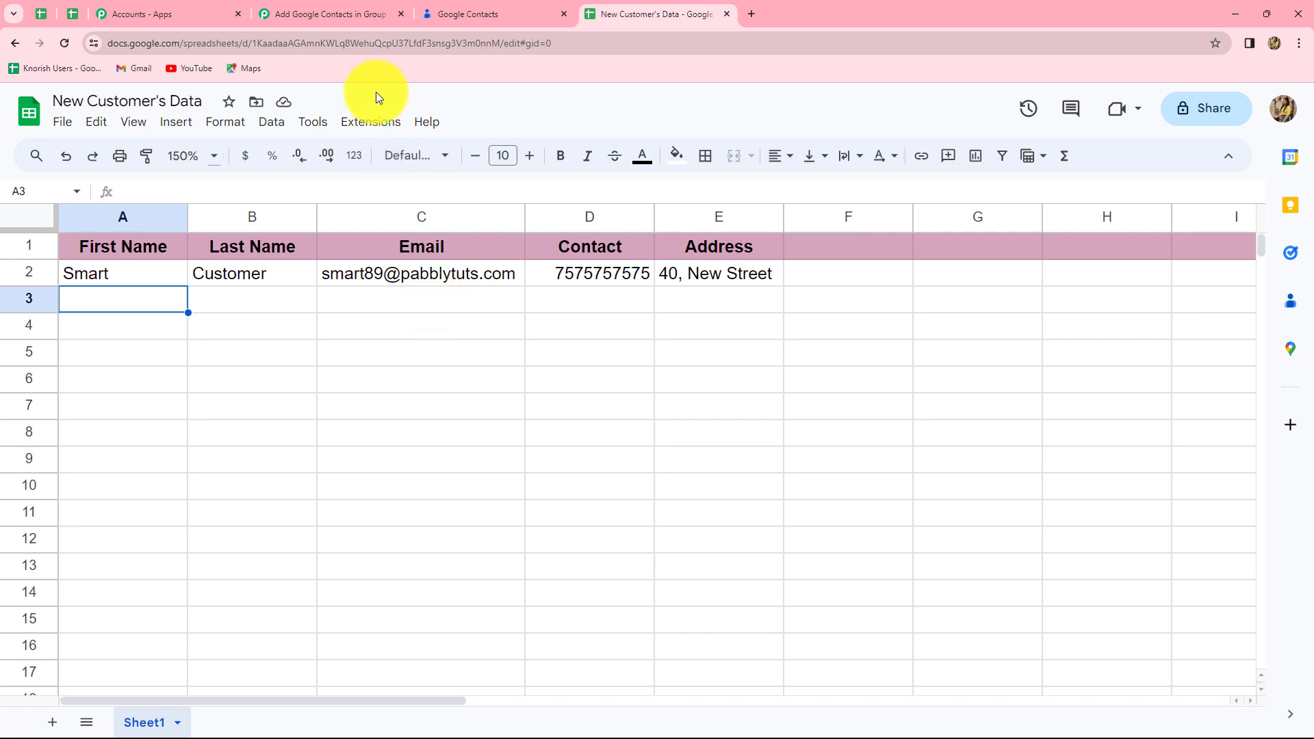
Step: Open the Pabbly Connect Webhooks Initial Setup and paste in the workflow's webhook URL
{"action": "left_click", "coordinate": [375, 124]}
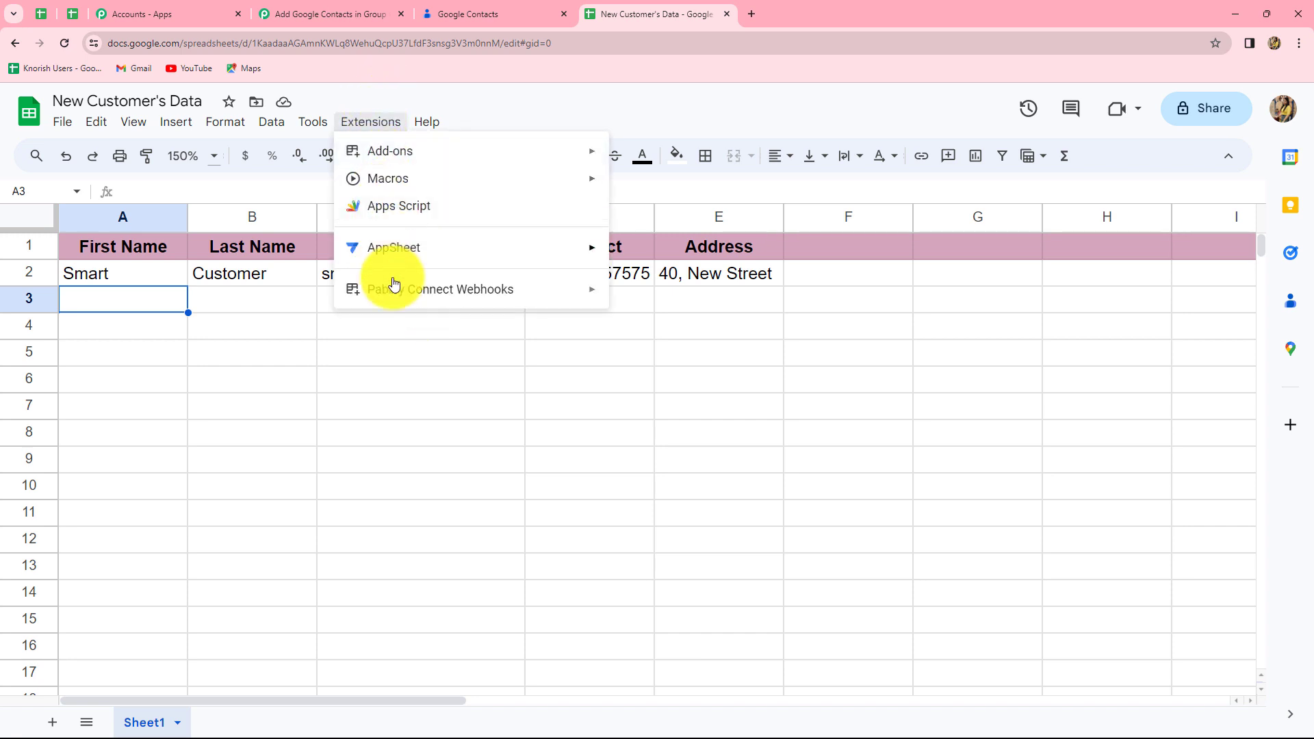
{"action": "mouse_move", "coordinate": [381, 291]}
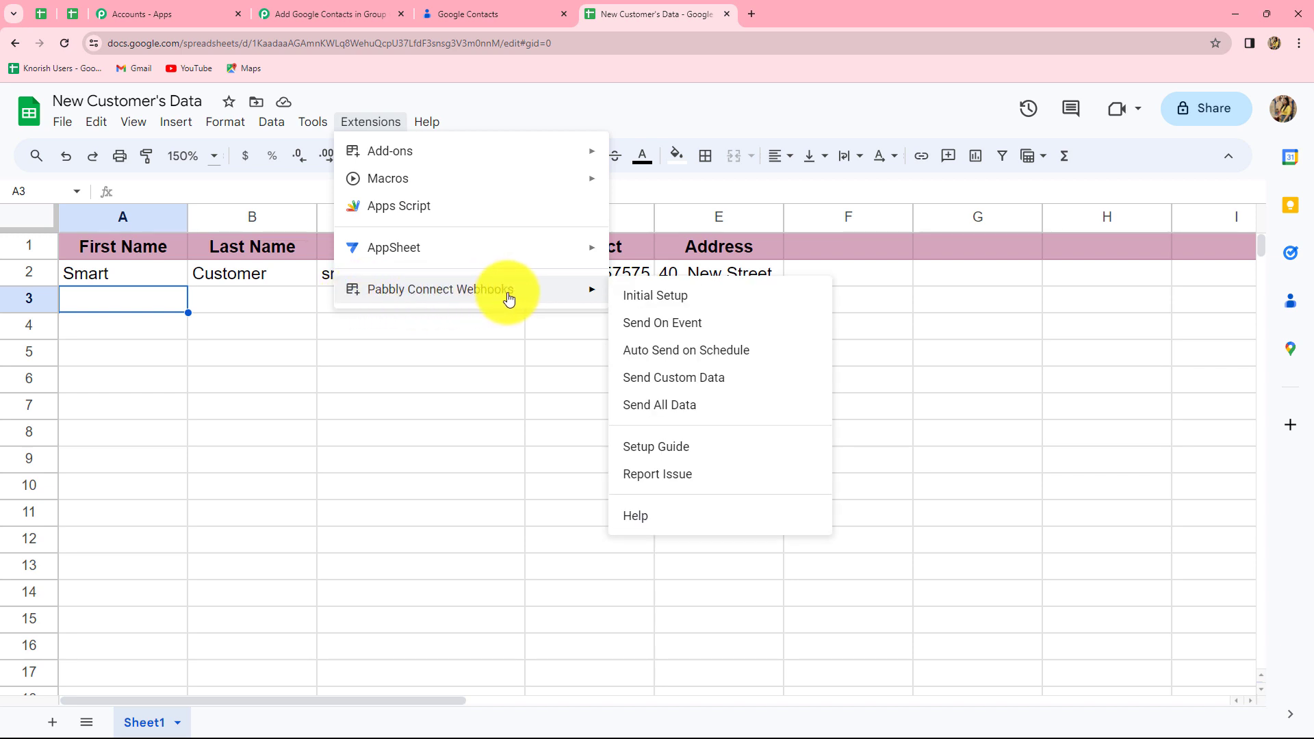
{"action": "left_click", "coordinate": [641, 297]}
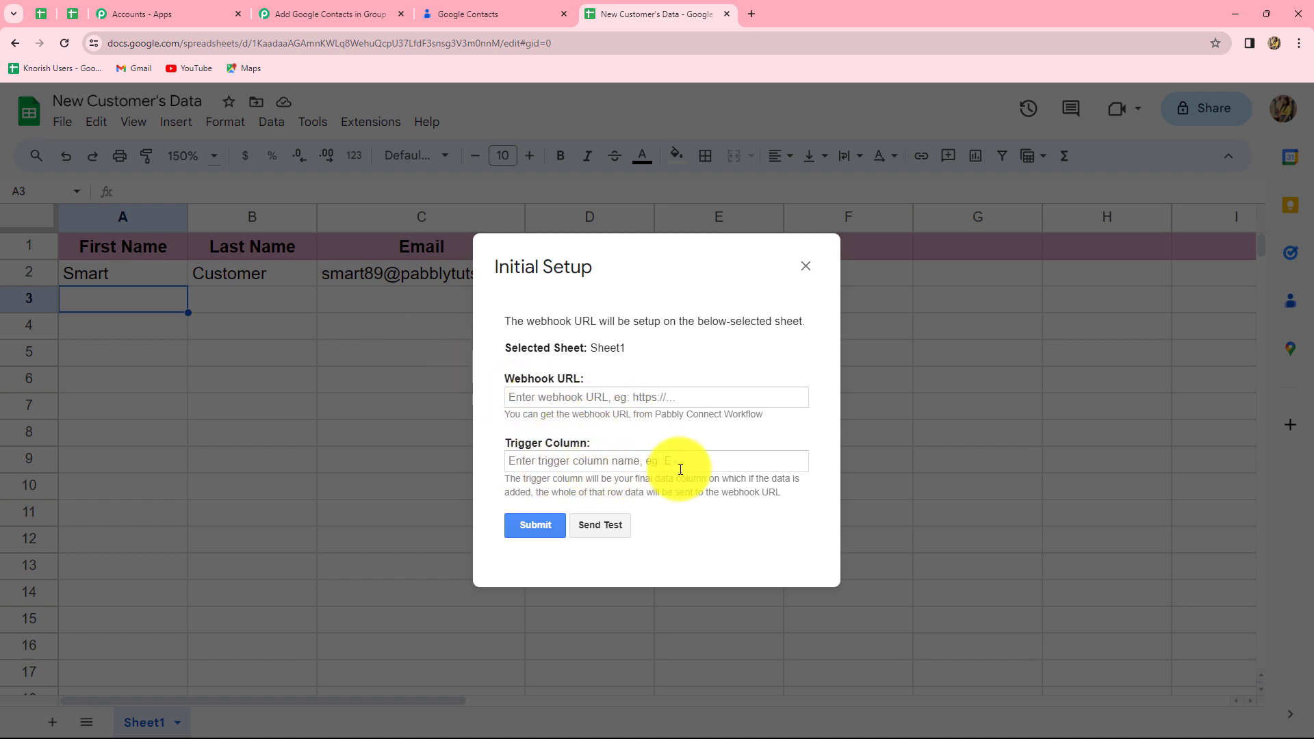
{"action": "left_click", "coordinate": [588, 397]}
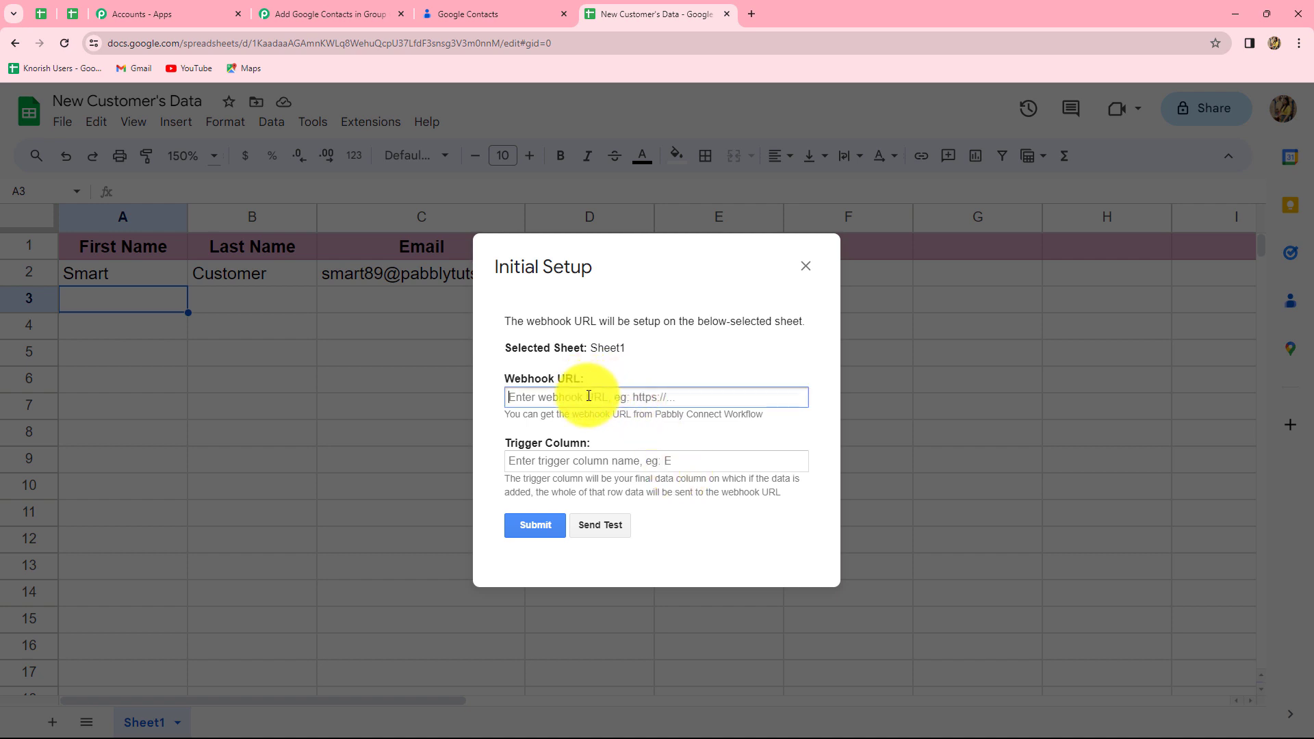
{"action": "key", "text": "ctrl+v"}
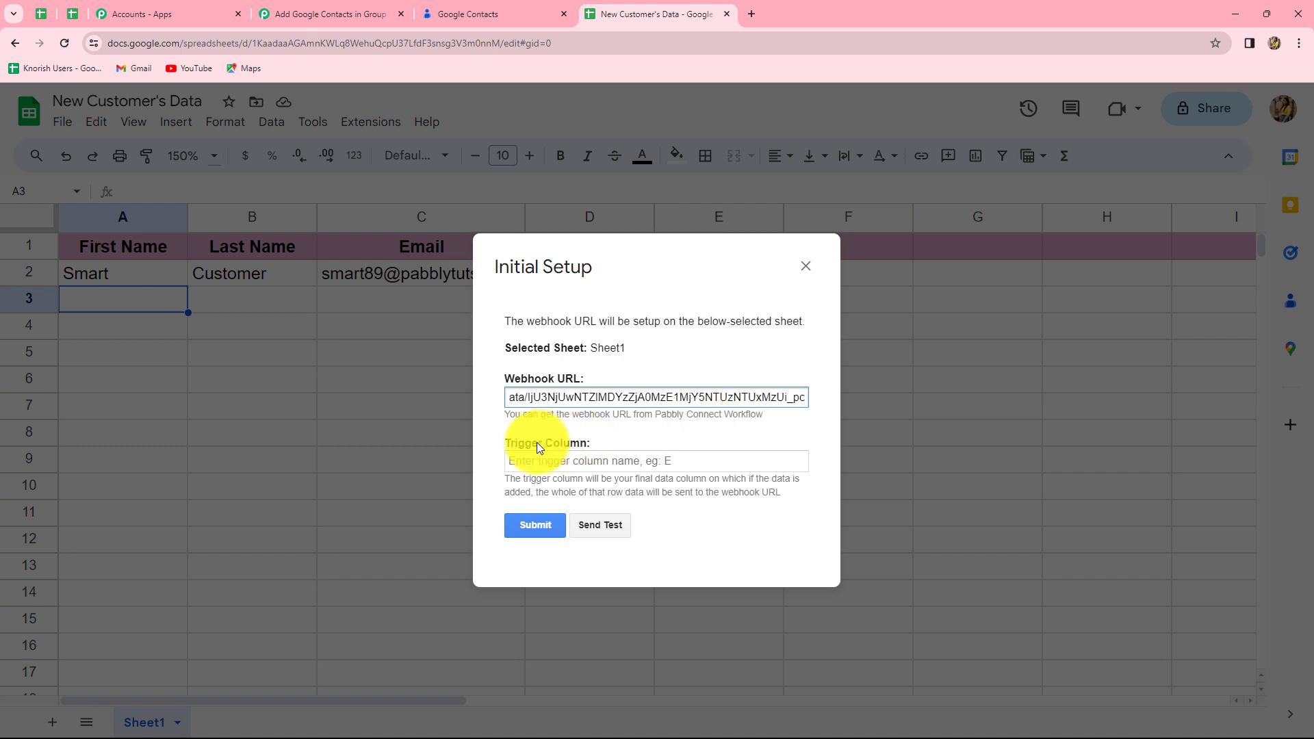
Step: Enter E as the trigger column, send a test row, and submit the setup
{"action": "left_click", "coordinate": [537, 463]}
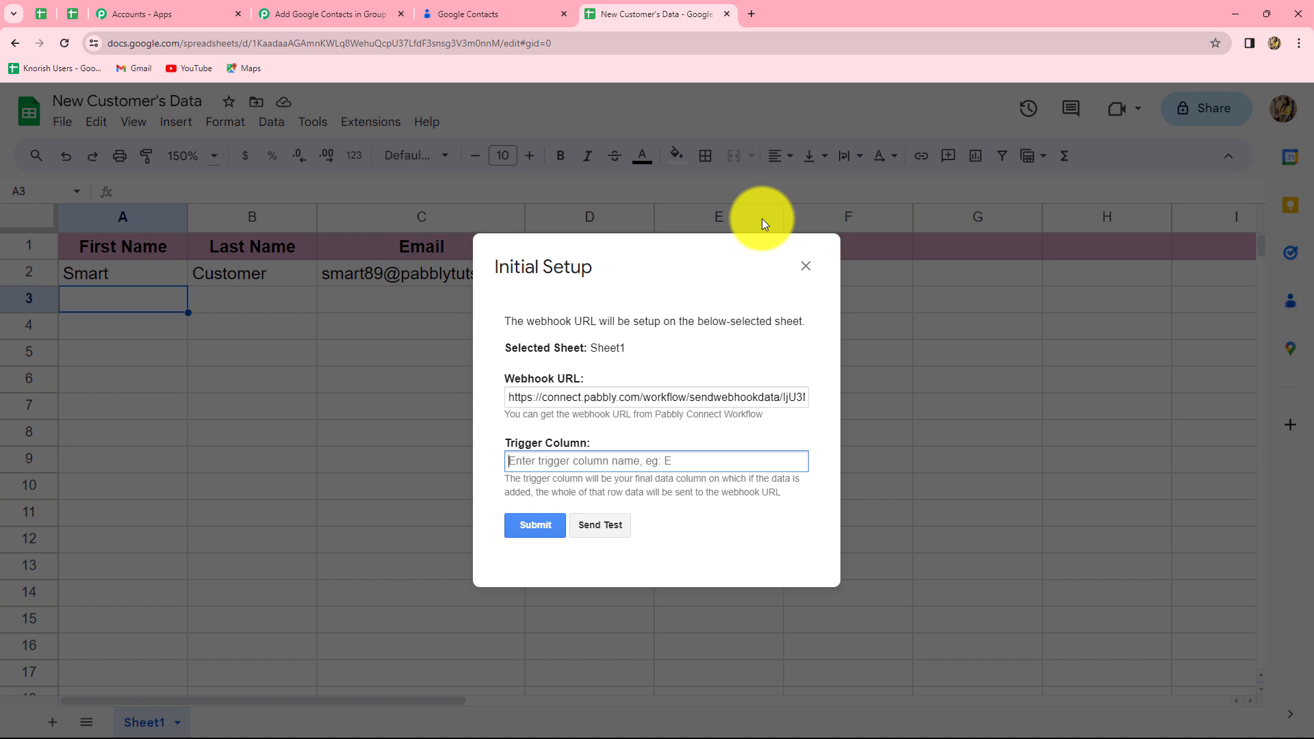
{"action": "type", "text": "E"}
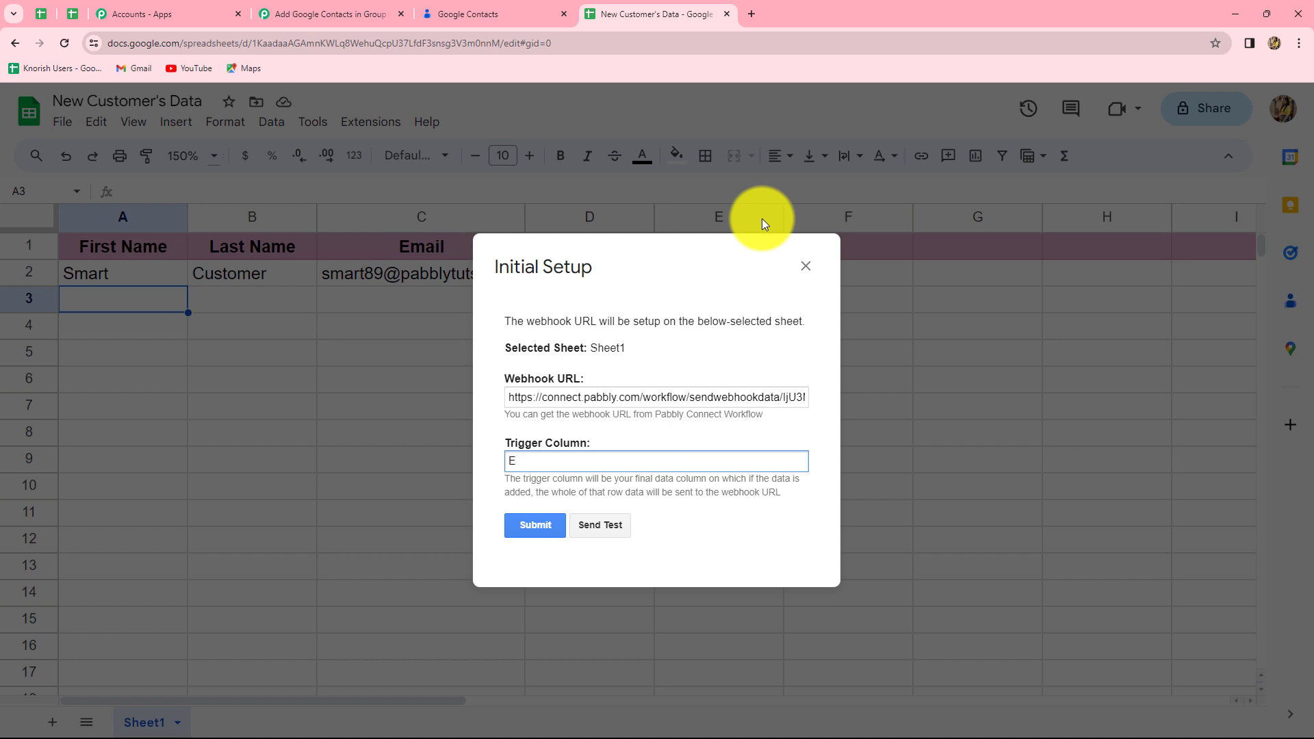
{"action": "left_click", "coordinate": [609, 527]}
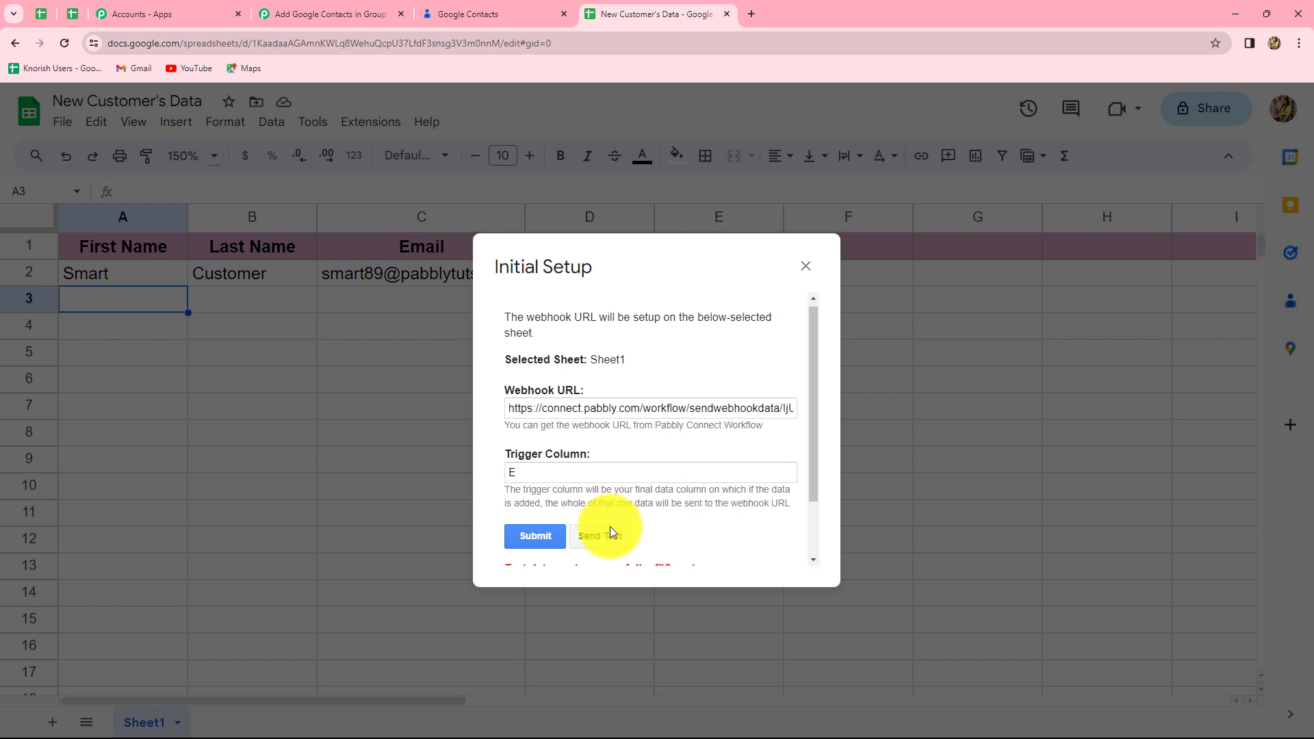
{"action": "scroll", "coordinate": [610, 526], "scroll_direction": "down", "scroll_amount": 1}
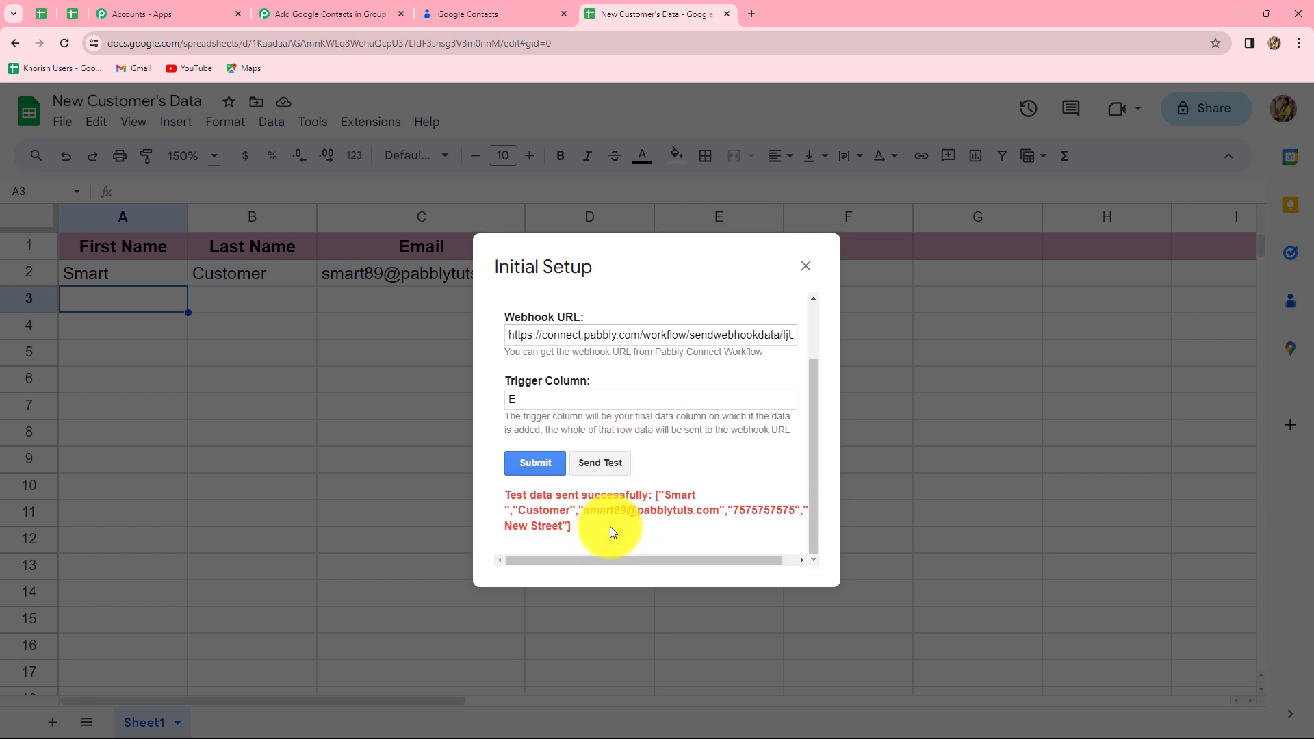
{"action": "left_click", "coordinate": [540, 466]}
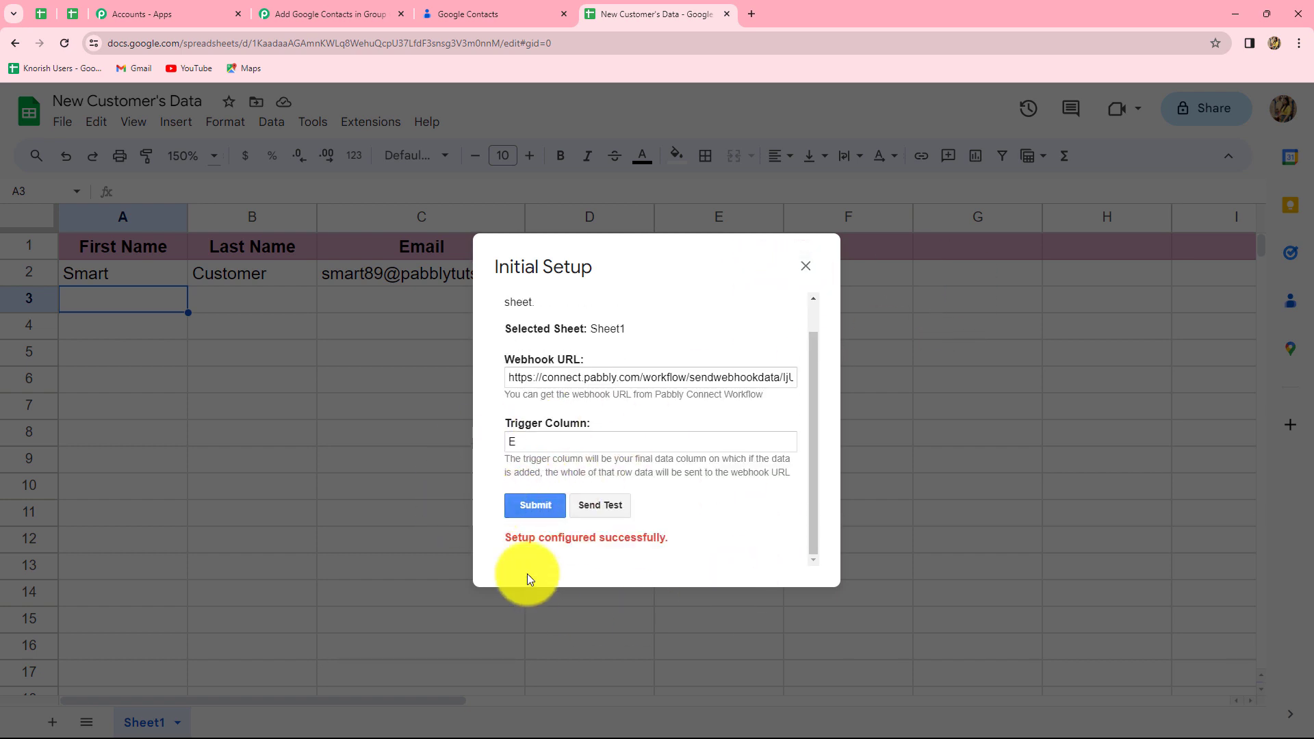
{"action": "left_click", "coordinate": [806, 267]}
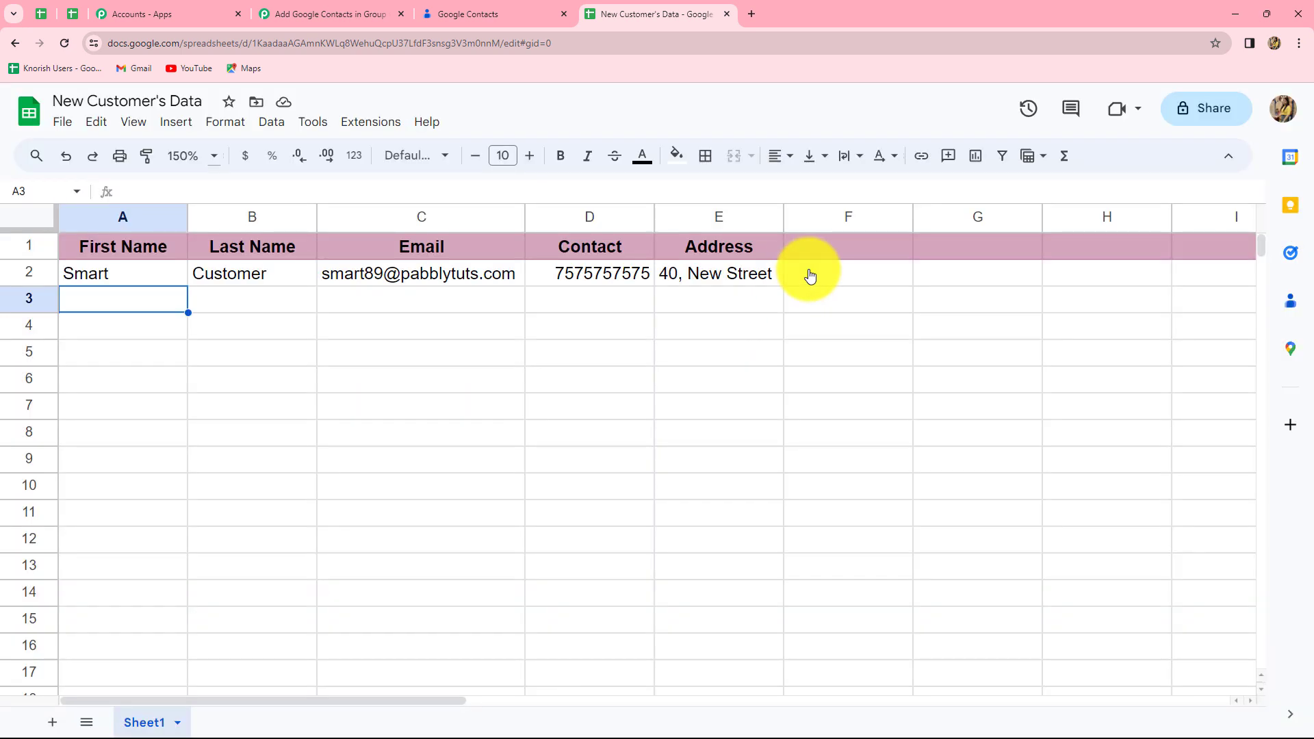
Step: Enable Send On Event in the Pabbly Connect Webhooks add-on so edited rows reach Pabbly
{"action": "left_click", "coordinate": [386, 135]}
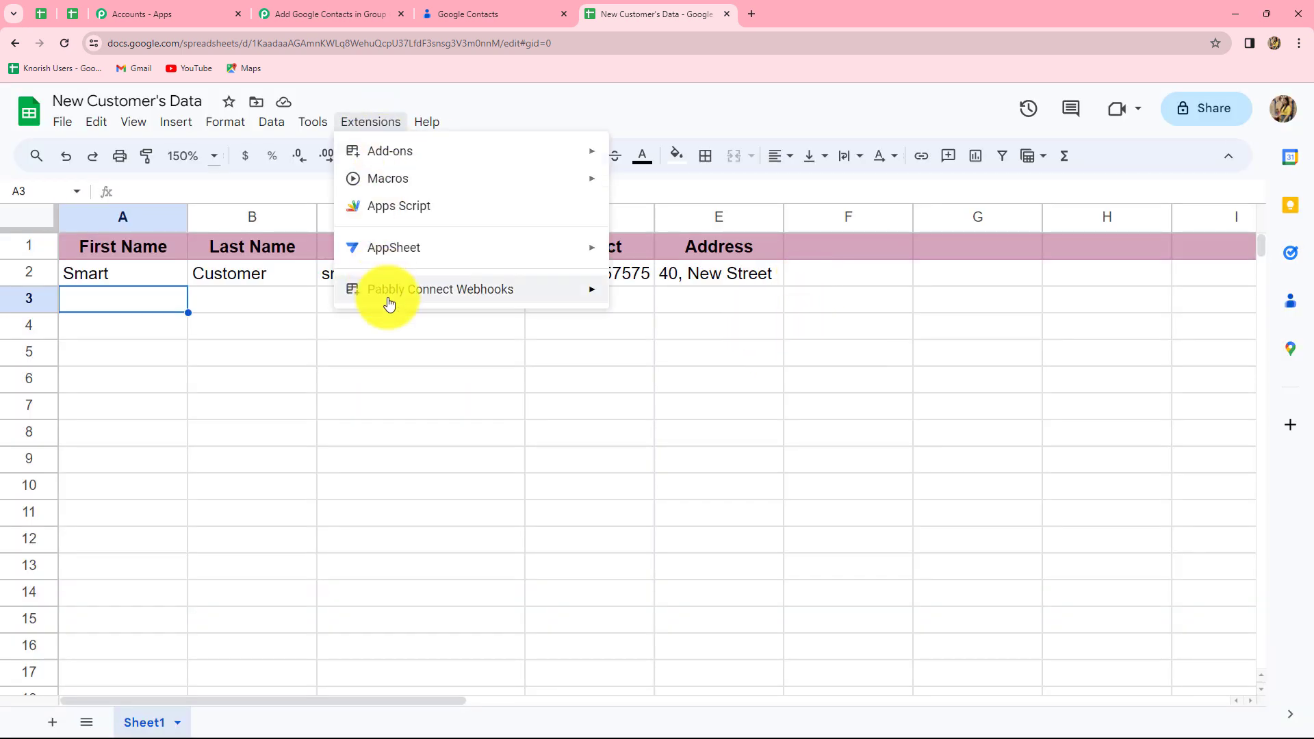
{"action": "mouse_move", "coordinate": [431, 302]}
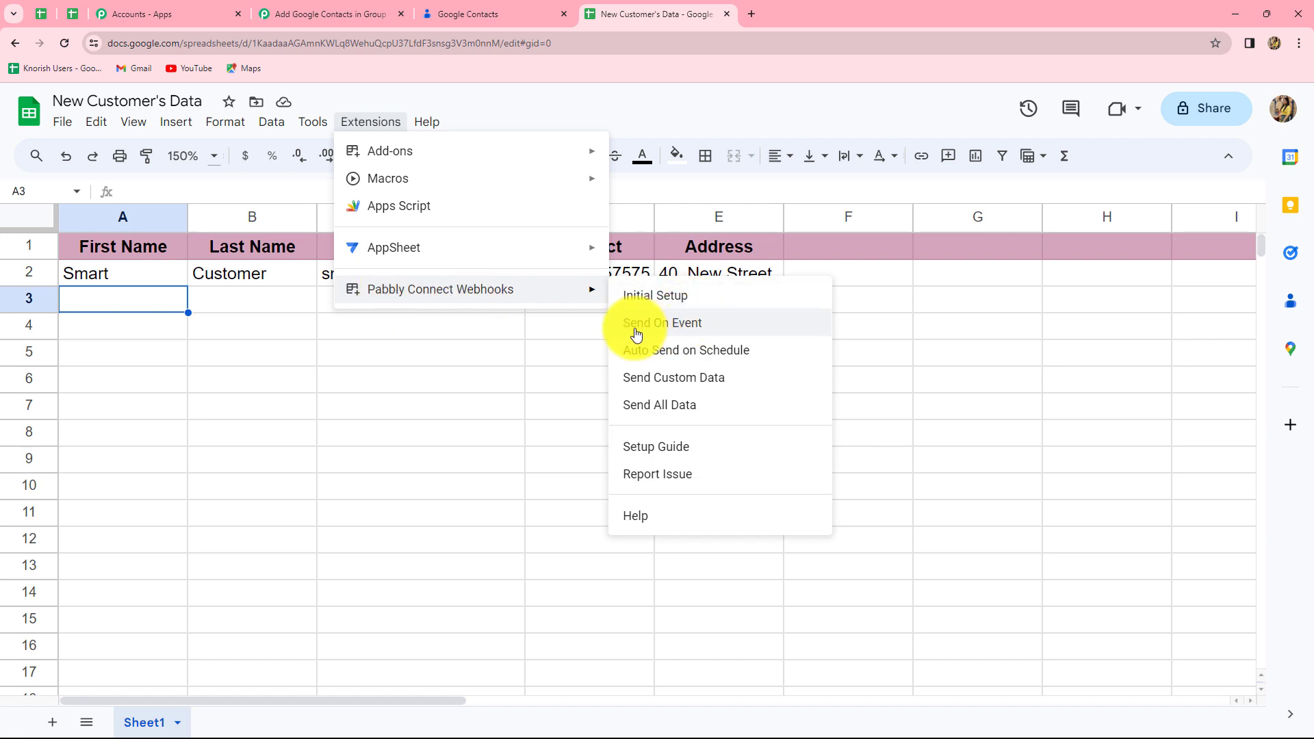
{"action": "left_click", "coordinate": [661, 331]}
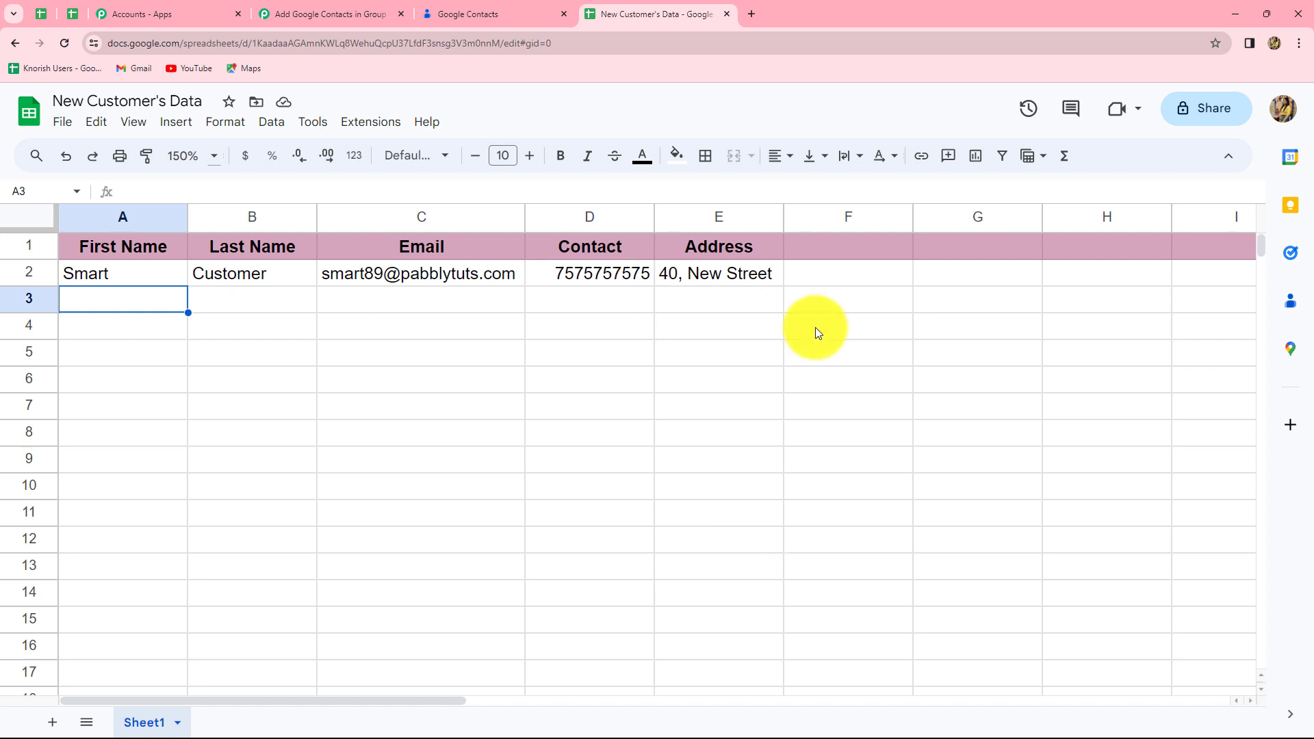
{"action": "left_click", "coordinate": [327, 15]}
Step: Scroll below the captured sheet response to the empty '2. Choose Your Next Application' card
{"action": "scroll", "coordinate": [1237, 559], "scroll_direction": "down", "scroll_amount": 10}
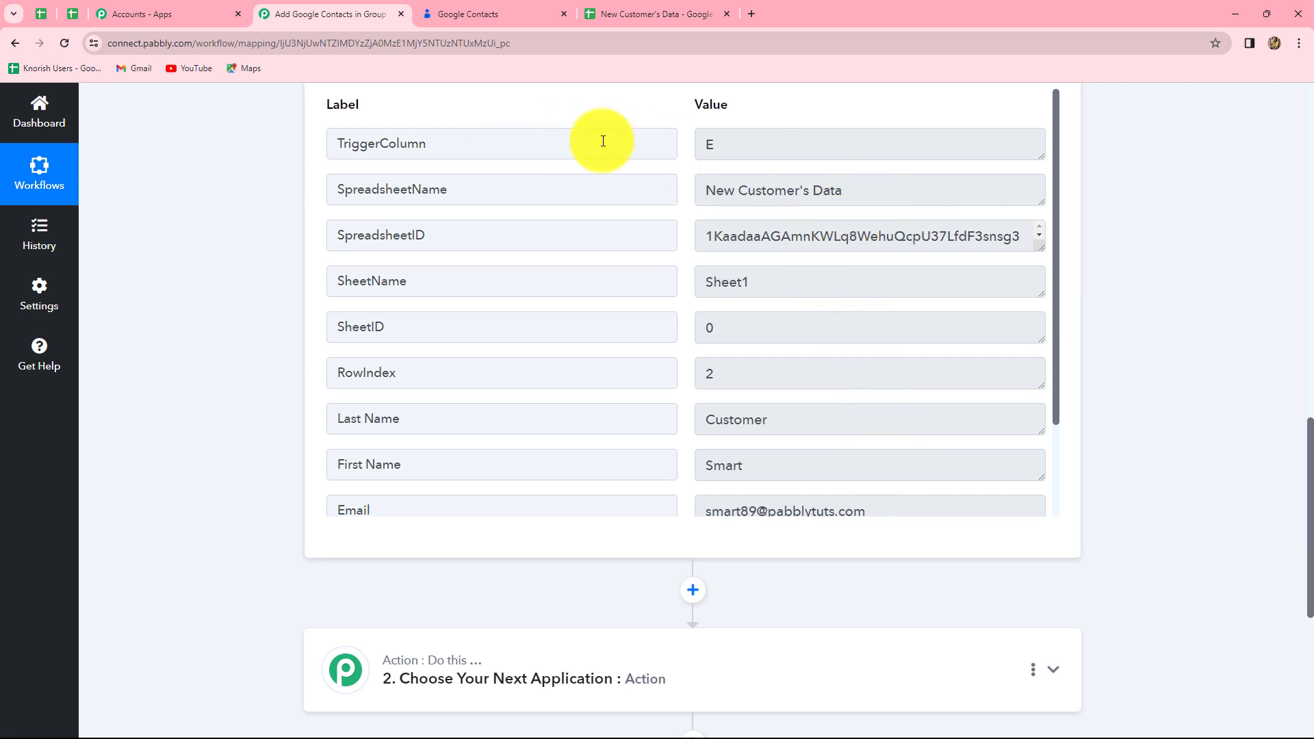
{"action": "scroll", "coordinate": [786, 213], "scroll_direction": "down", "scroll_amount": 1}
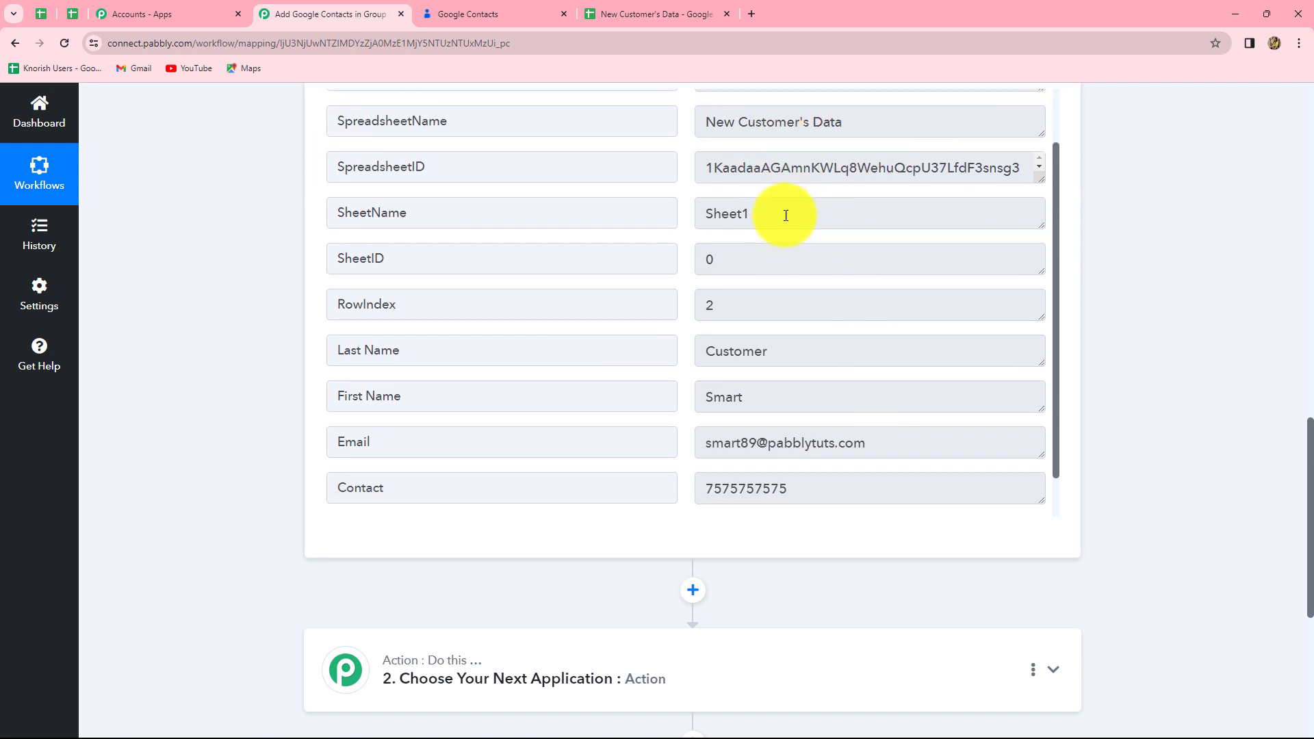
{"action": "scroll", "coordinate": [785, 212], "scroll_direction": "up", "scroll_amount": 1}
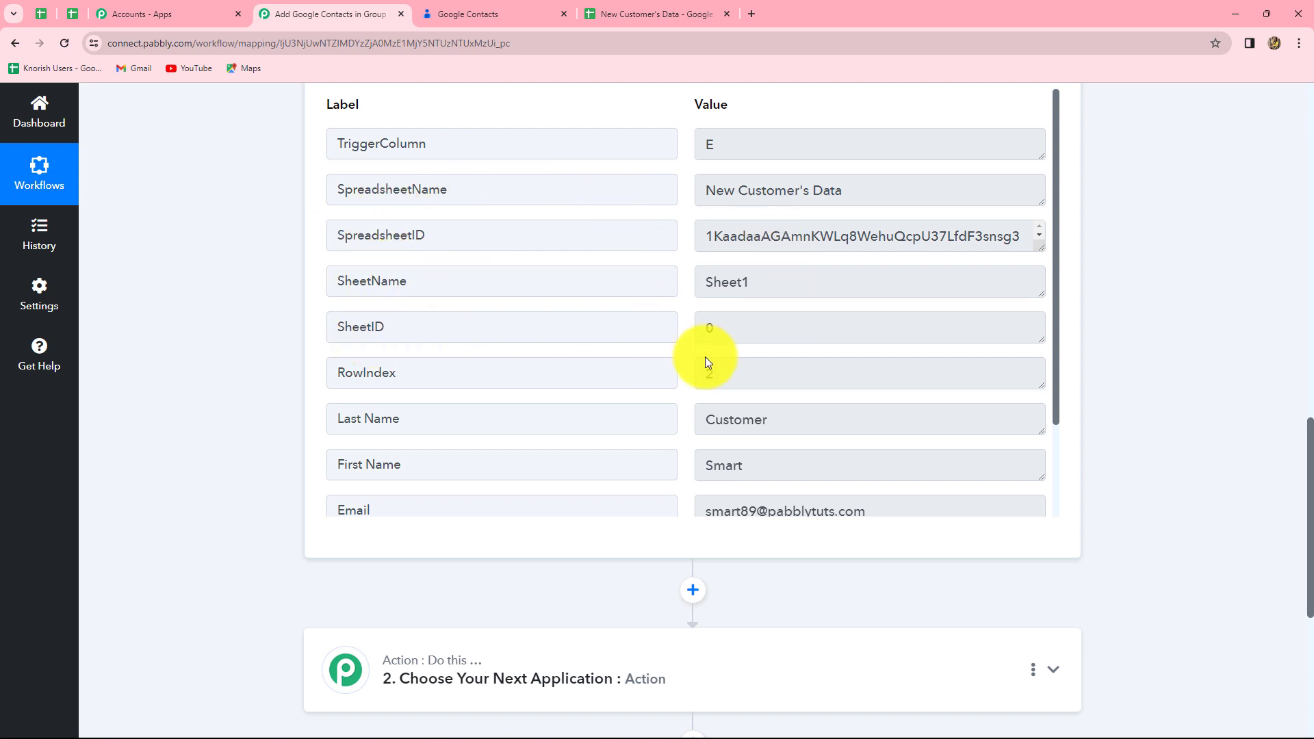
{"action": "scroll", "coordinate": [653, 374], "scroll_direction": "down", "scroll_amount": 5}
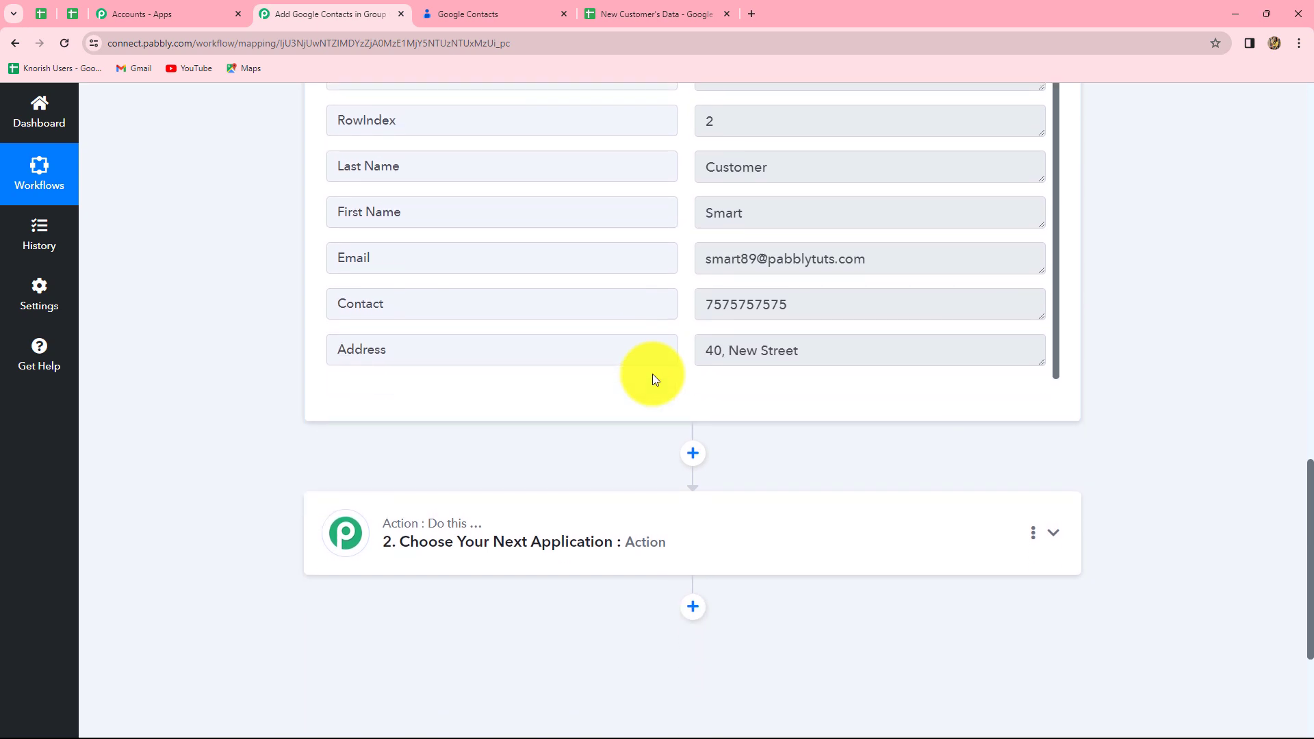
{"action": "scroll", "coordinate": [651, 373], "scroll_direction": "up", "scroll_amount": 2}
{"action": "scroll", "coordinate": [712, 287], "scroll_direction": "down", "scroll_amount": 2}
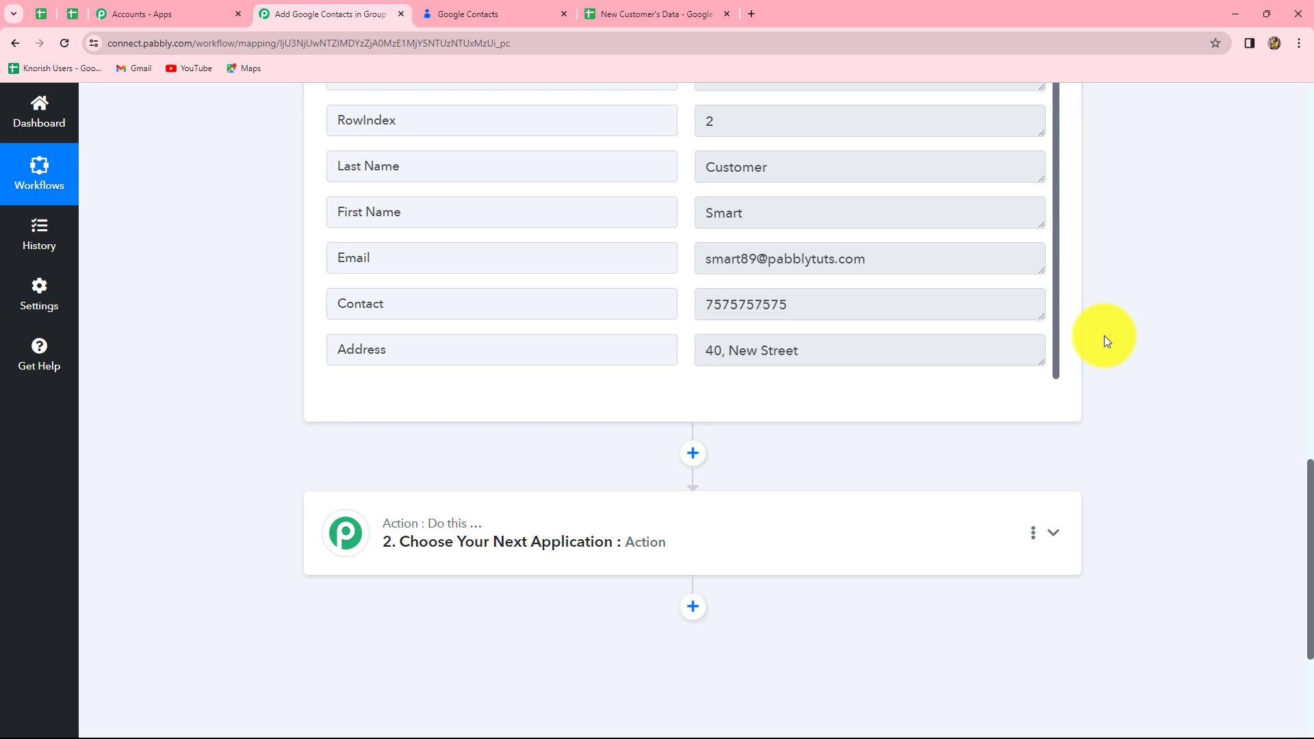
{"action": "scroll", "coordinate": [1105, 338], "scroll_direction": "up", "scroll_amount": 5}
{"action": "scroll", "coordinate": [1103, 336], "scroll_direction": "up", "scroll_amount": 3}
{"action": "scroll", "coordinate": [1103, 335], "scroll_direction": "down", "scroll_amount": 3}
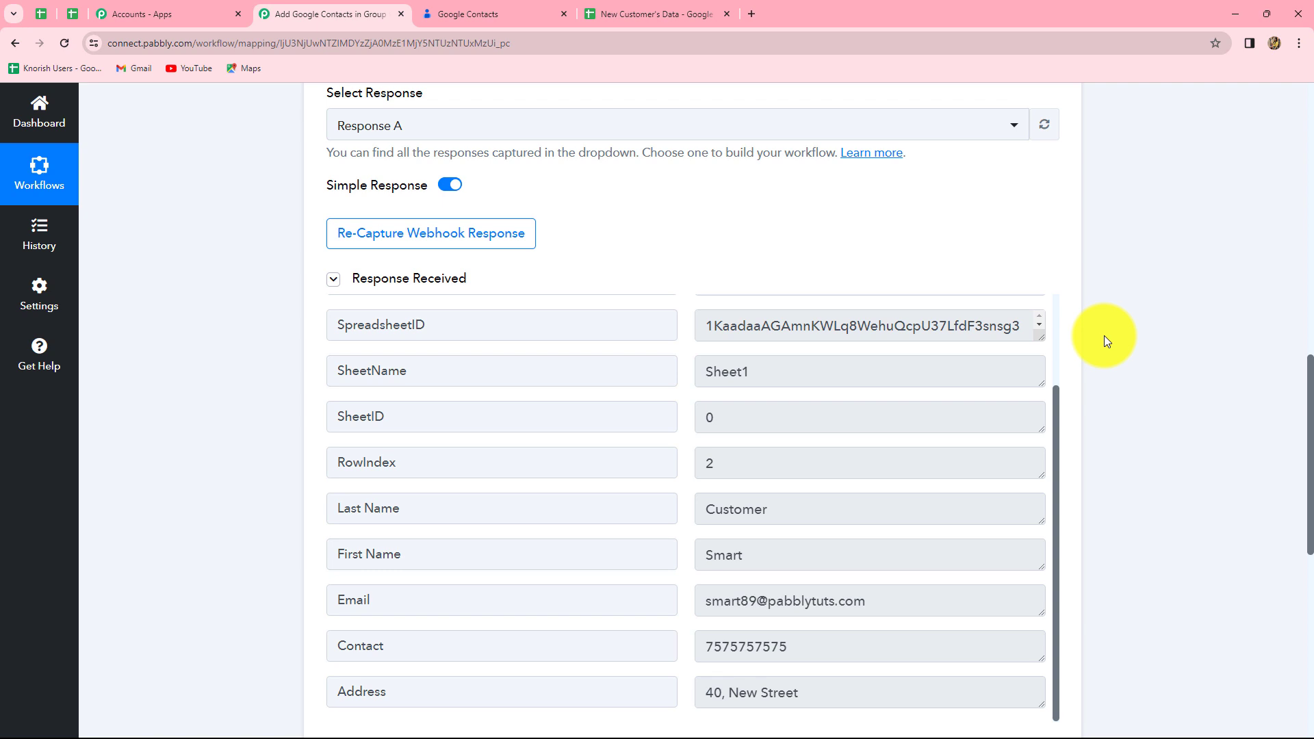
{"action": "scroll", "coordinate": [1118, 367], "scroll_direction": "down", "scroll_amount": 5}
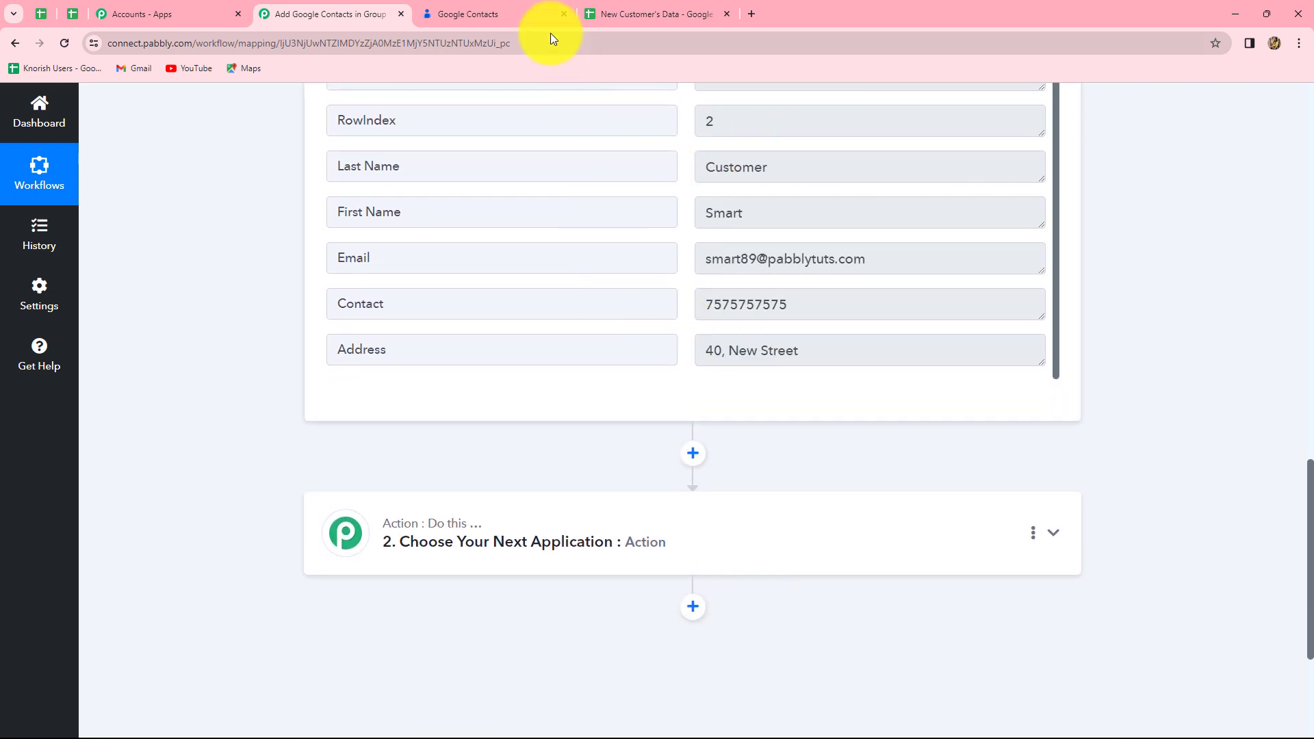
{"action": "left_click", "coordinate": [512, 15]}
{"action": "left_click", "coordinate": [349, 14]}
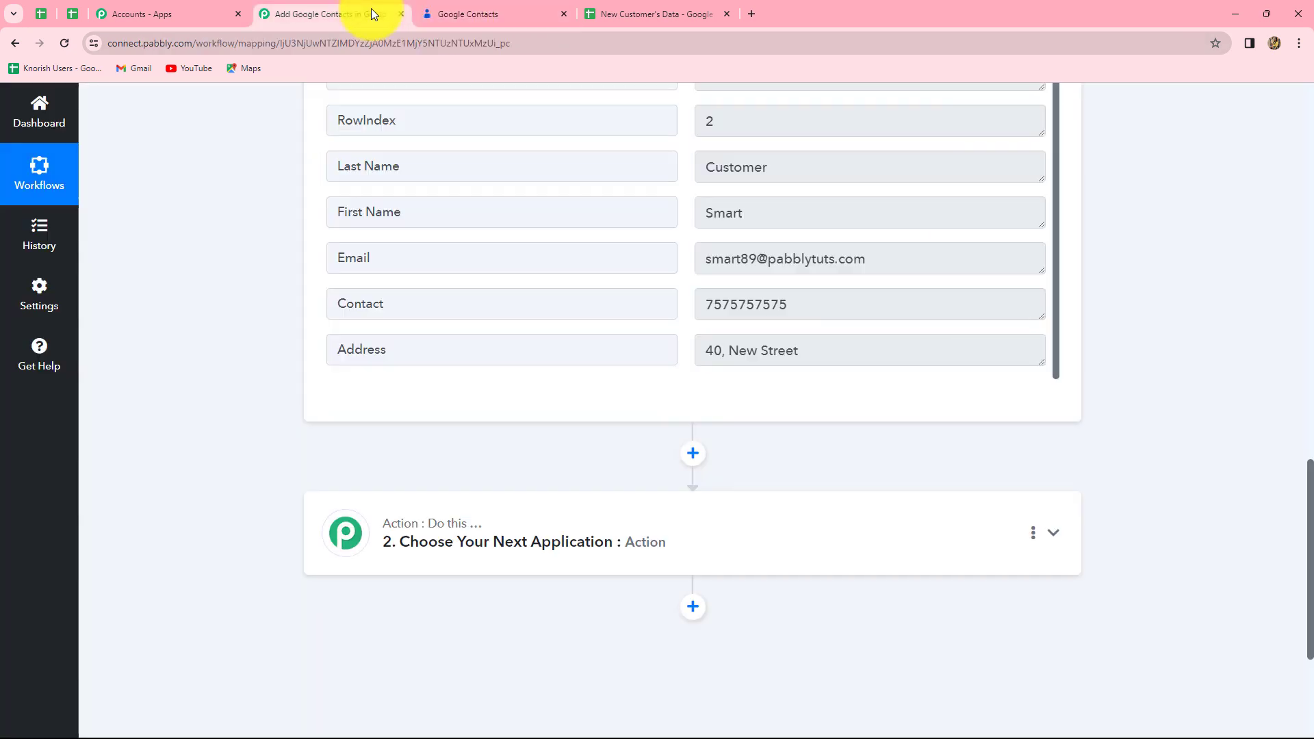
{"action": "scroll", "coordinate": [1081, 369], "scroll_direction": "down", "scroll_amount": 4}
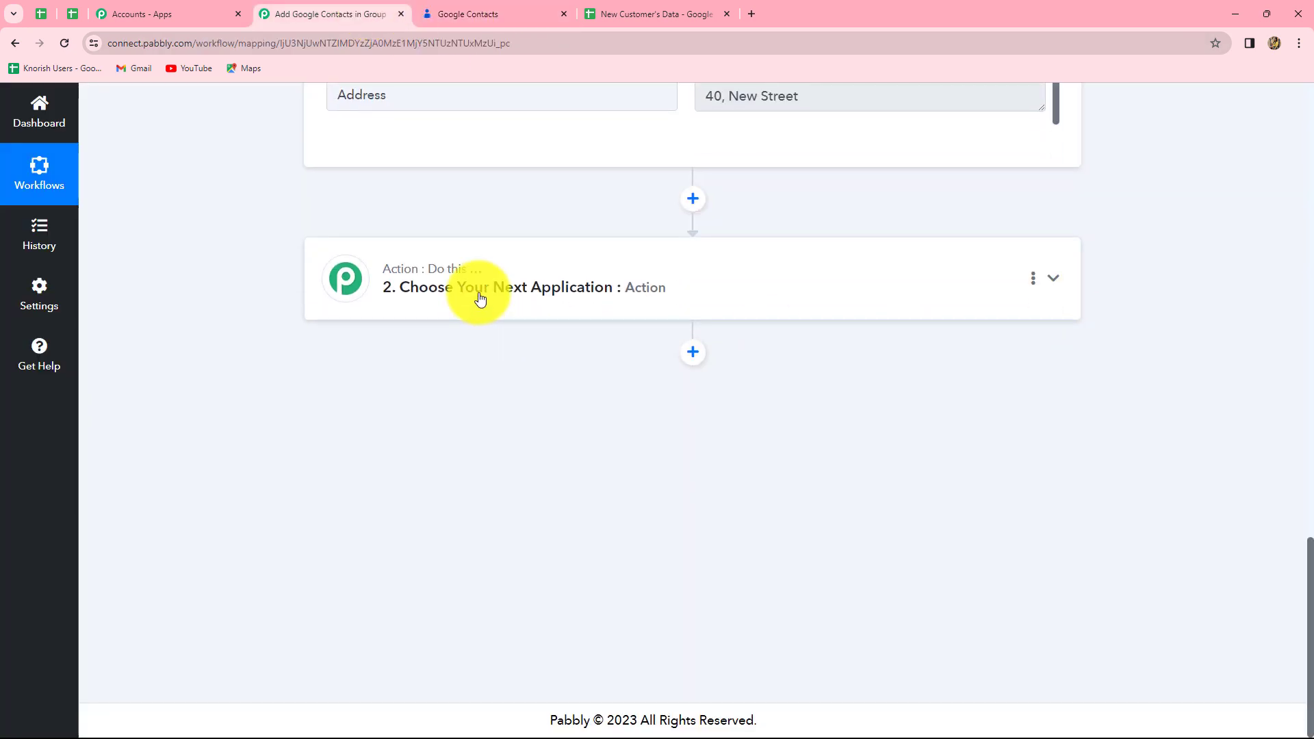
Step: Set the second step's app to Google Contacts with the Create Contact event
{"action": "left_click", "coordinate": [478, 294]}
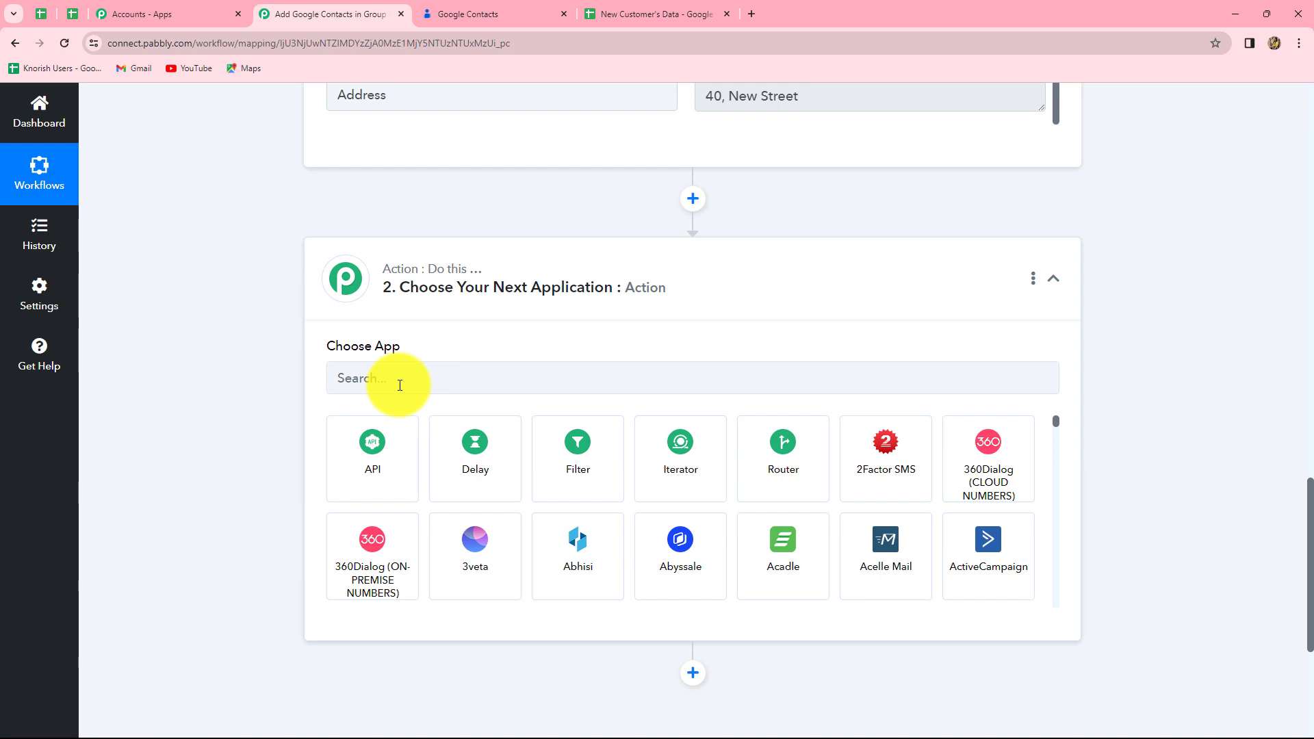
{"action": "left_click", "coordinate": [399, 384]}
{"action": "type", "text": "Google C"}
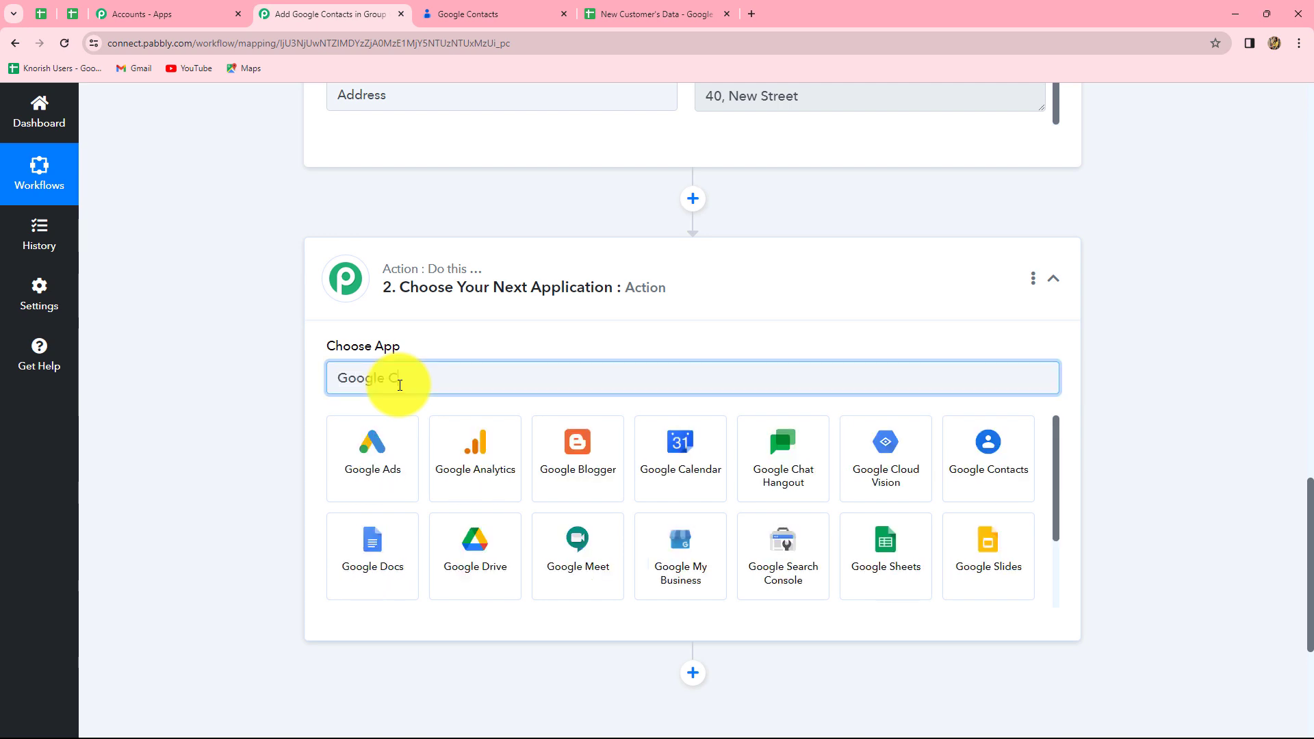
{"action": "left_click", "coordinate": [669, 474]}
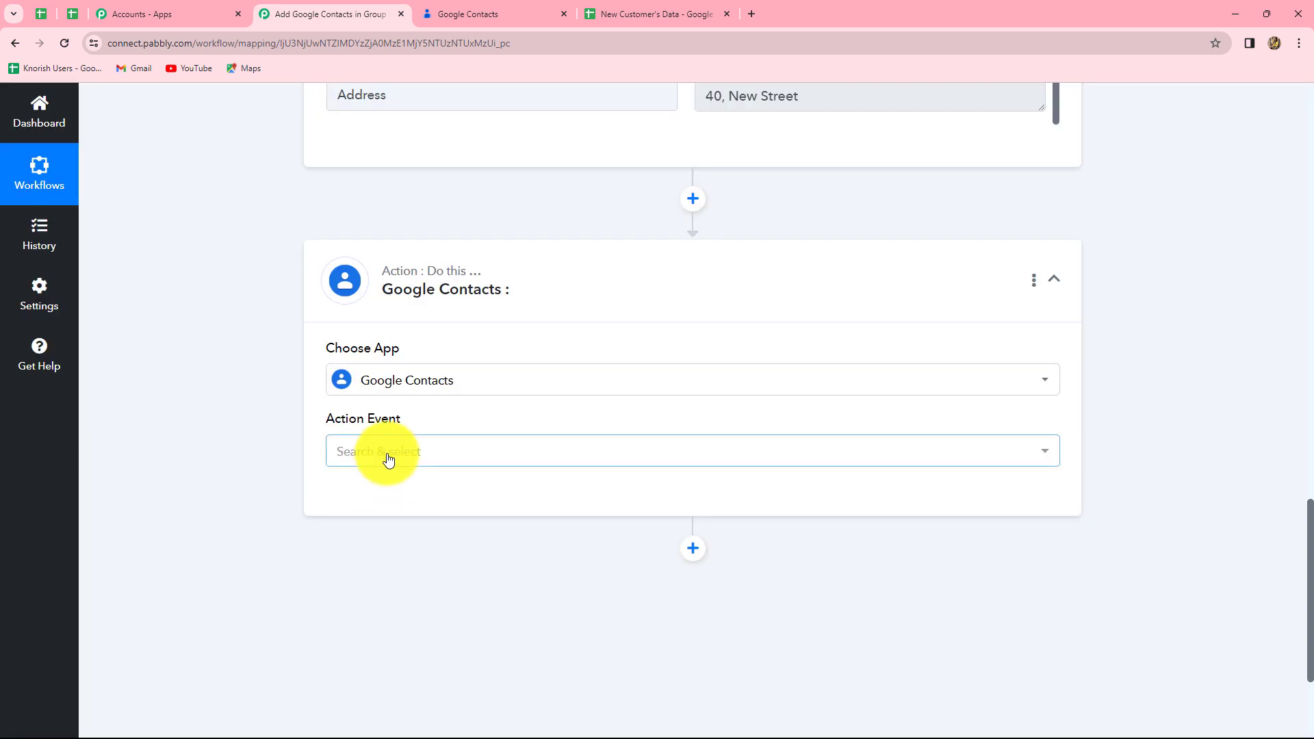
{"action": "left_click", "coordinate": [389, 457]}
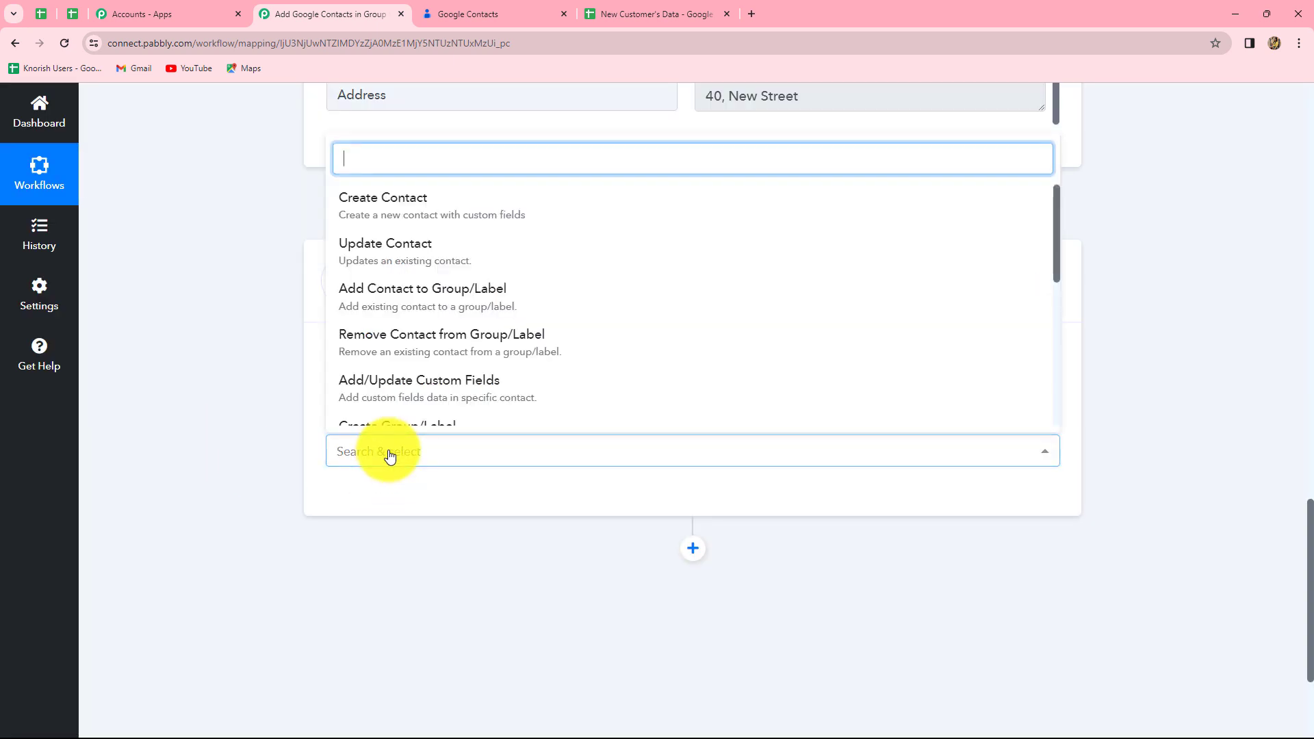
{"action": "left_click", "coordinate": [384, 214]}
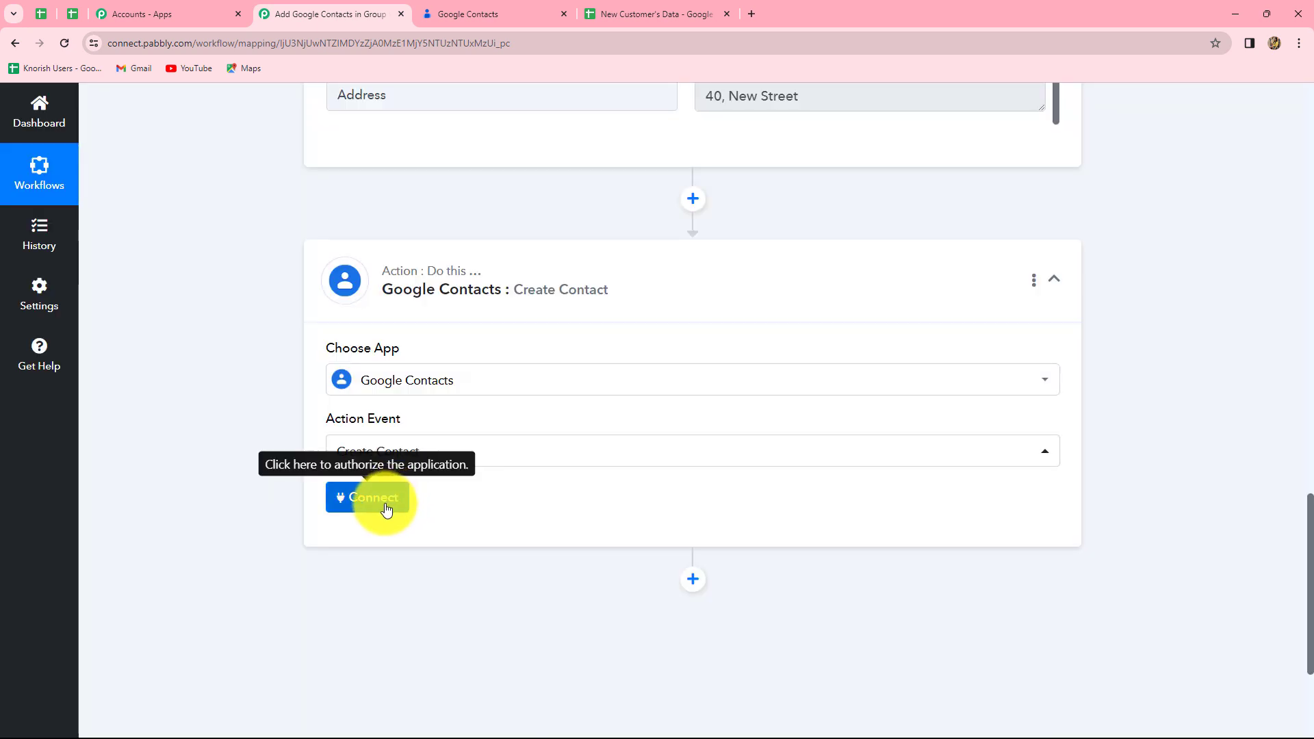
Step: Add a new Google Contacts connection by signing in with Google and allowing access
{"action": "left_click", "coordinate": [384, 506]}
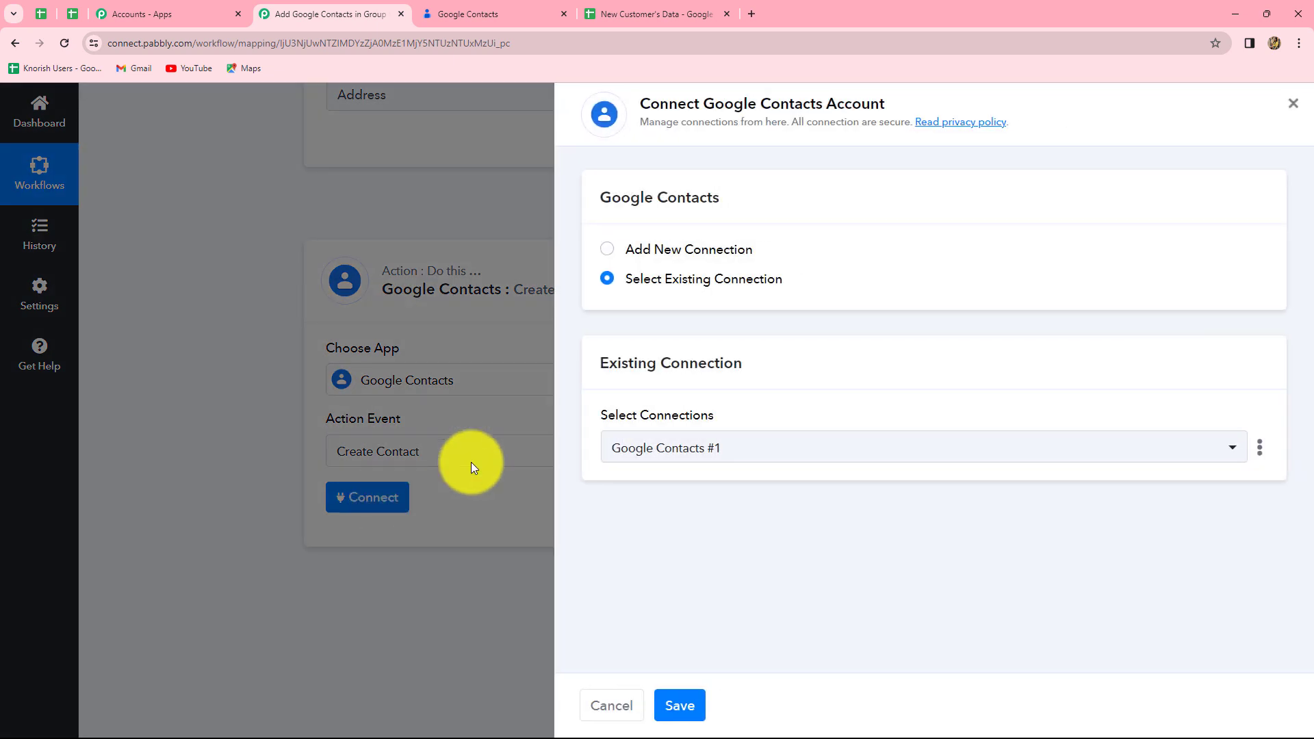
{"action": "left_click", "coordinate": [606, 250]}
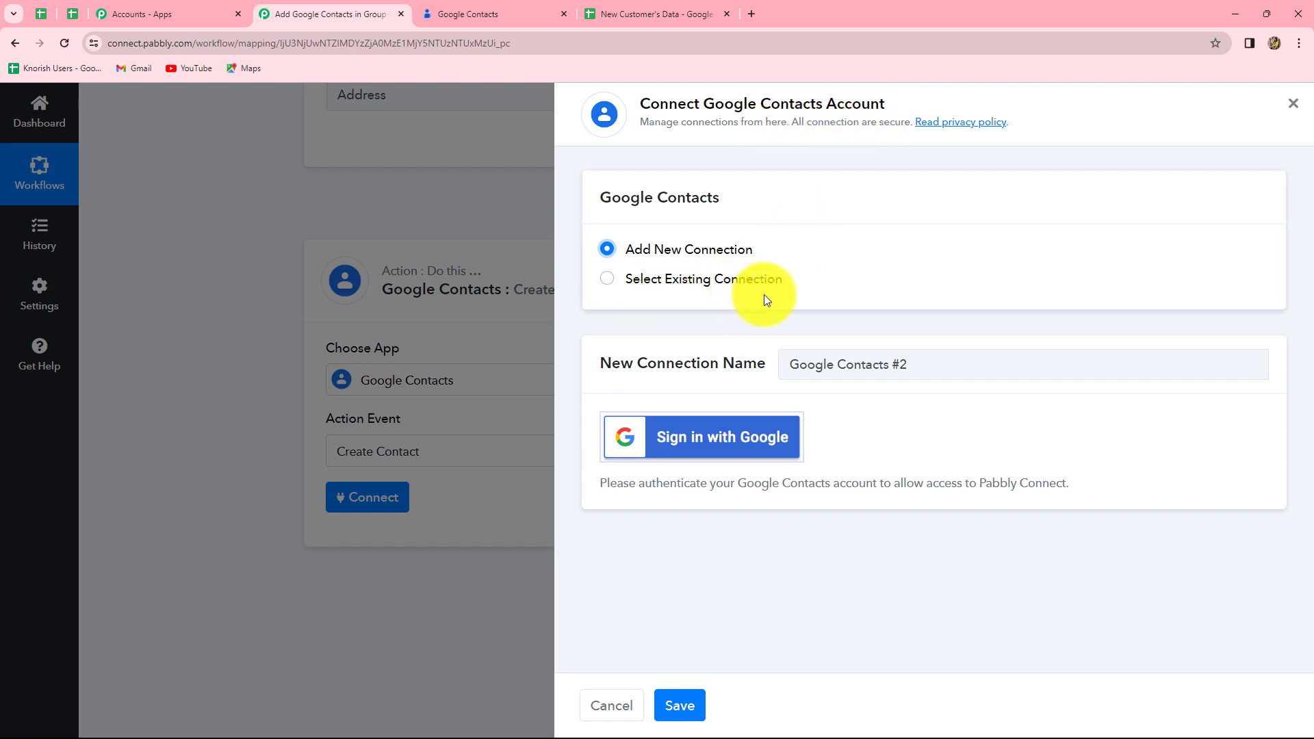
{"action": "left_click", "coordinate": [703, 455]}
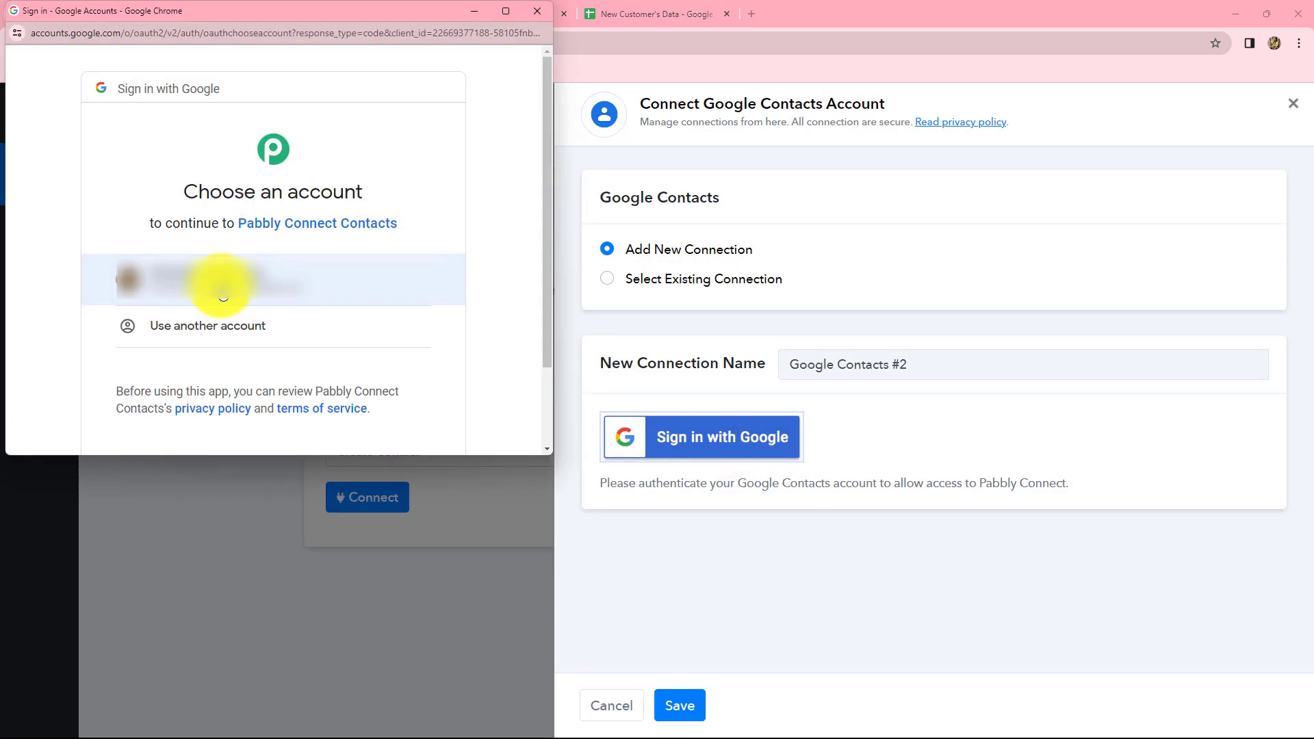
{"action": "left_click", "coordinate": [223, 294]}
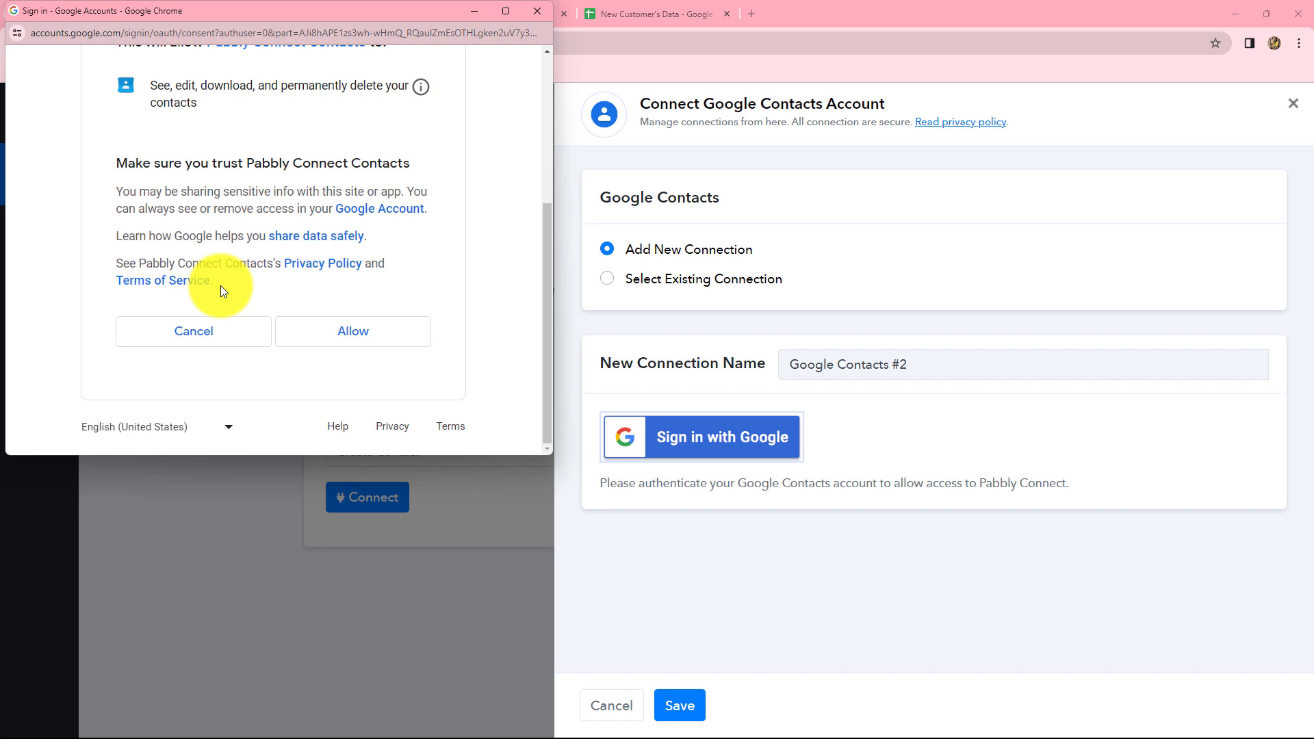
{"action": "left_click", "coordinate": [367, 335]}
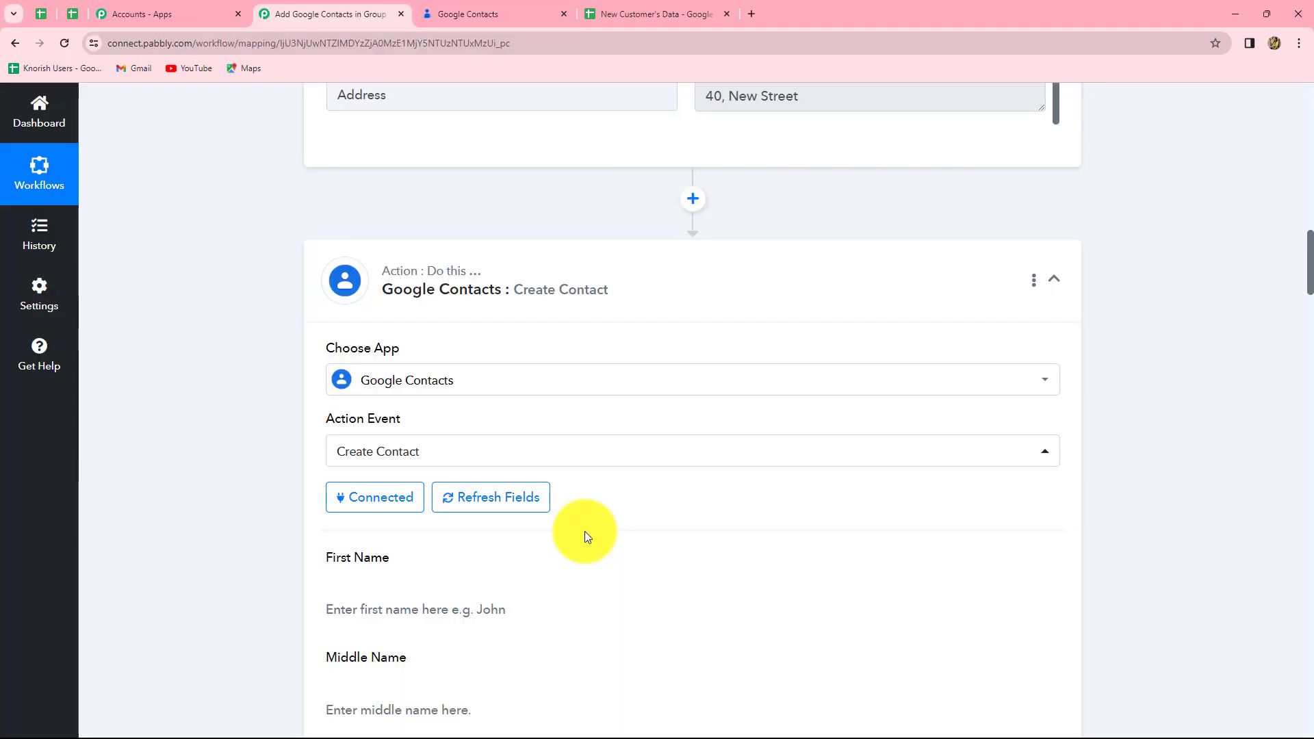
Step: Check the existing Google Contacts, then return to the Create Contact fields
{"action": "left_click", "coordinate": [479, 19]}
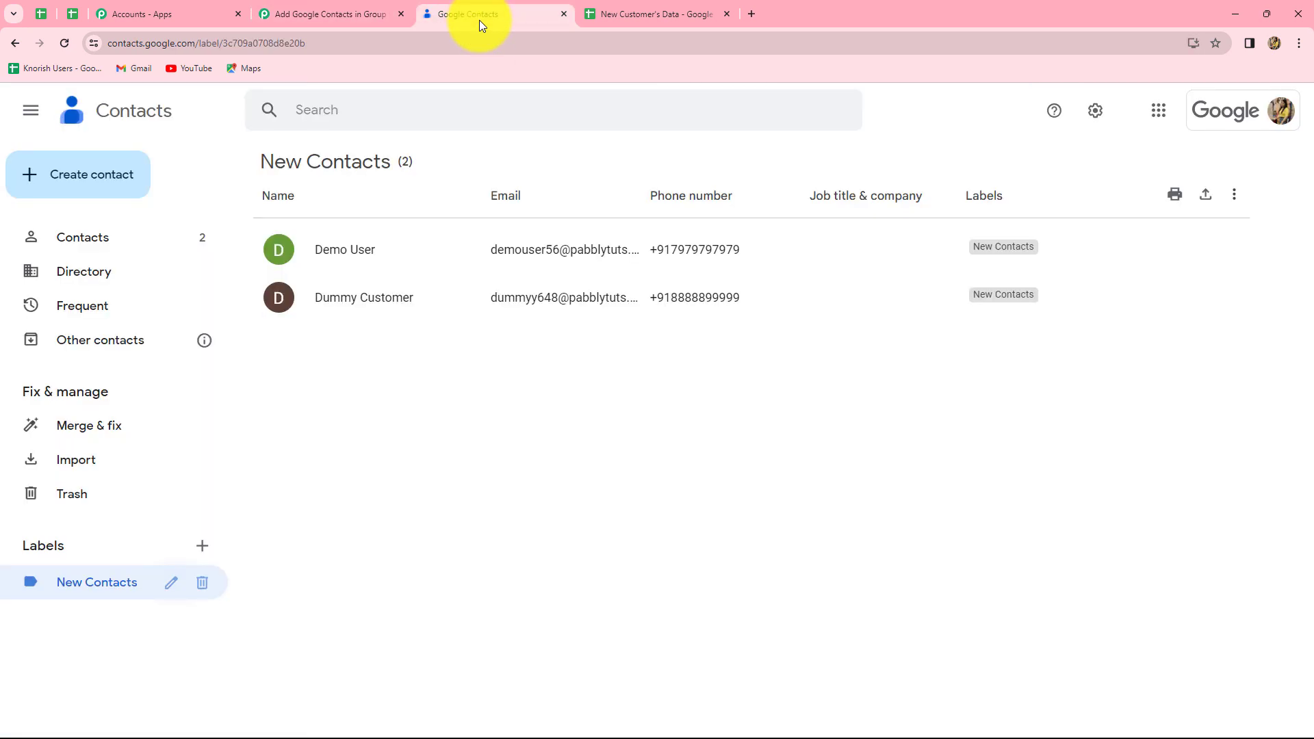
{"action": "left_click", "coordinate": [334, 9]}
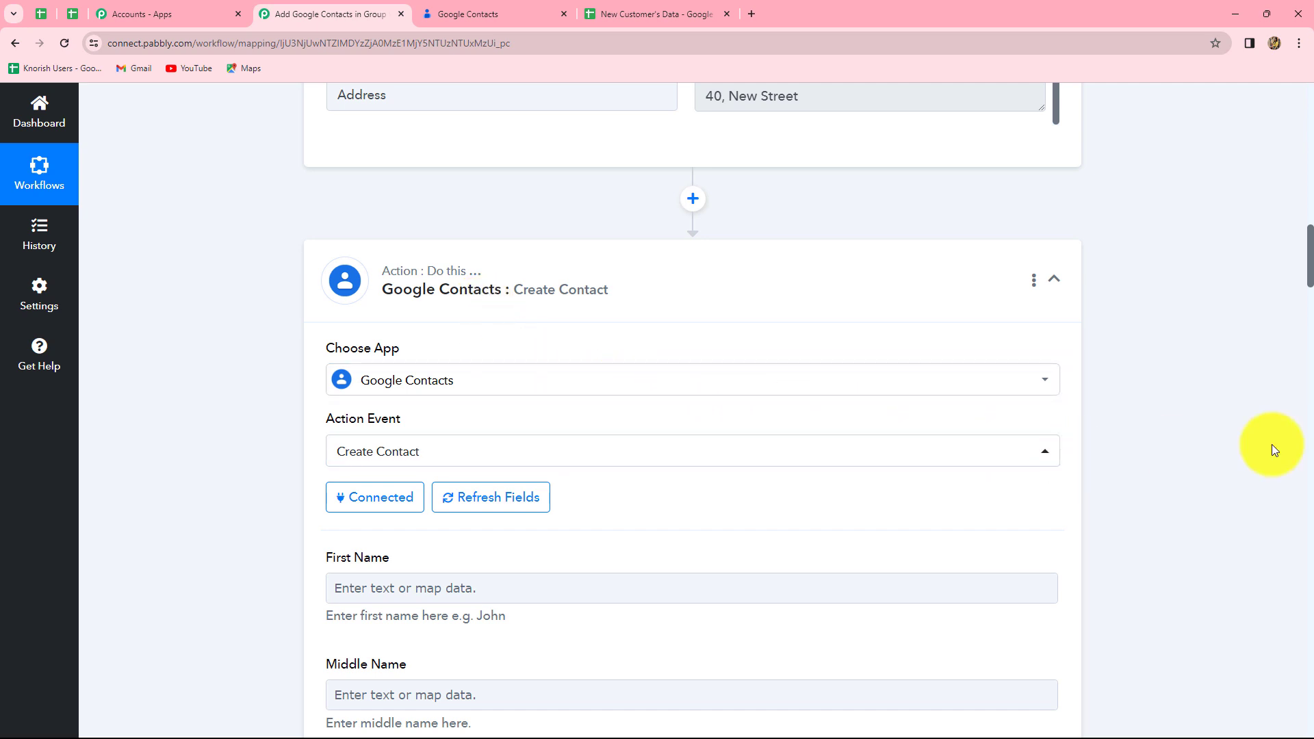
{"action": "scroll", "coordinate": [1205, 460], "scroll_direction": "down", "scroll_amount": 3}
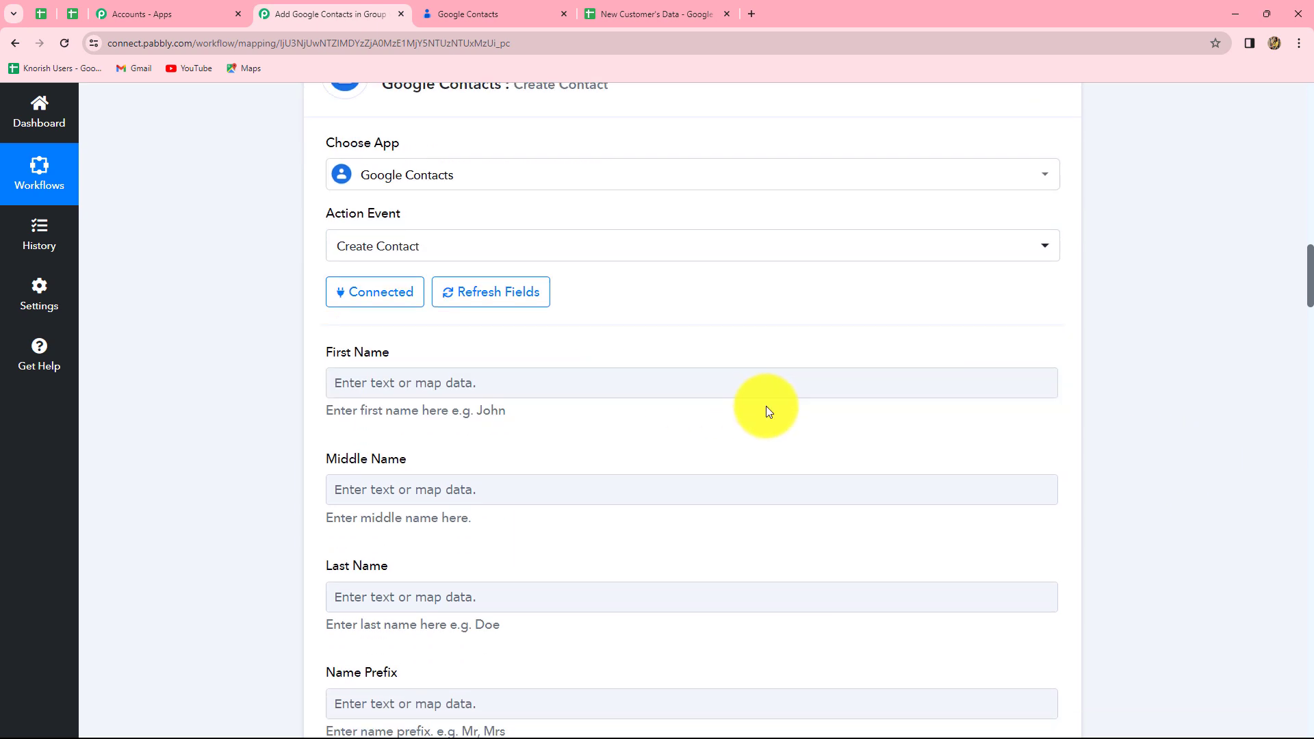
{"action": "scroll", "coordinate": [761, 409], "scroll_direction": "up", "scroll_amount": 2}
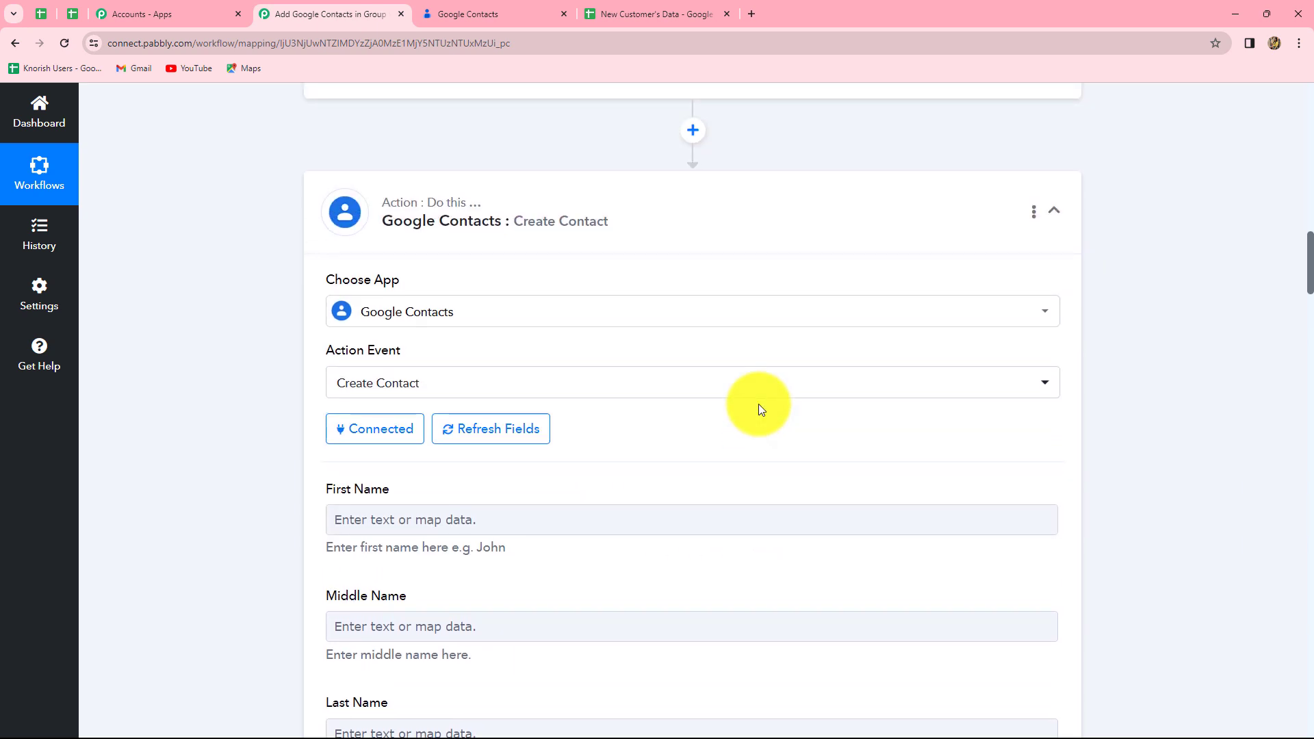
{"action": "scroll", "coordinate": [761, 409], "scroll_direction": "down", "scroll_amount": 3}
{"action": "scroll", "coordinate": [761, 409], "scroll_direction": "down", "scroll_amount": 10}
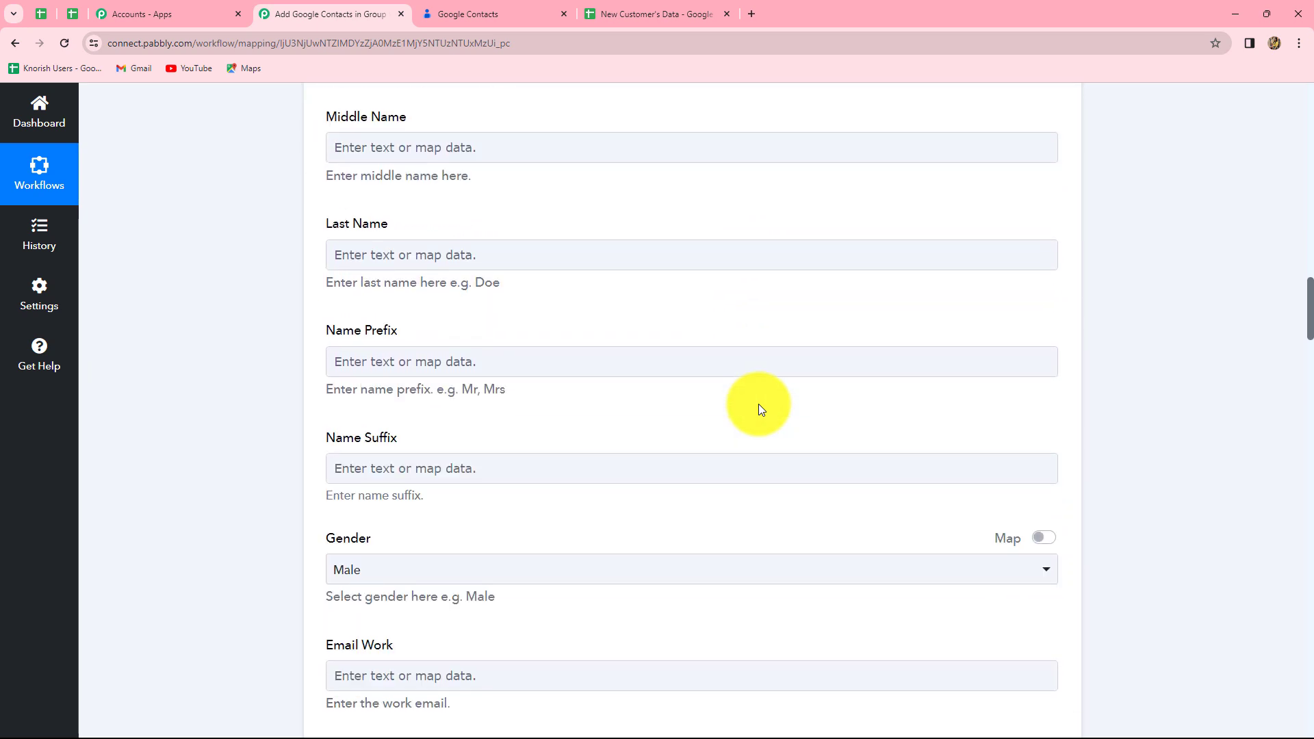
{"action": "scroll", "coordinate": [761, 409], "scroll_direction": "down", "scroll_amount": 4}
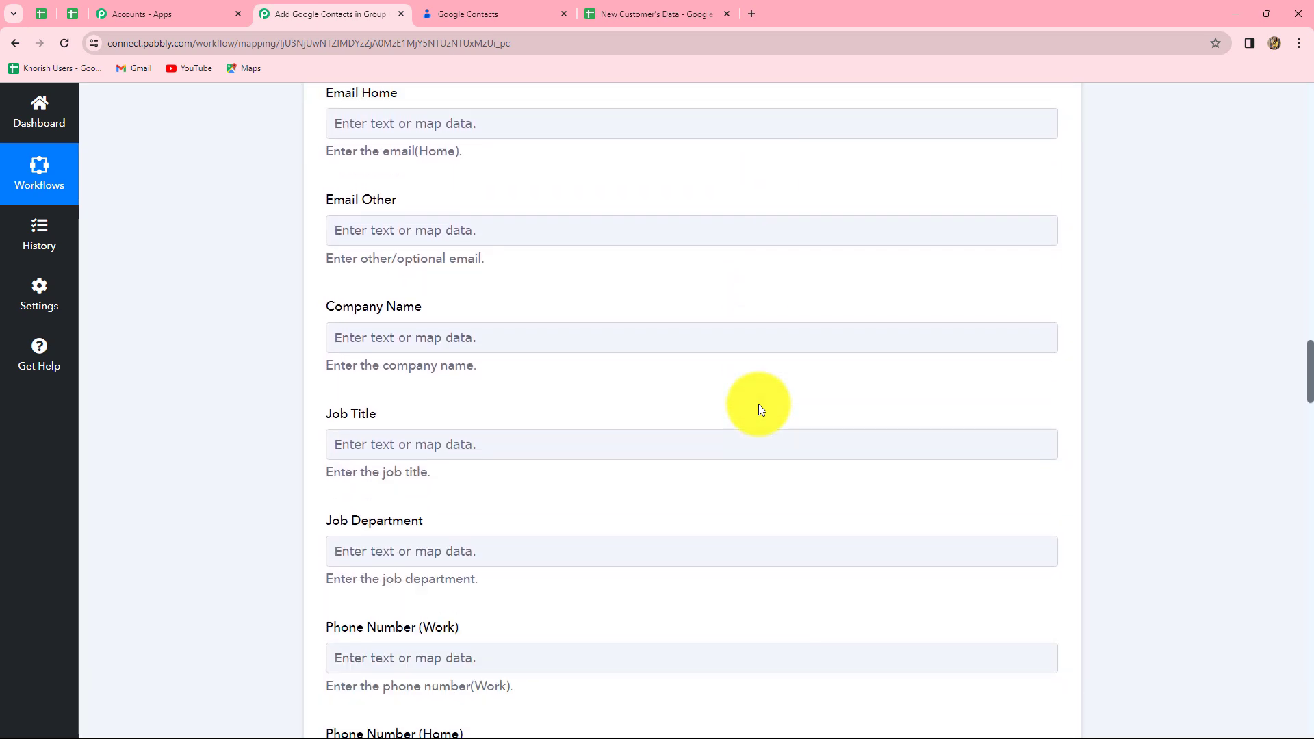
{"action": "scroll", "coordinate": [761, 409], "scroll_direction": "up", "scroll_amount": 8}
{"action": "scroll", "coordinate": [759, 408], "scroll_direction": "up", "scroll_amount": 6}
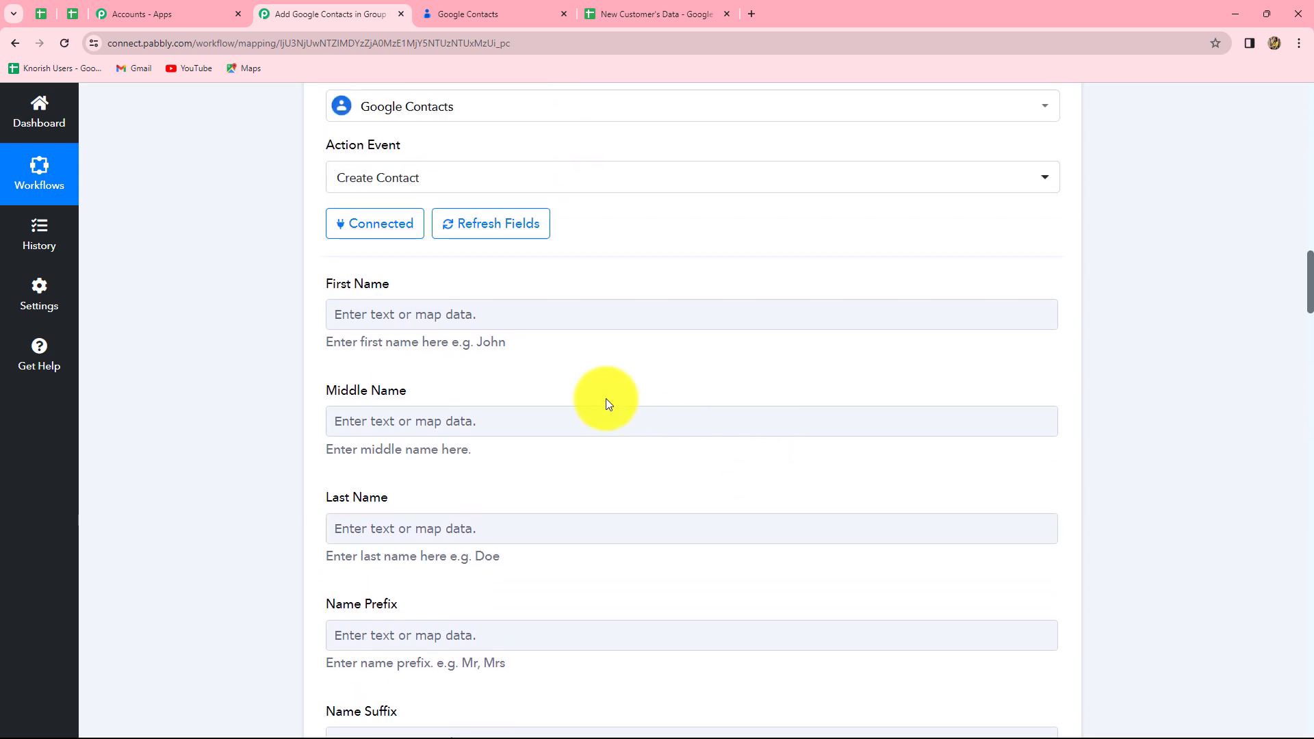
{"action": "scroll", "coordinate": [745, 443], "scroll_direction": "up", "scroll_amount": 5}
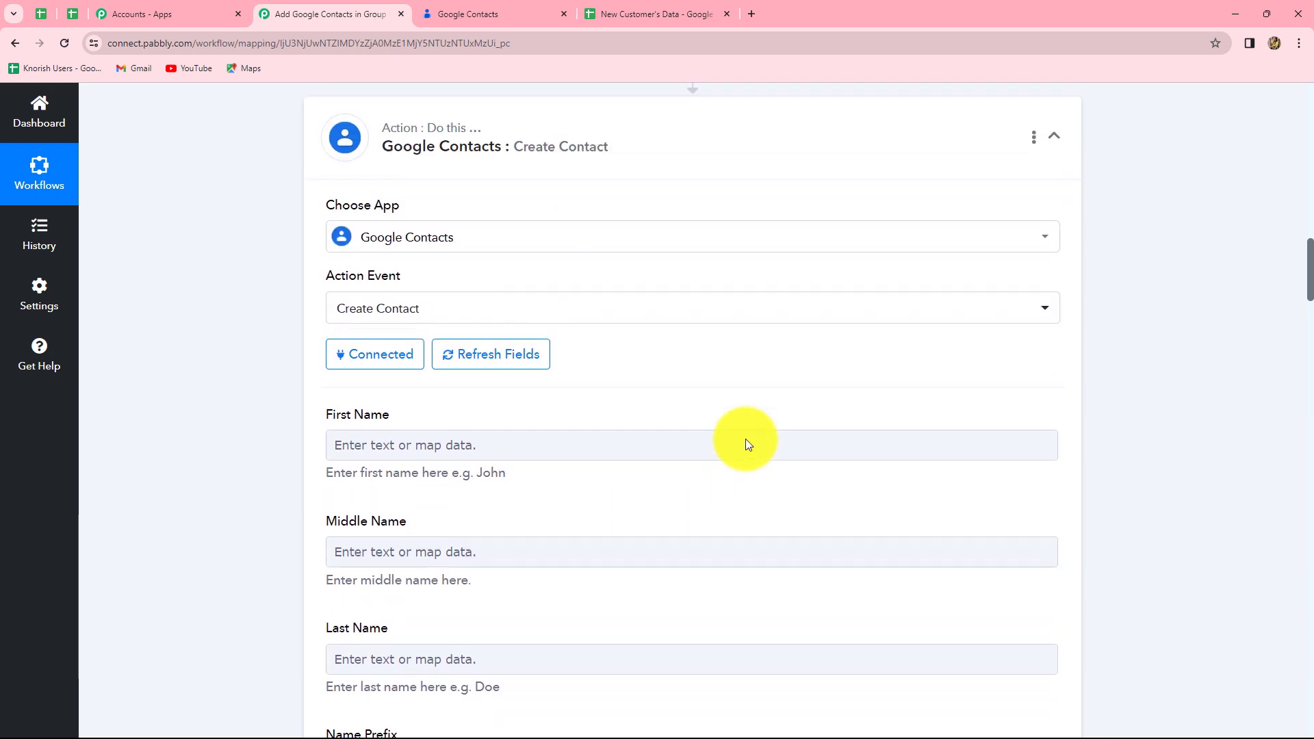
{"action": "scroll", "coordinate": [746, 443], "scroll_direction": "up", "scroll_amount": 7}
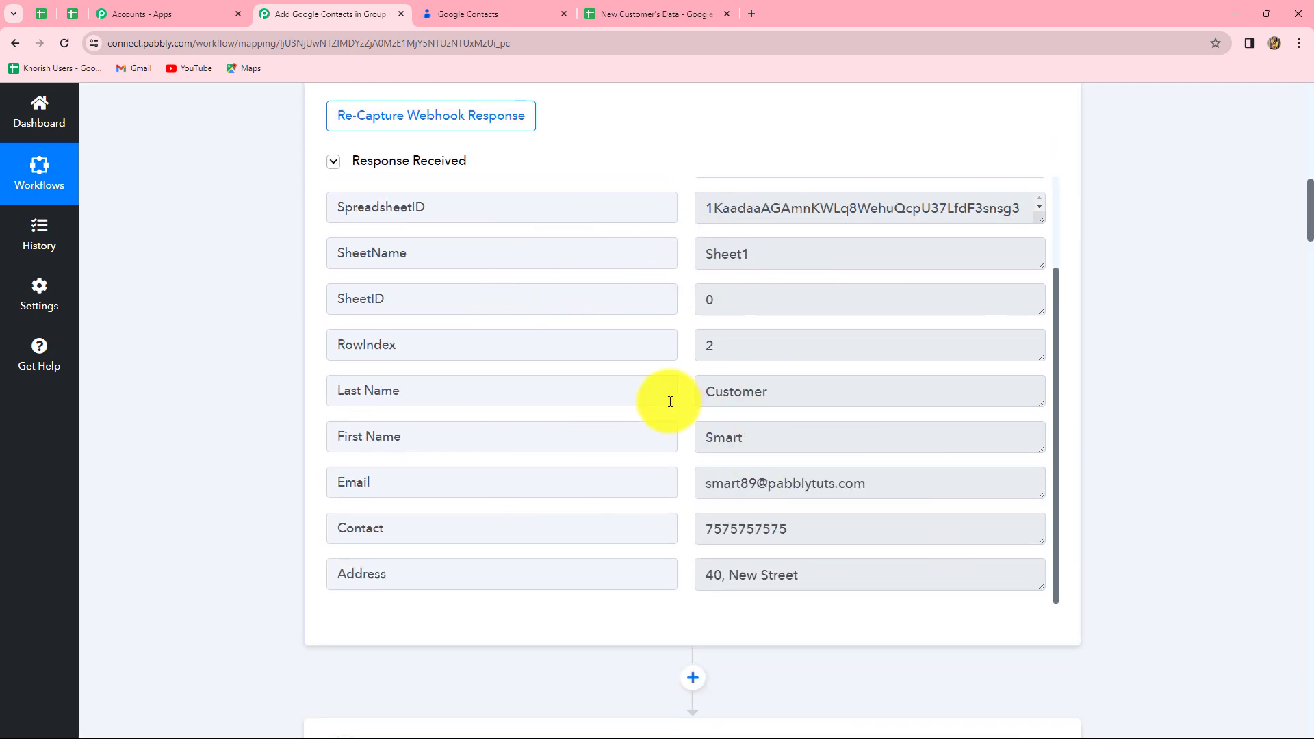
{"action": "scroll", "coordinate": [1131, 447], "scroll_direction": "down", "scroll_amount": 10}
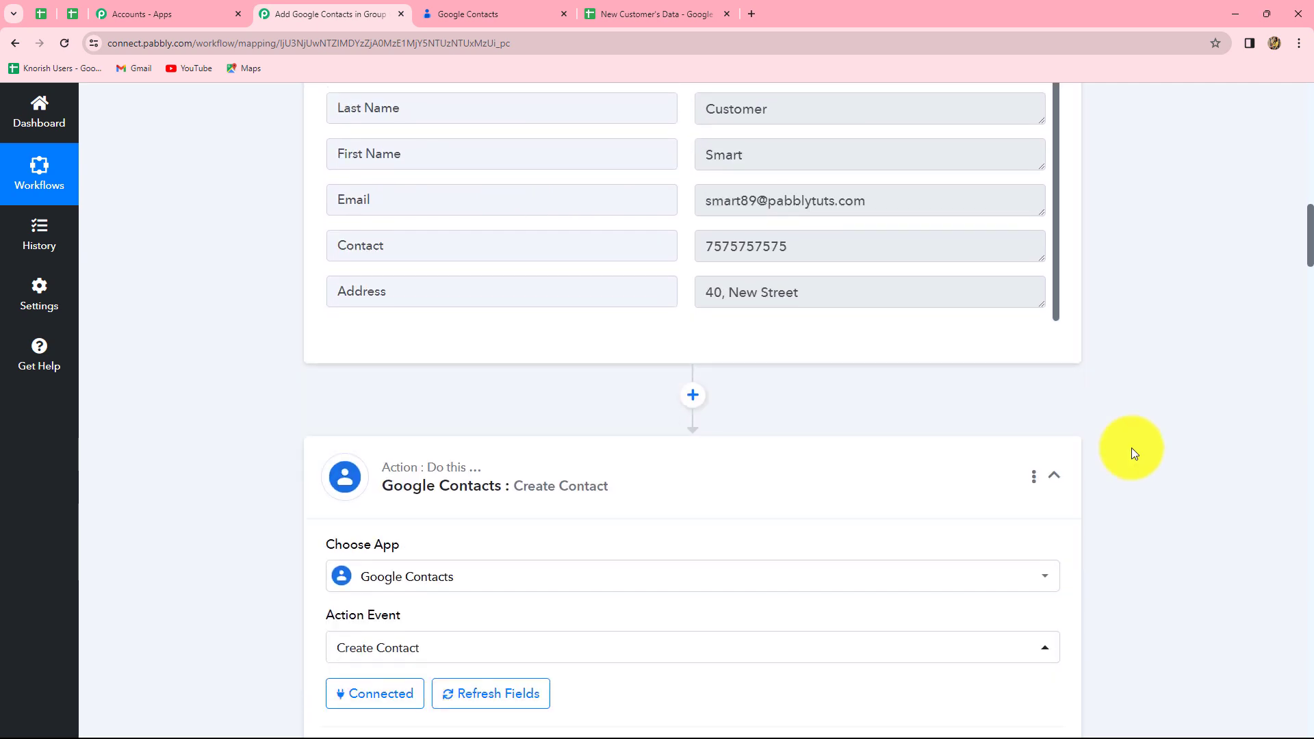
{"action": "scroll", "coordinate": [1131, 448], "scroll_direction": "down", "scroll_amount": 5}
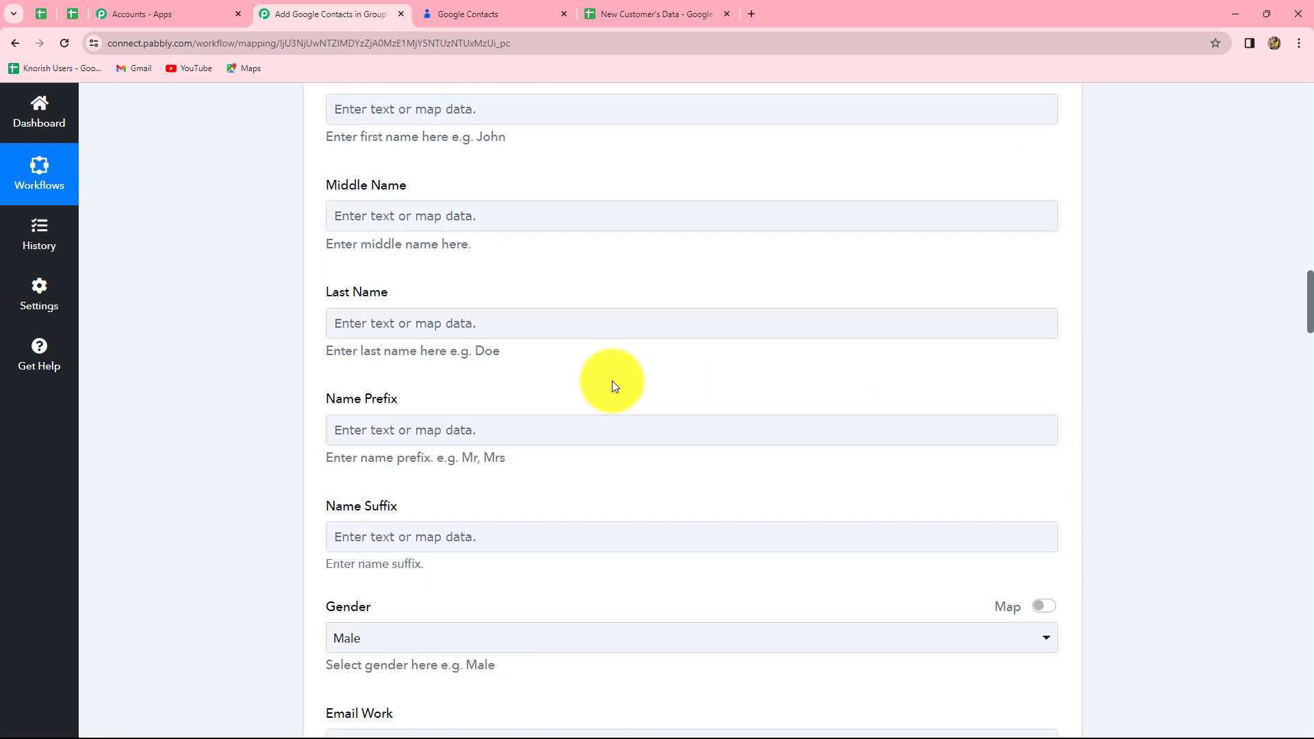
{"action": "scroll", "coordinate": [612, 381], "scroll_direction": "up", "scroll_amount": 2}
Step: Map First Name to the Google Sheets step's First Name value
{"action": "left_click", "coordinate": [399, 253]}
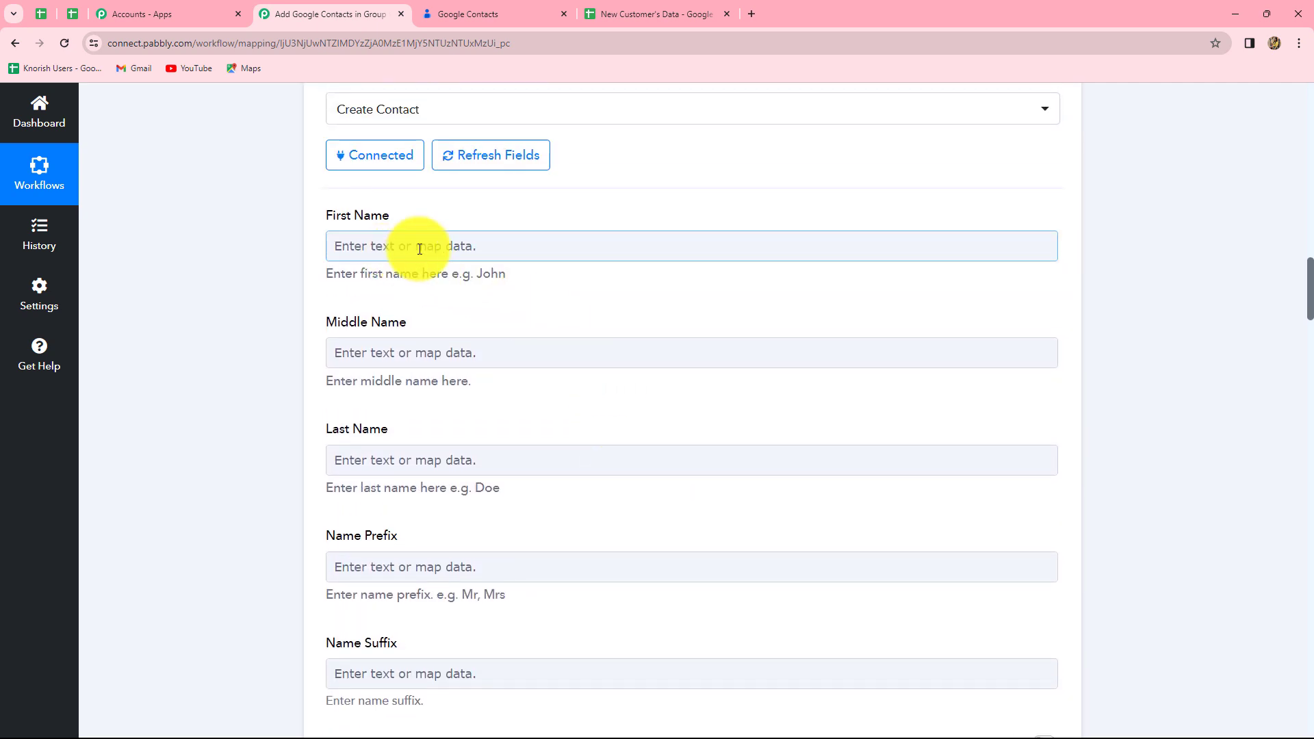
{"action": "left_click", "coordinate": [421, 247]}
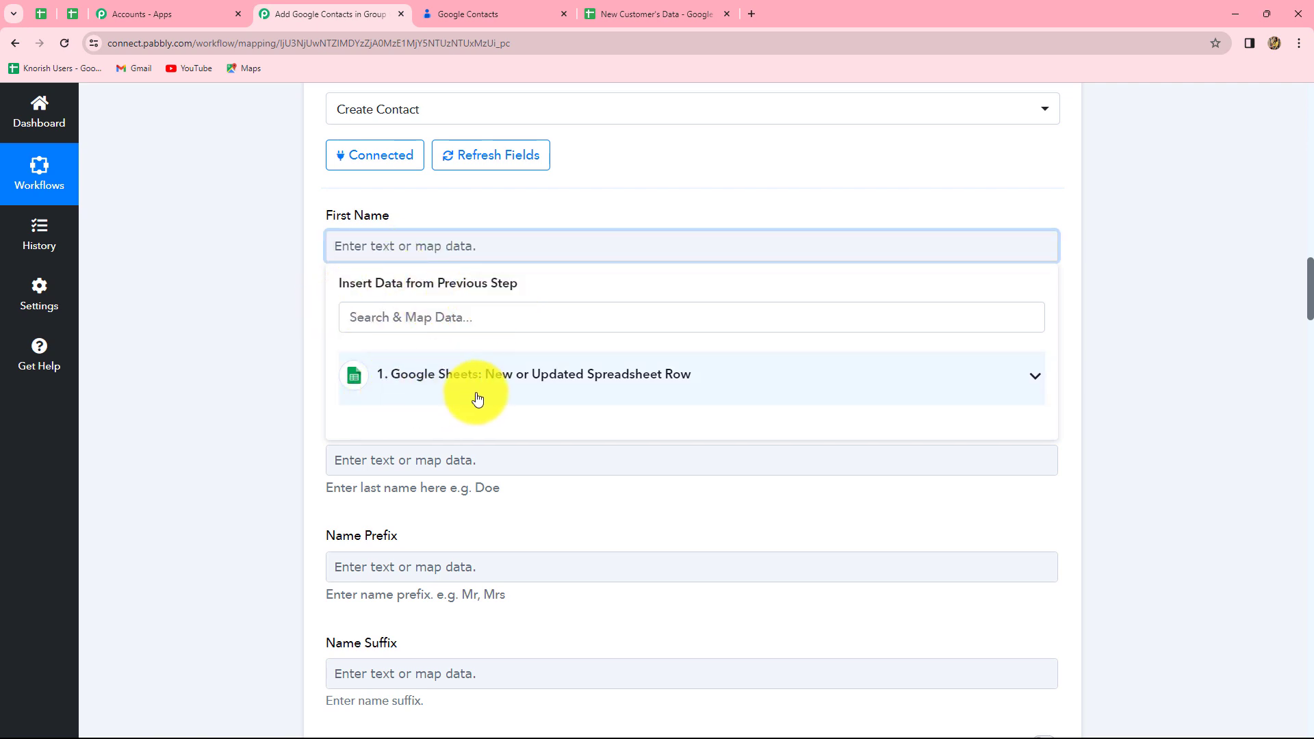
{"action": "left_click", "coordinate": [510, 375]}
{"action": "scroll", "coordinate": [587, 524], "scroll_direction": "down", "scroll_amount": 1}
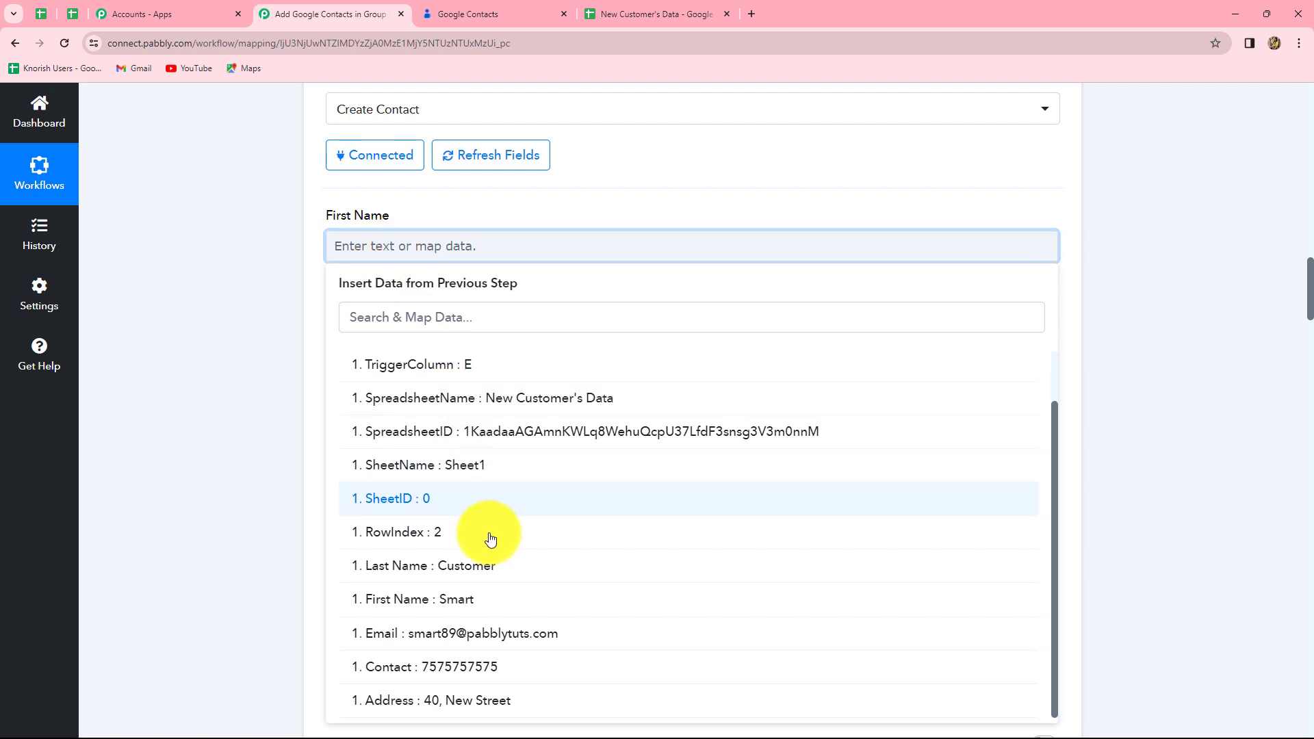
{"action": "left_click", "coordinate": [465, 608]}
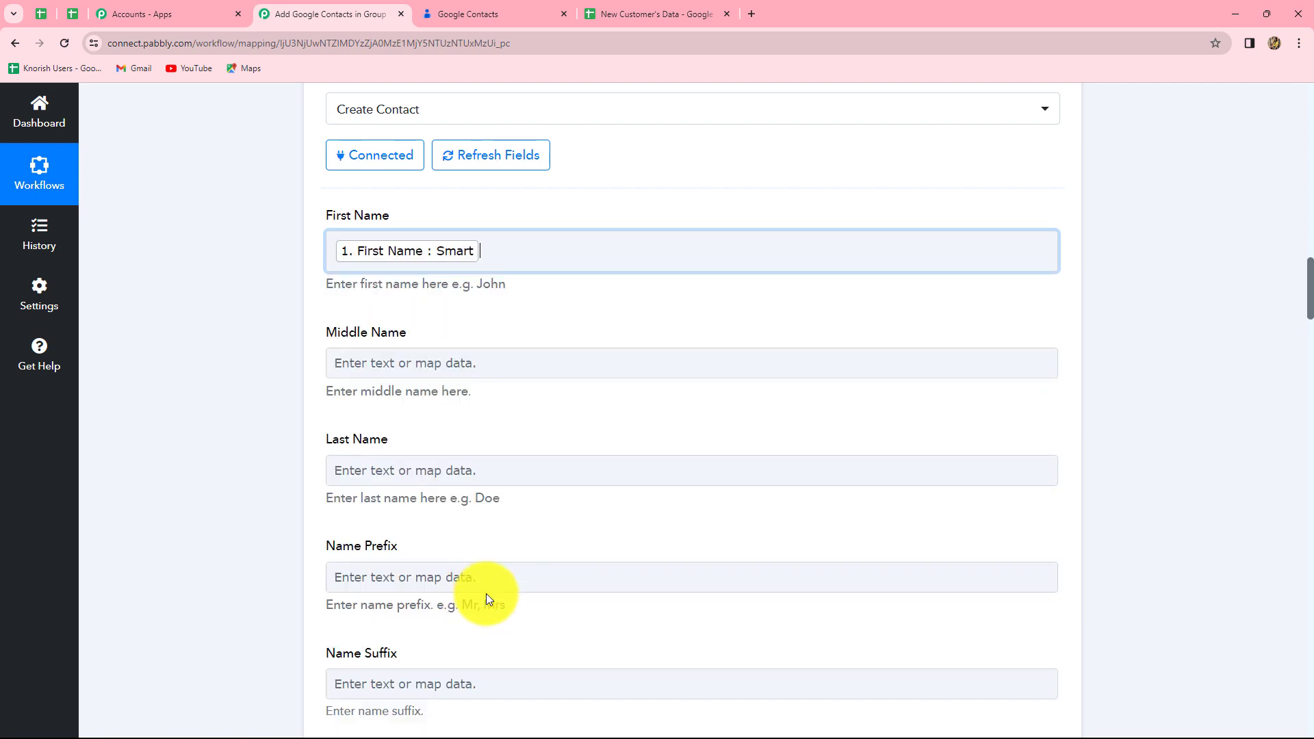
{"action": "left_click", "coordinate": [1118, 502]}
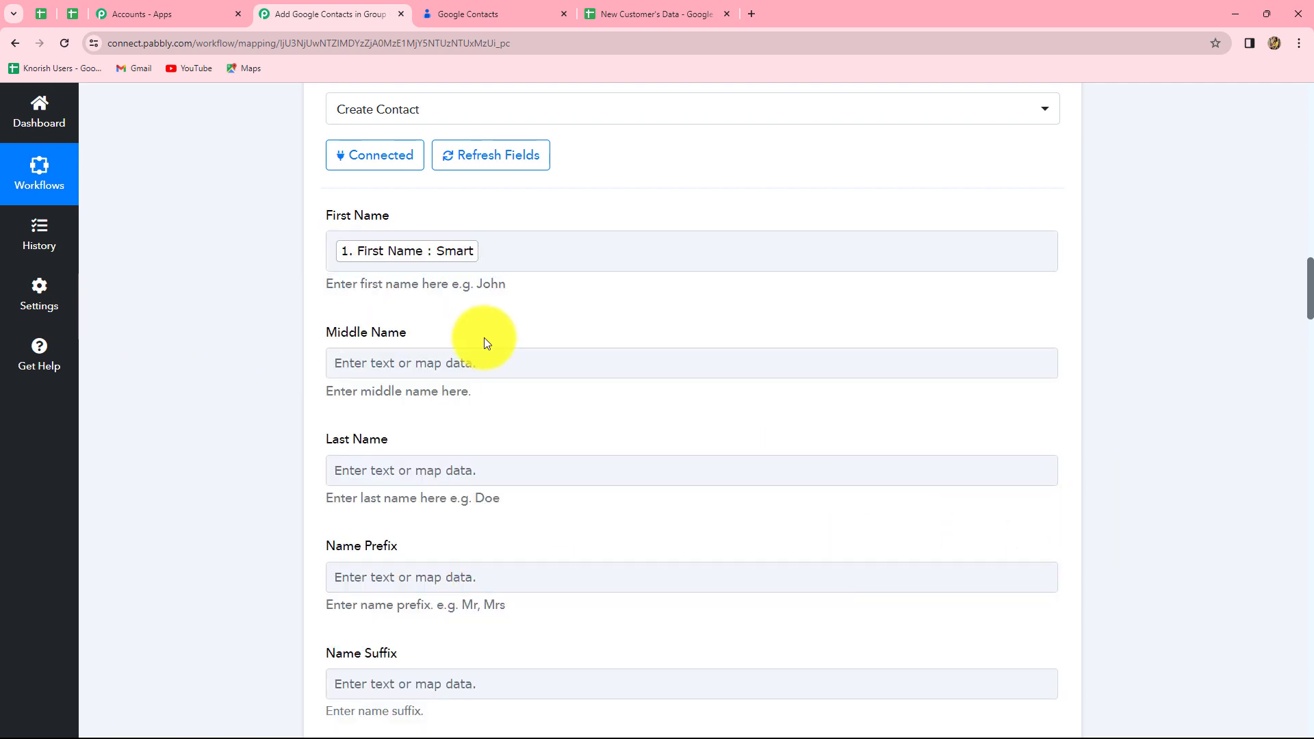
{"action": "scroll", "coordinate": [483, 338], "scroll_direction": "down", "scroll_amount": 2}
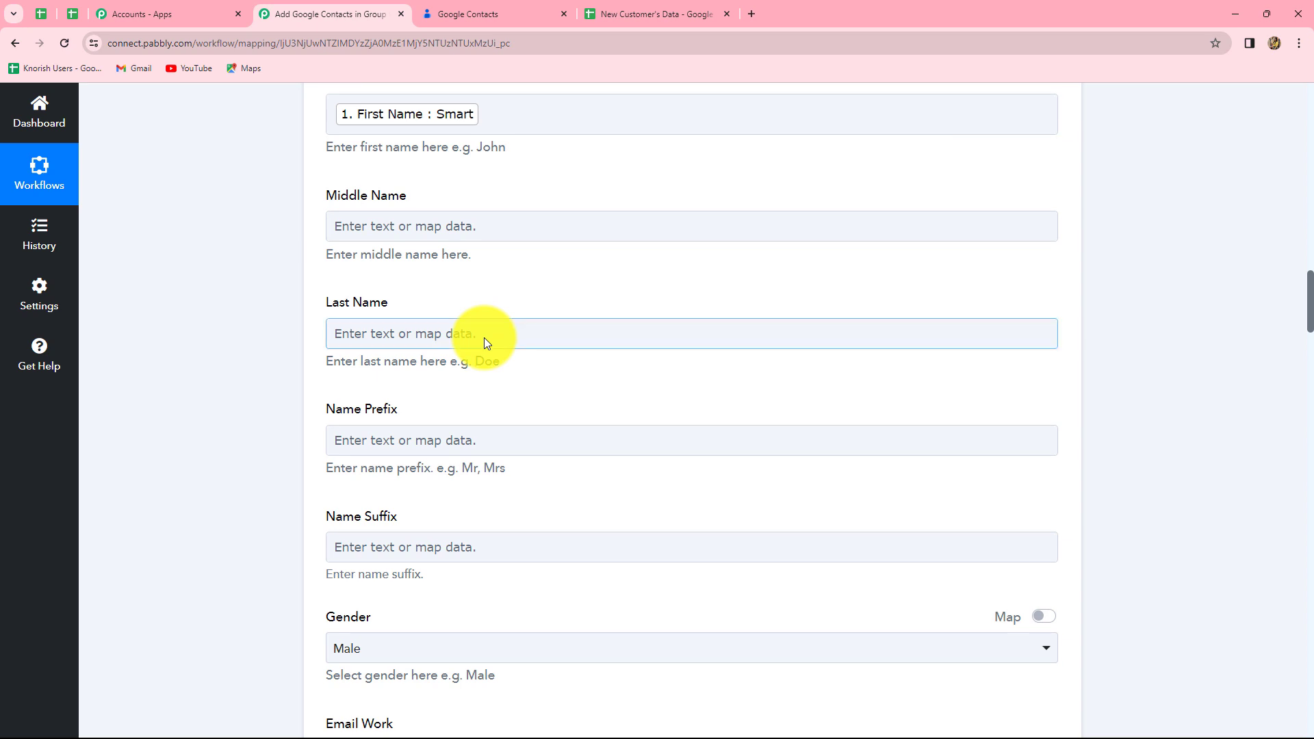
{"action": "scroll", "coordinate": [486, 338], "scroll_direction": "up", "scroll_amount": 2}
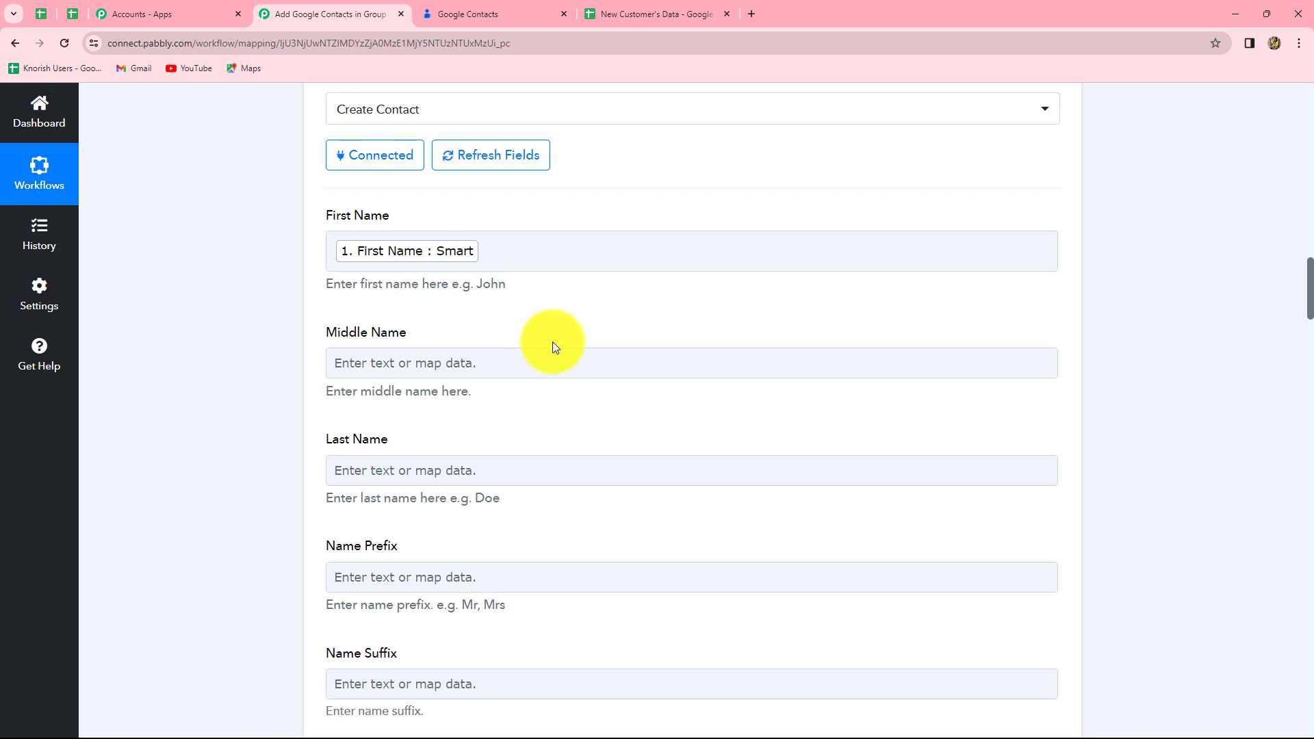
{"action": "scroll", "coordinate": [553, 342], "scroll_direction": "down", "scroll_amount": 3}
{"action": "scroll", "coordinate": [504, 295], "scroll_direction": "down", "scroll_amount": 1}
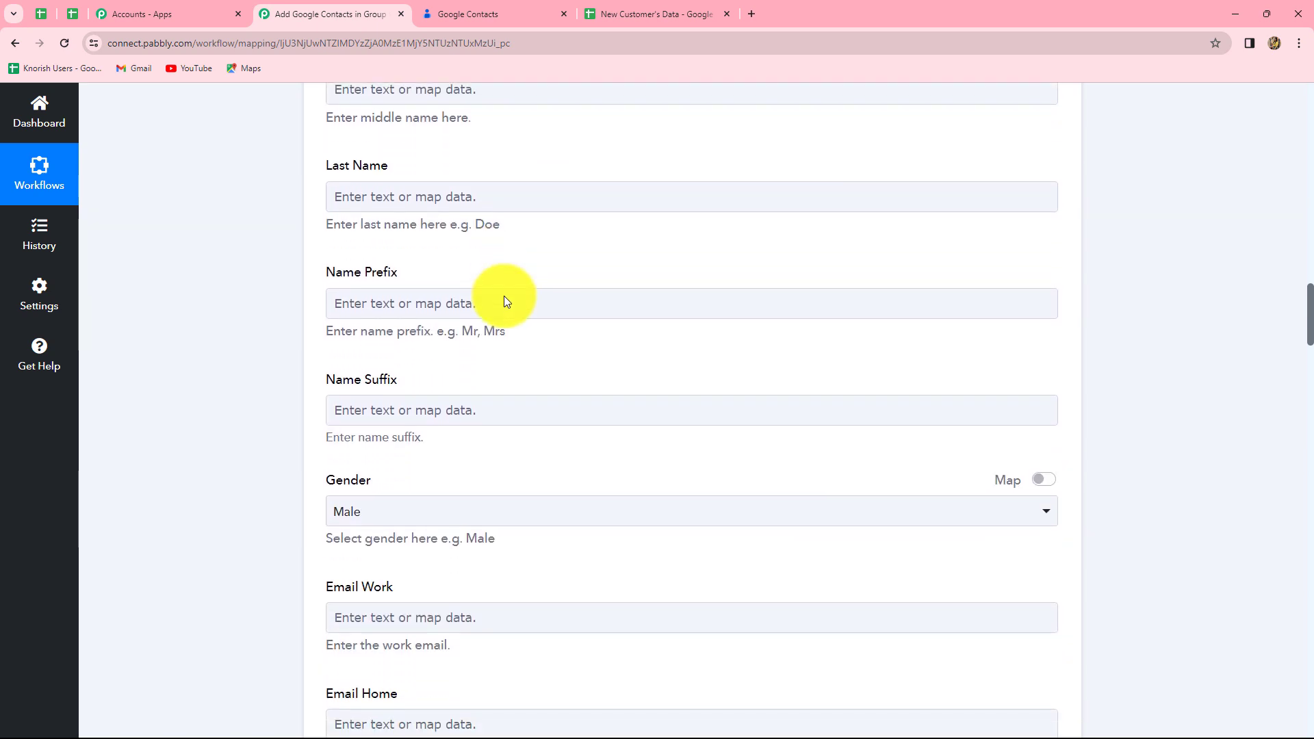
Step: Map Last Name from the sheet's Last Name and set Gender to Unspecified
{"action": "left_click", "coordinate": [469, 196]}
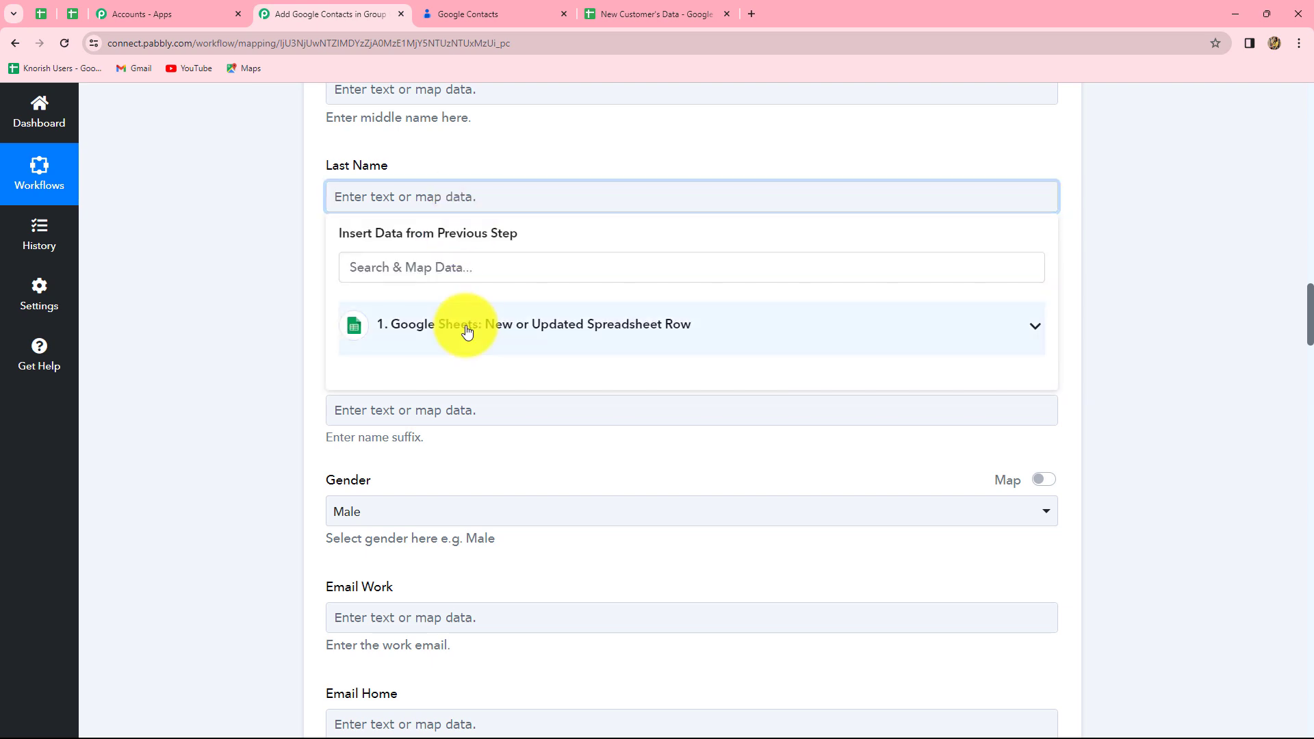
{"action": "left_click", "coordinate": [467, 325]}
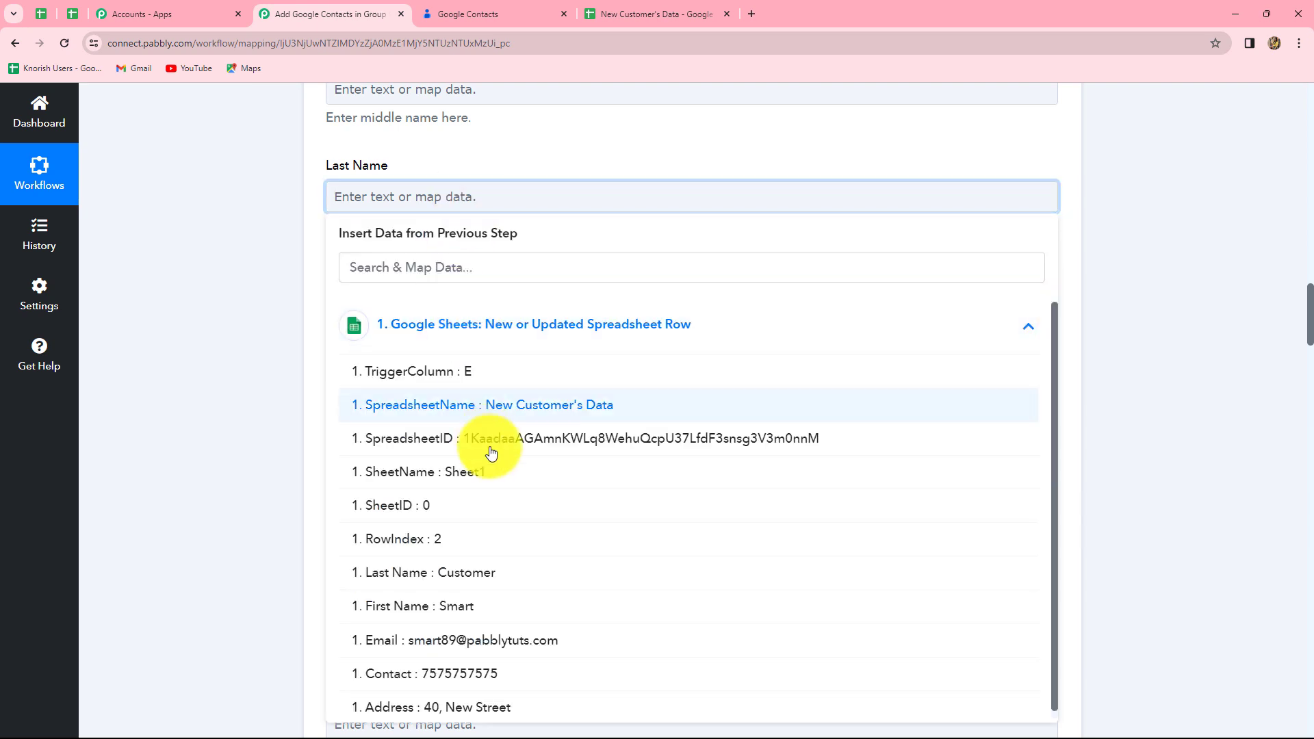
{"action": "left_click", "coordinate": [497, 579]}
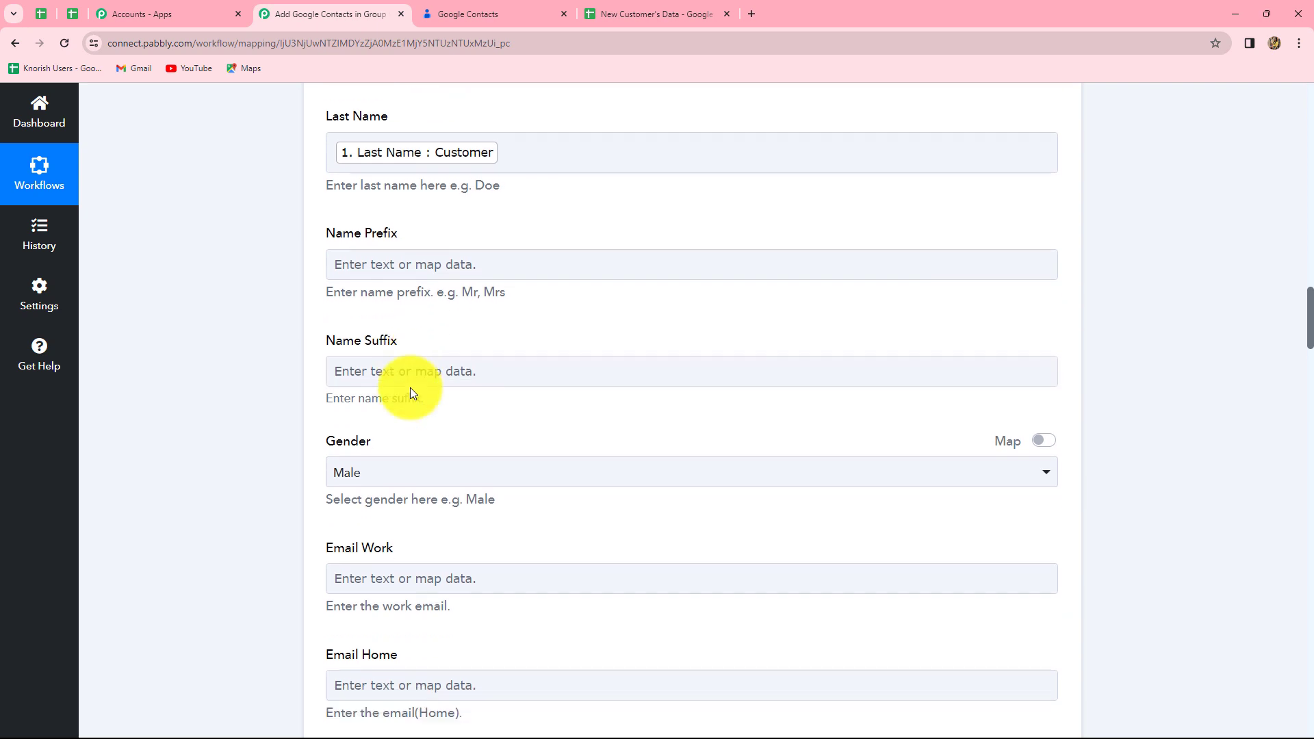
{"action": "scroll", "coordinate": [412, 392], "scroll_direction": "down", "scroll_amount": 6}
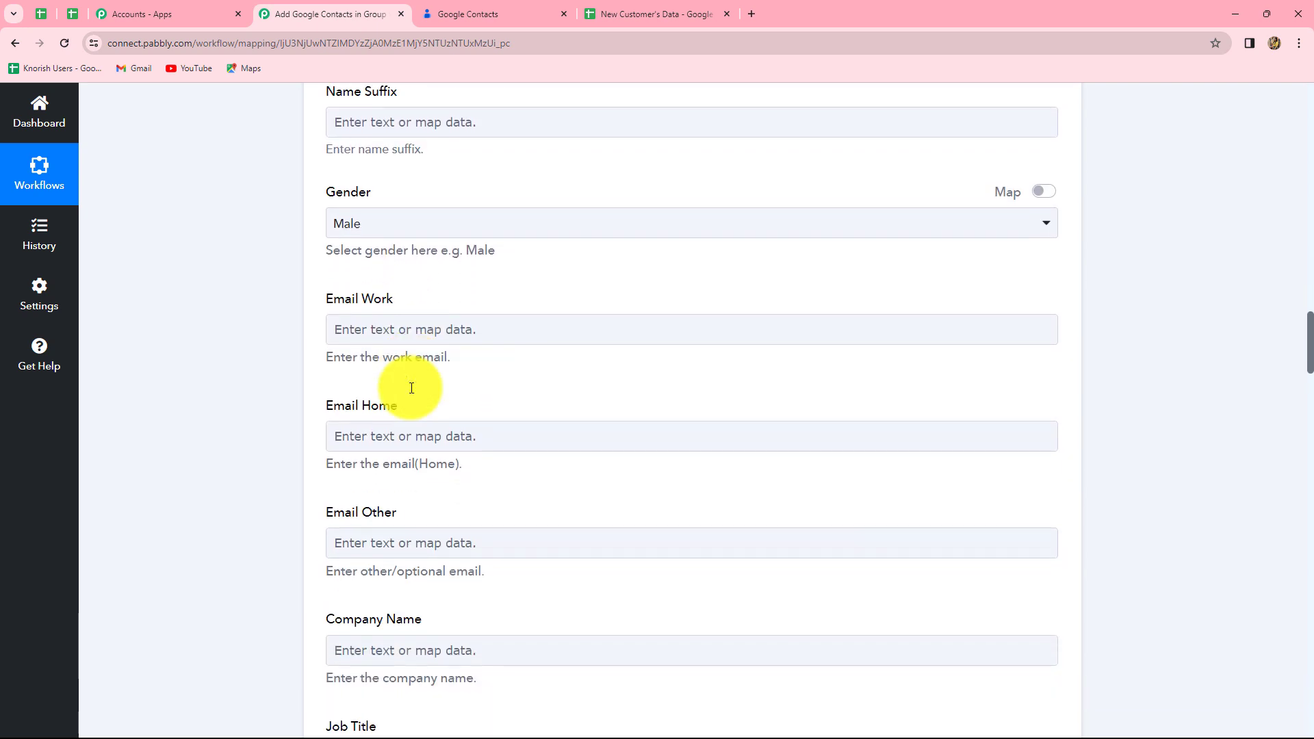
{"action": "scroll", "coordinate": [412, 392], "scroll_direction": "up", "scroll_amount": 2}
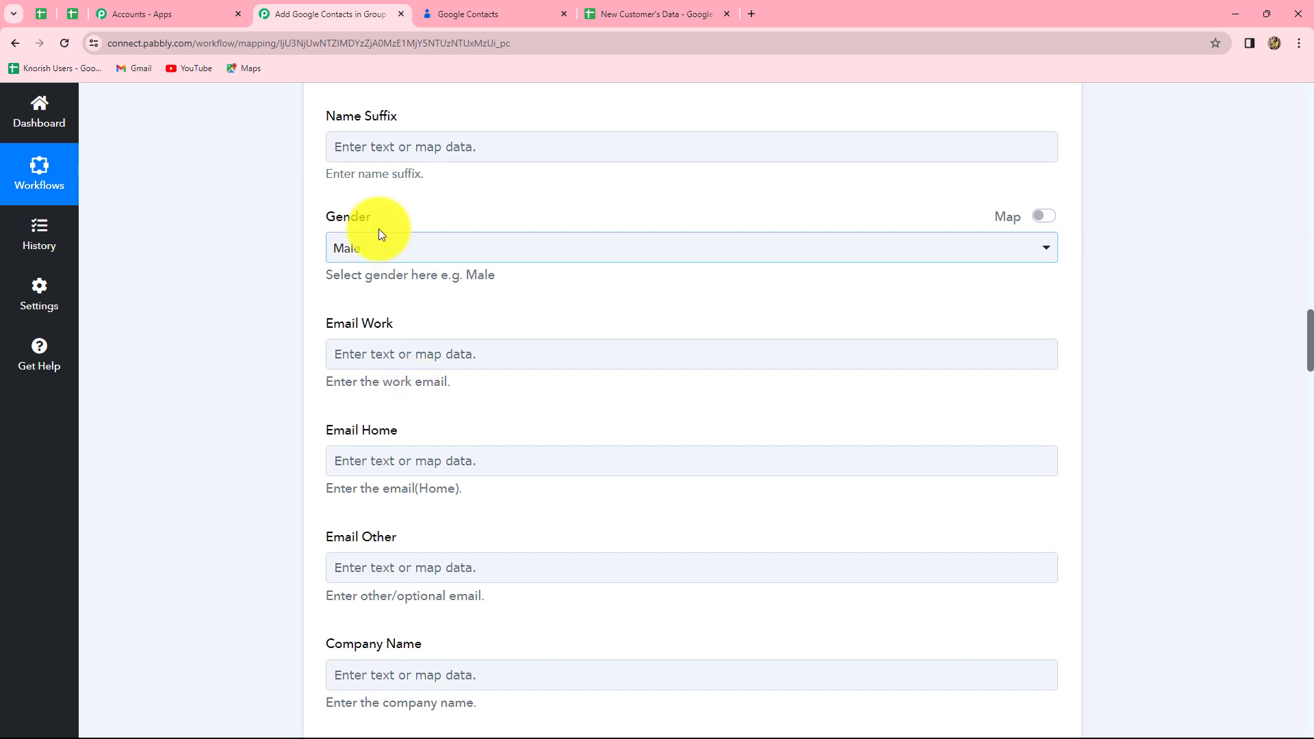
{"action": "left_click", "coordinate": [371, 247]}
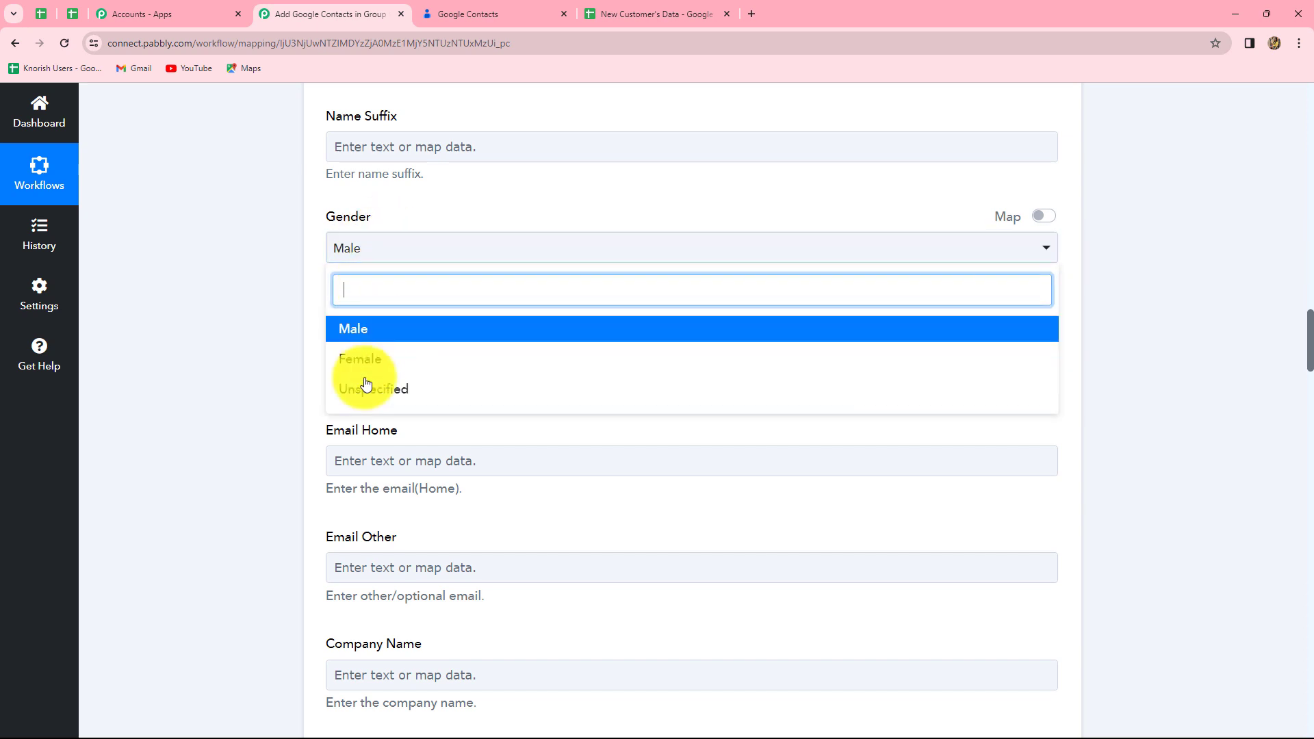
{"action": "left_click", "coordinate": [362, 390]}
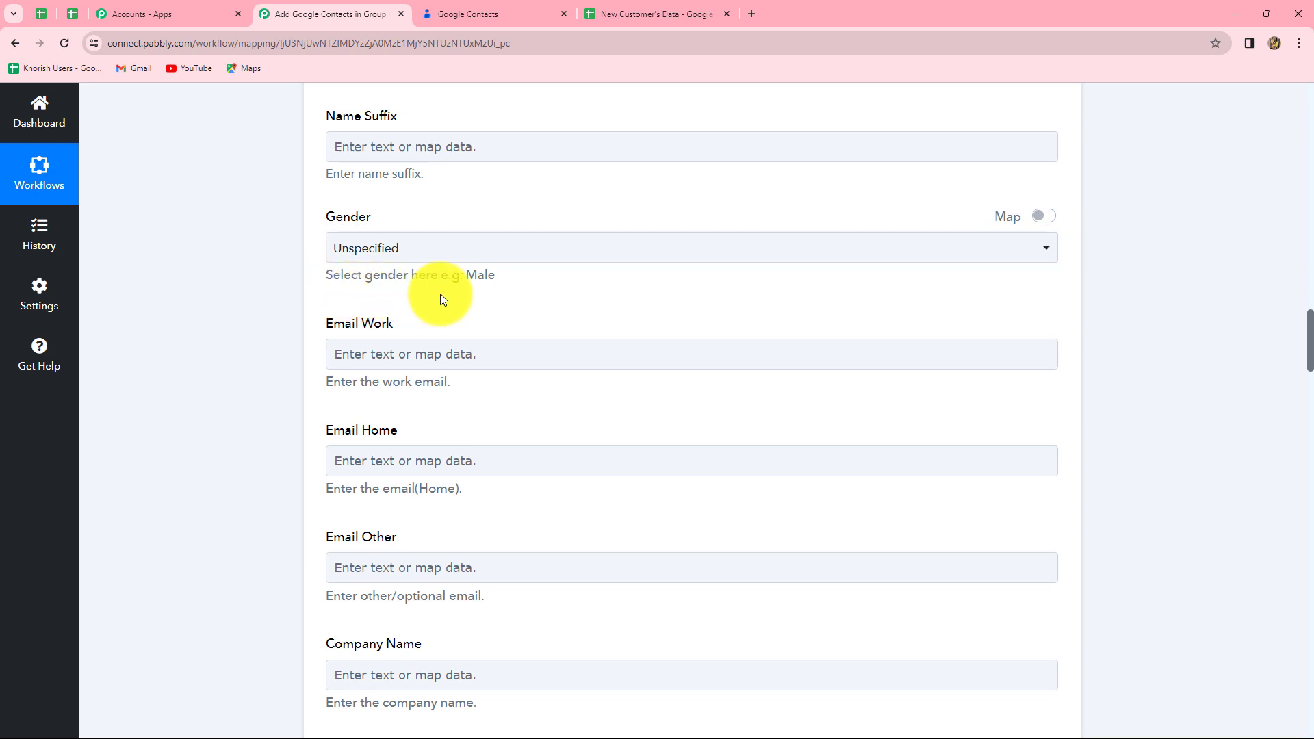
Step: Map Email Work to the sheet's Email column
{"action": "scroll", "coordinate": [458, 299], "scroll_direction": "down", "scroll_amount": 3}
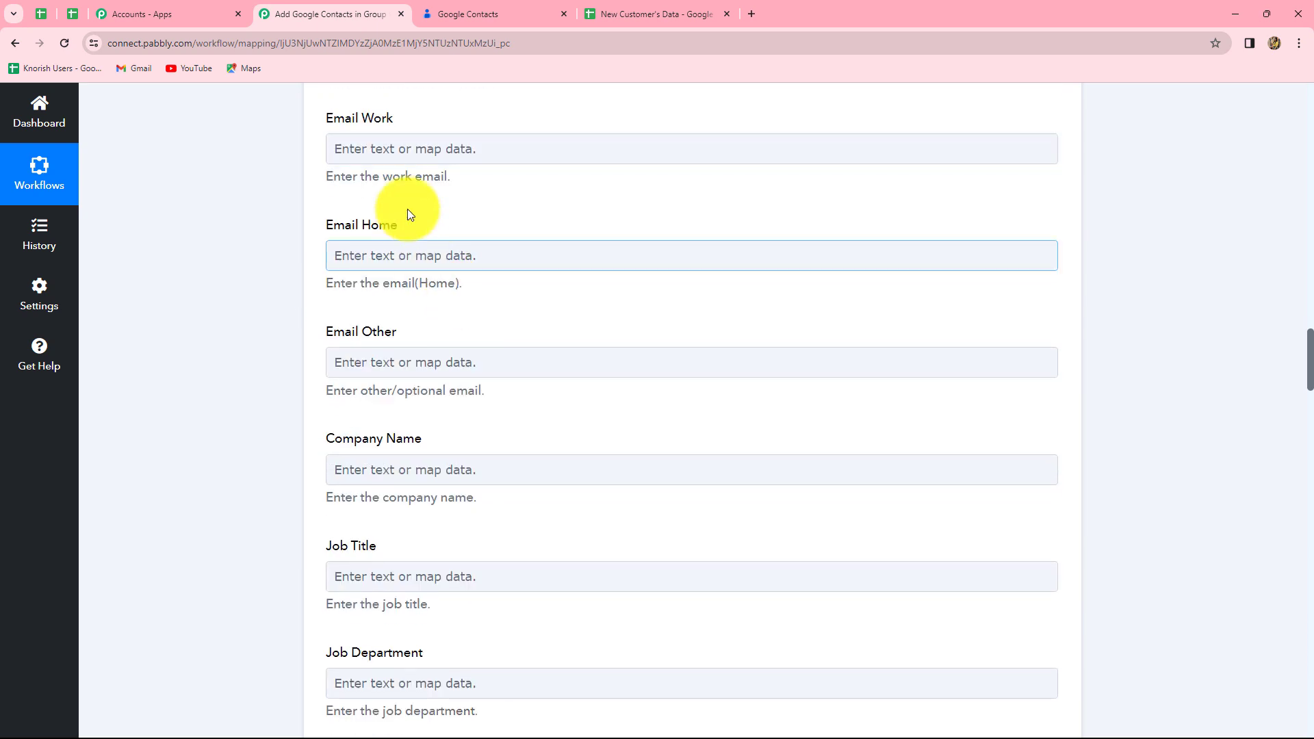
{"action": "left_click", "coordinate": [402, 153]}
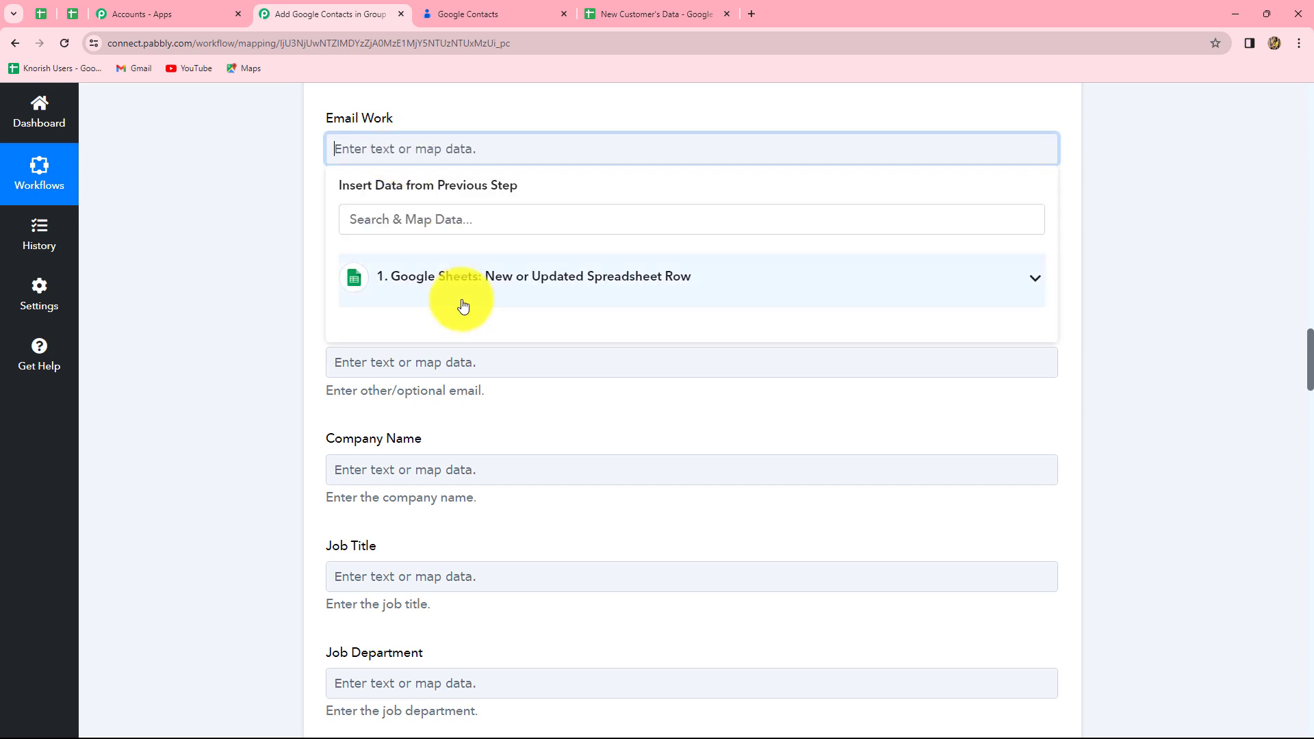
{"action": "left_click", "coordinate": [459, 291]}
{"action": "left_click", "coordinate": [479, 594]}
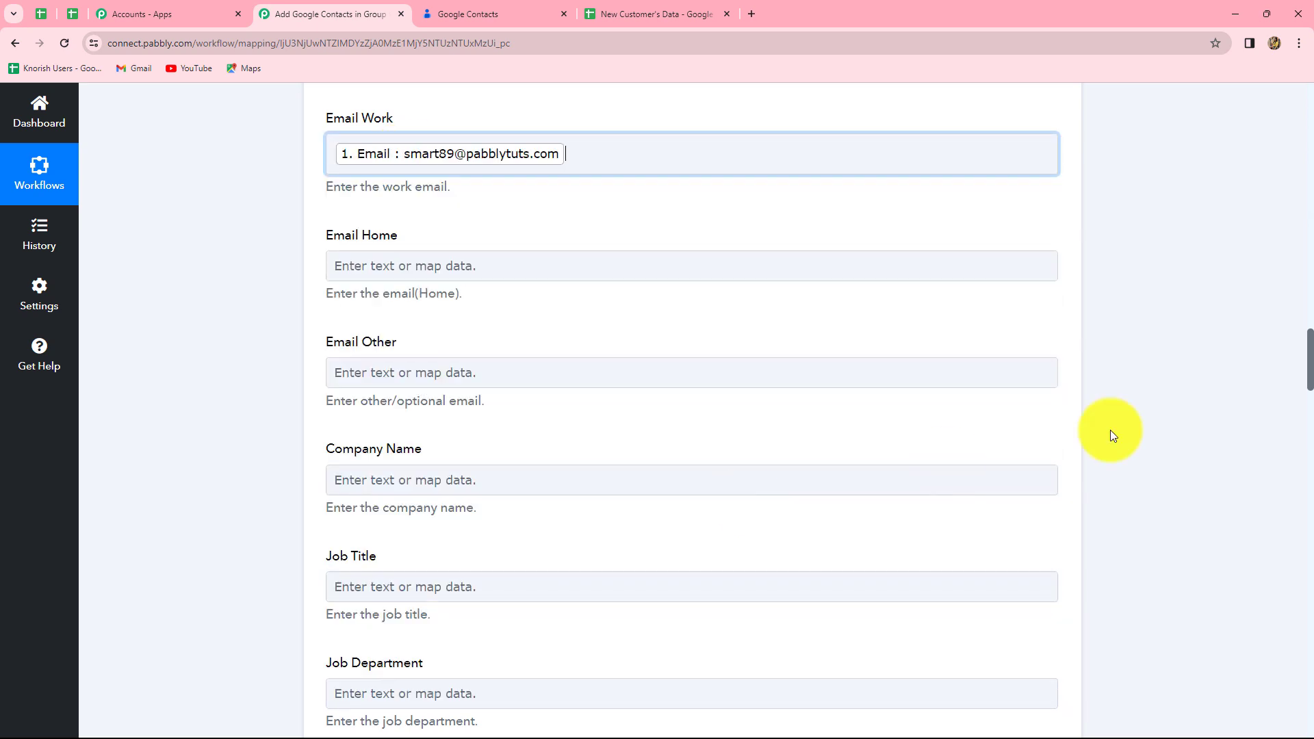
{"action": "scroll", "coordinate": [1226, 382], "scroll_direction": "up", "scroll_amount": 1}
{"action": "scroll", "coordinate": [433, 258], "scroll_direction": "down", "scroll_amount": 3}
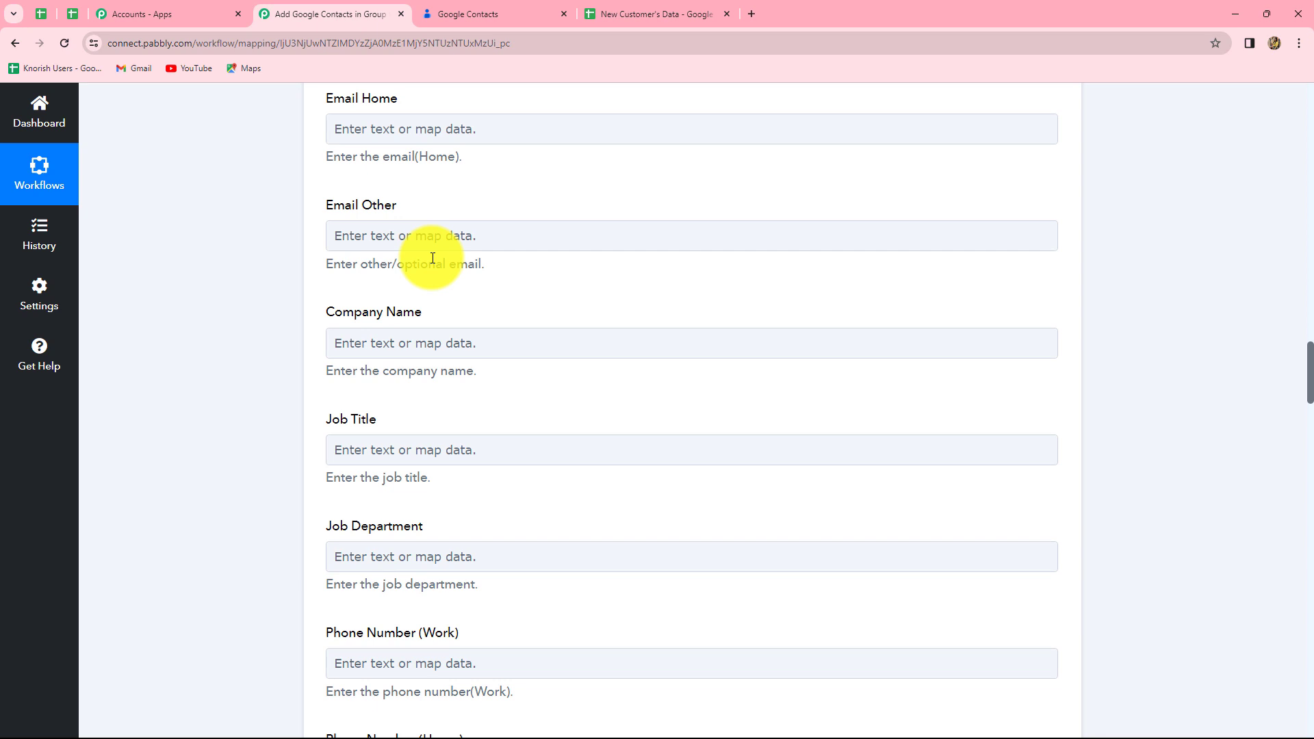
{"action": "left_click", "coordinate": [449, 132]}
{"action": "left_click", "coordinate": [499, 235]}
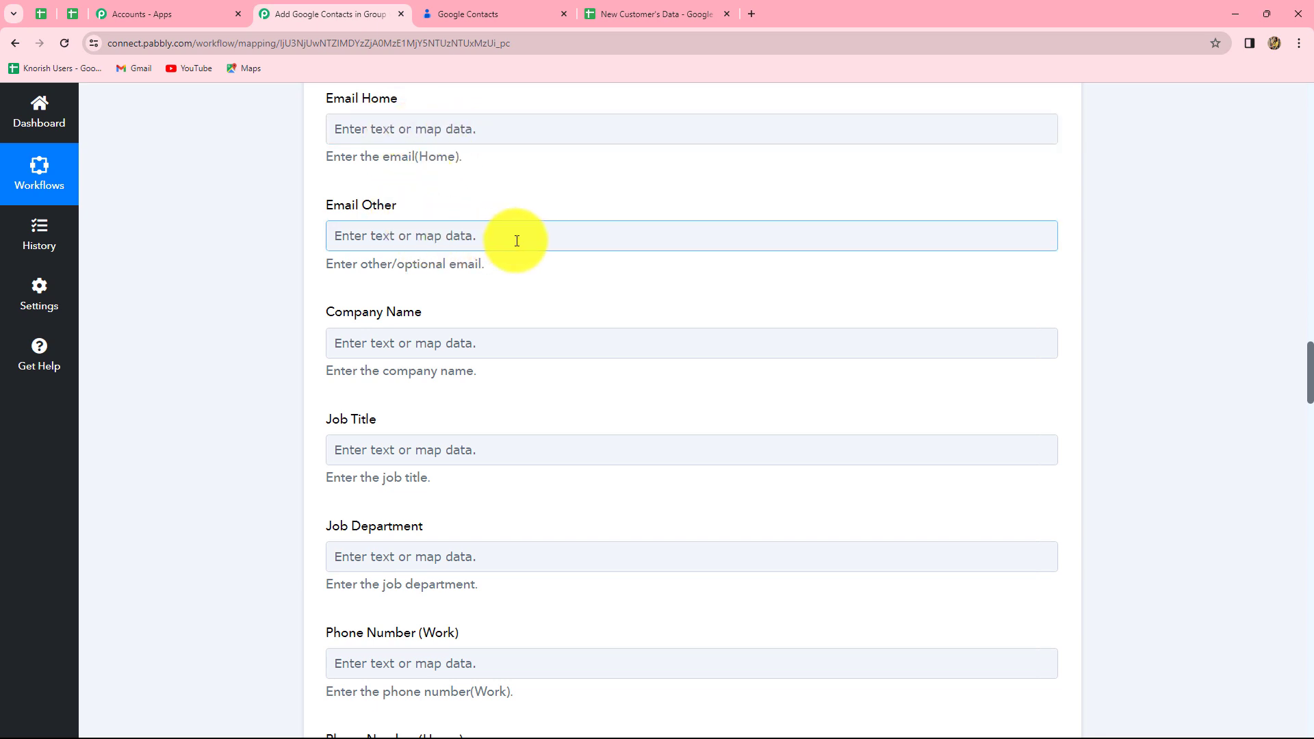
{"action": "scroll", "coordinate": [516, 241], "scroll_direction": "down", "scroll_amount": 3}
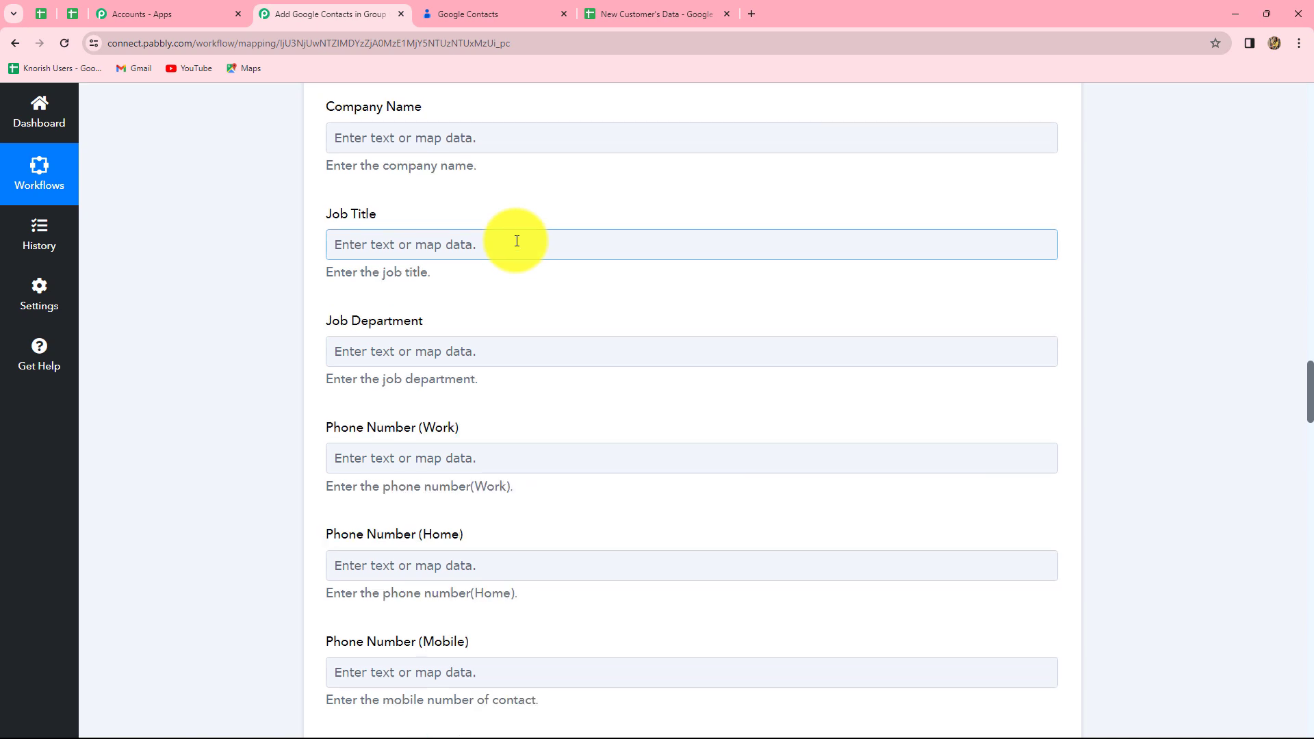
{"action": "scroll", "coordinate": [517, 240], "scroll_direction": "down", "scroll_amount": 5}
{"action": "scroll", "coordinate": [517, 241], "scroll_direction": "up", "scroll_amount": 1}
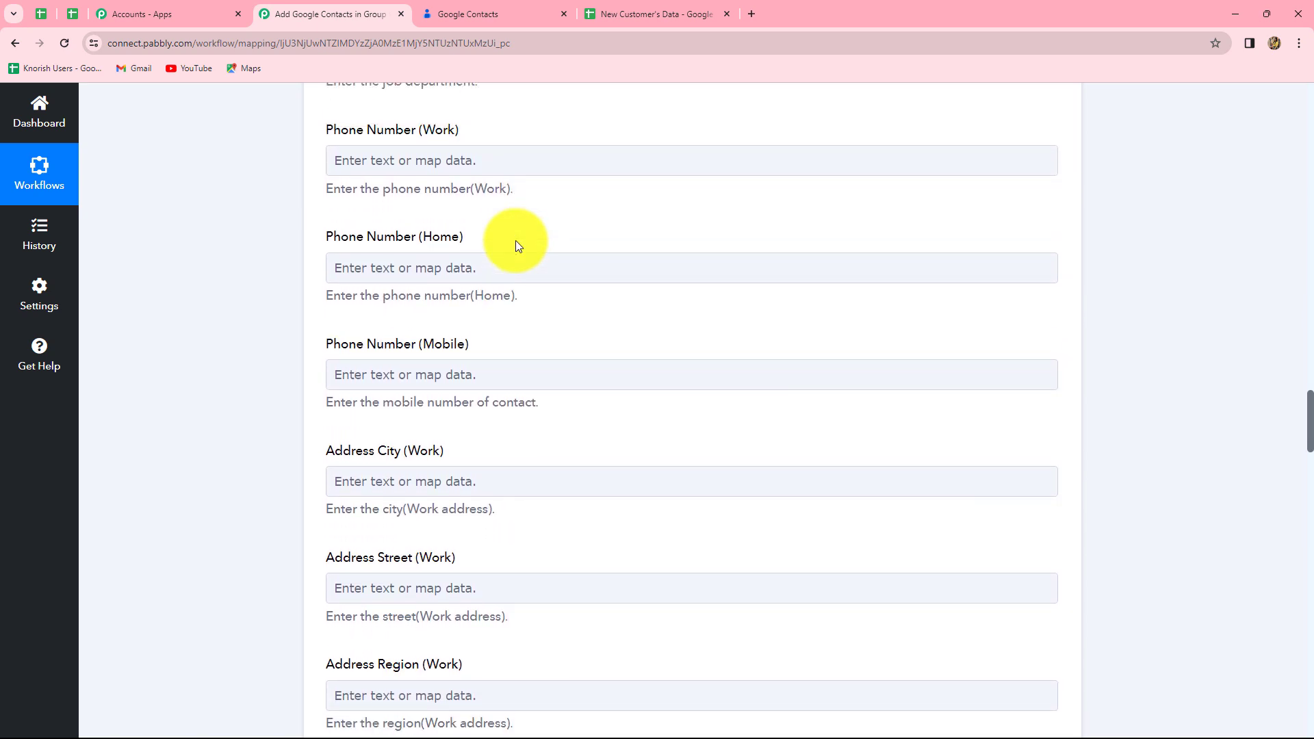
Step: Map Phone Number (Work) to the sheet's Contact and Address Street (Work) to Address
{"action": "left_click", "coordinate": [484, 183]}
{"action": "left_click", "coordinate": [476, 313]}
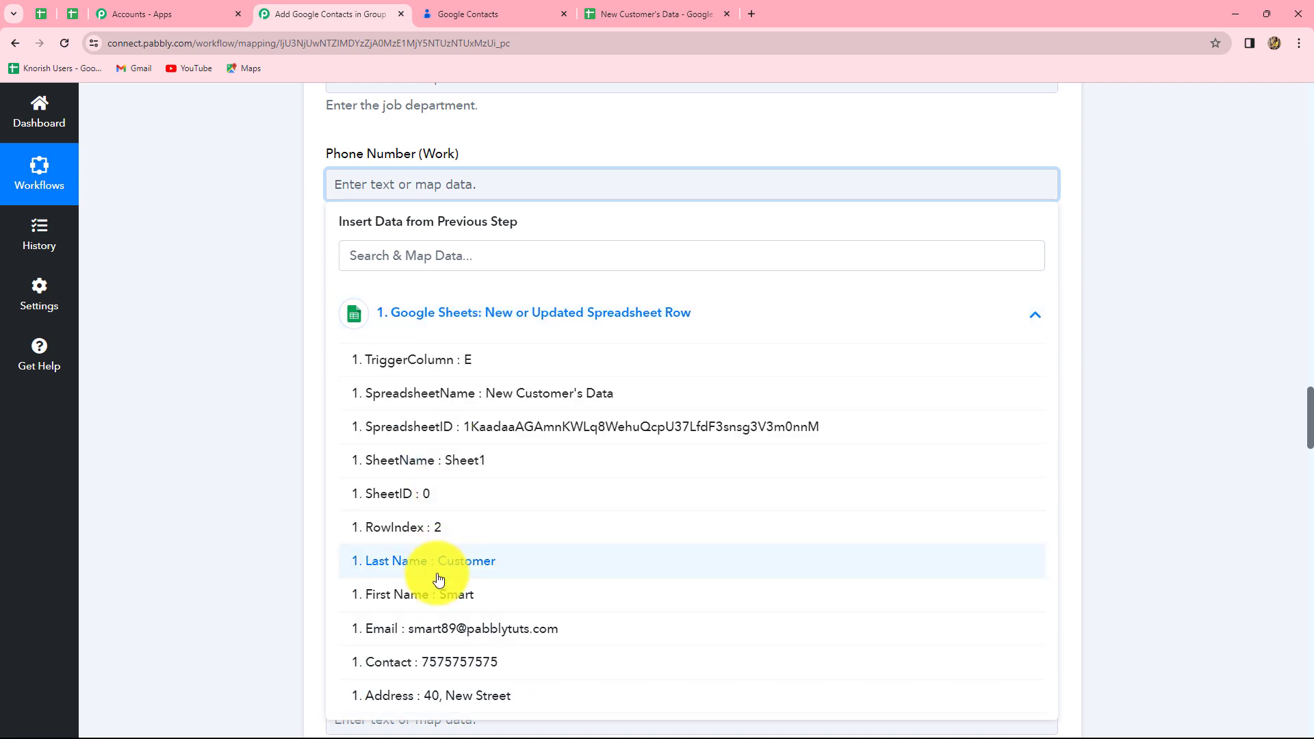
{"action": "left_click", "coordinate": [445, 667]}
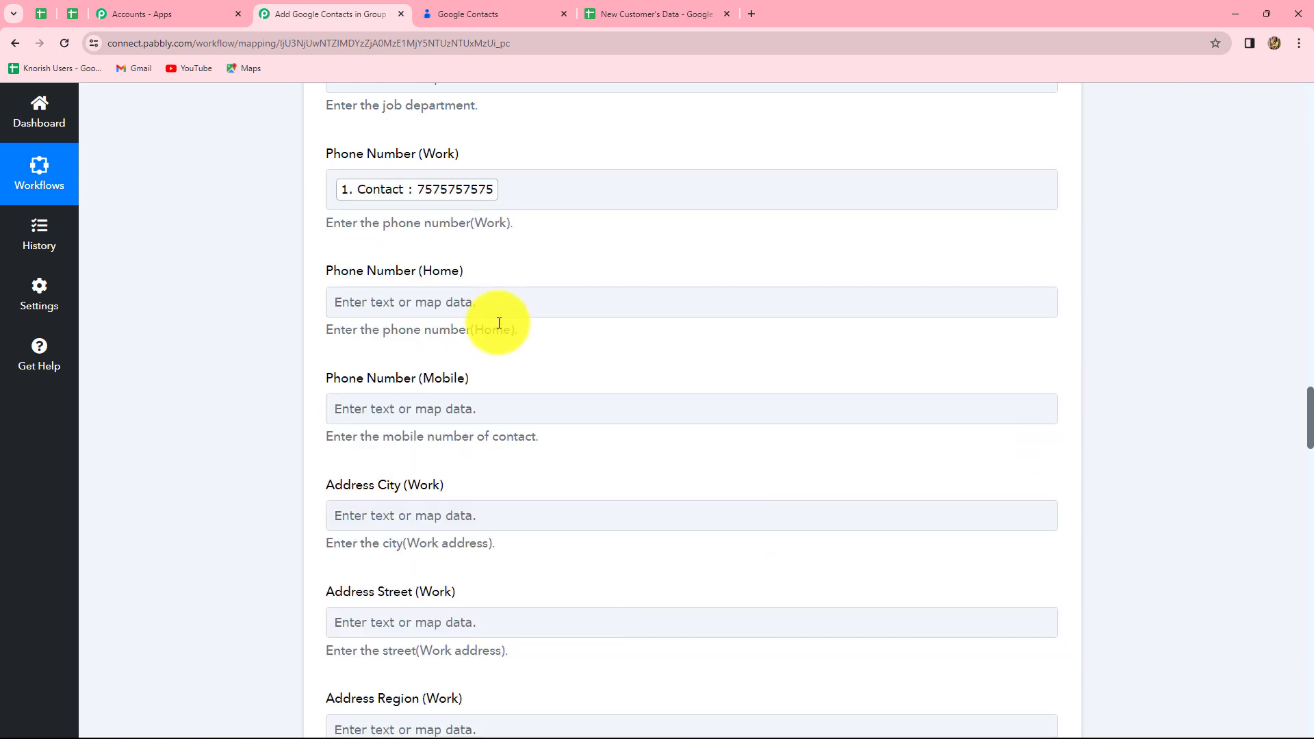
{"action": "scroll", "coordinate": [499, 323], "scroll_direction": "down", "scroll_amount": 4}
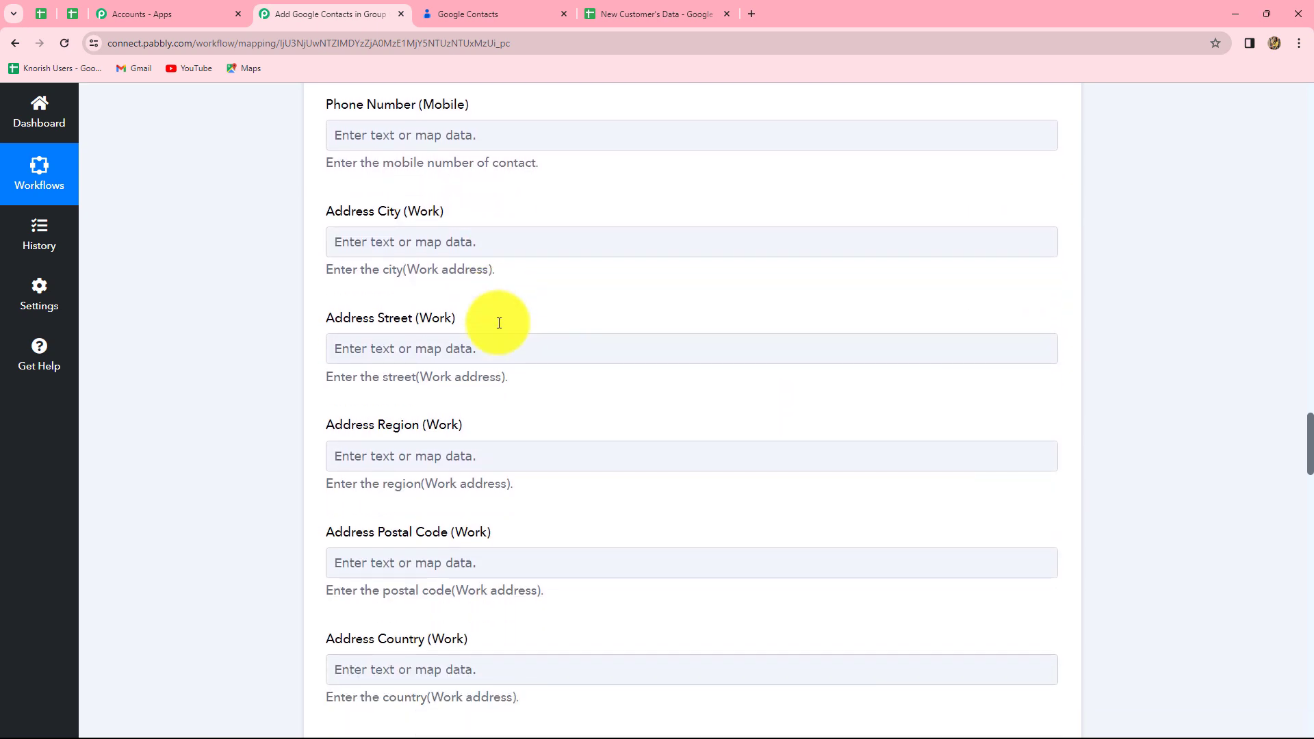
{"action": "scroll", "coordinate": [499, 323], "scroll_direction": "down", "scroll_amount": 2}
{"action": "left_click", "coordinate": [385, 214]}
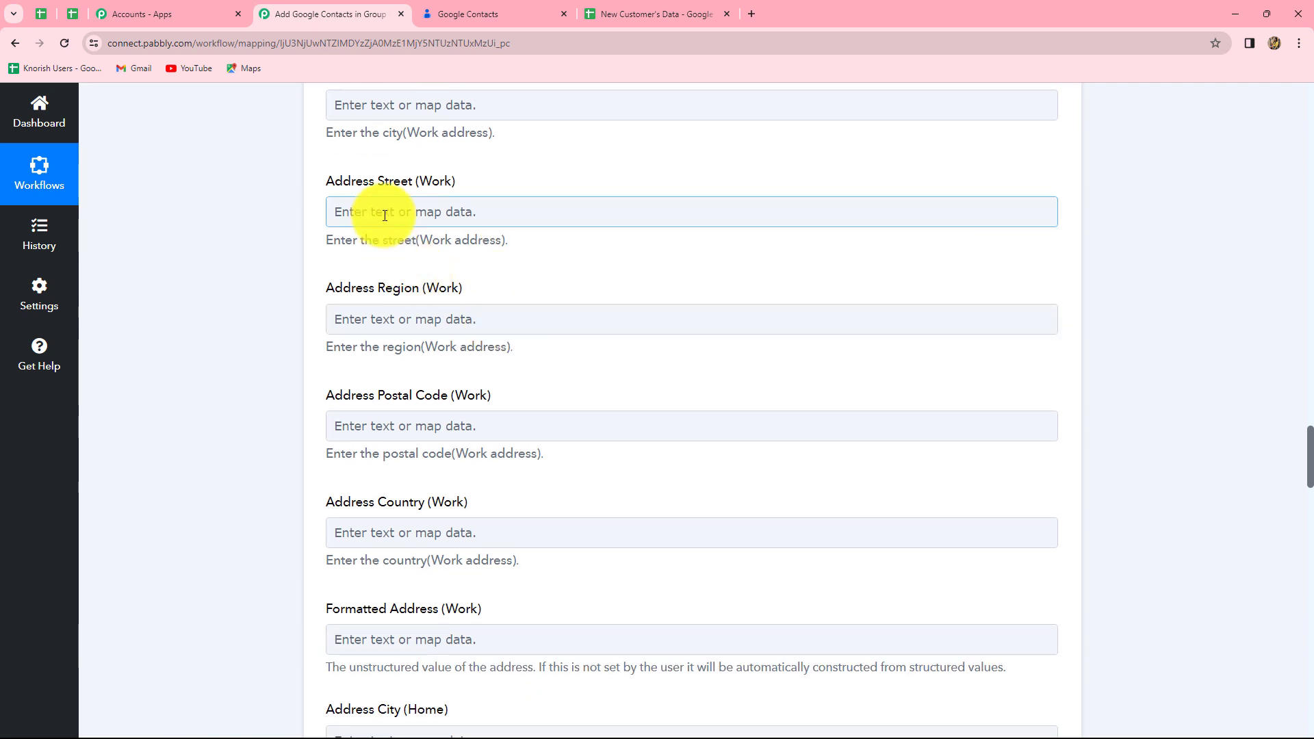
{"action": "left_click", "coordinate": [479, 340]}
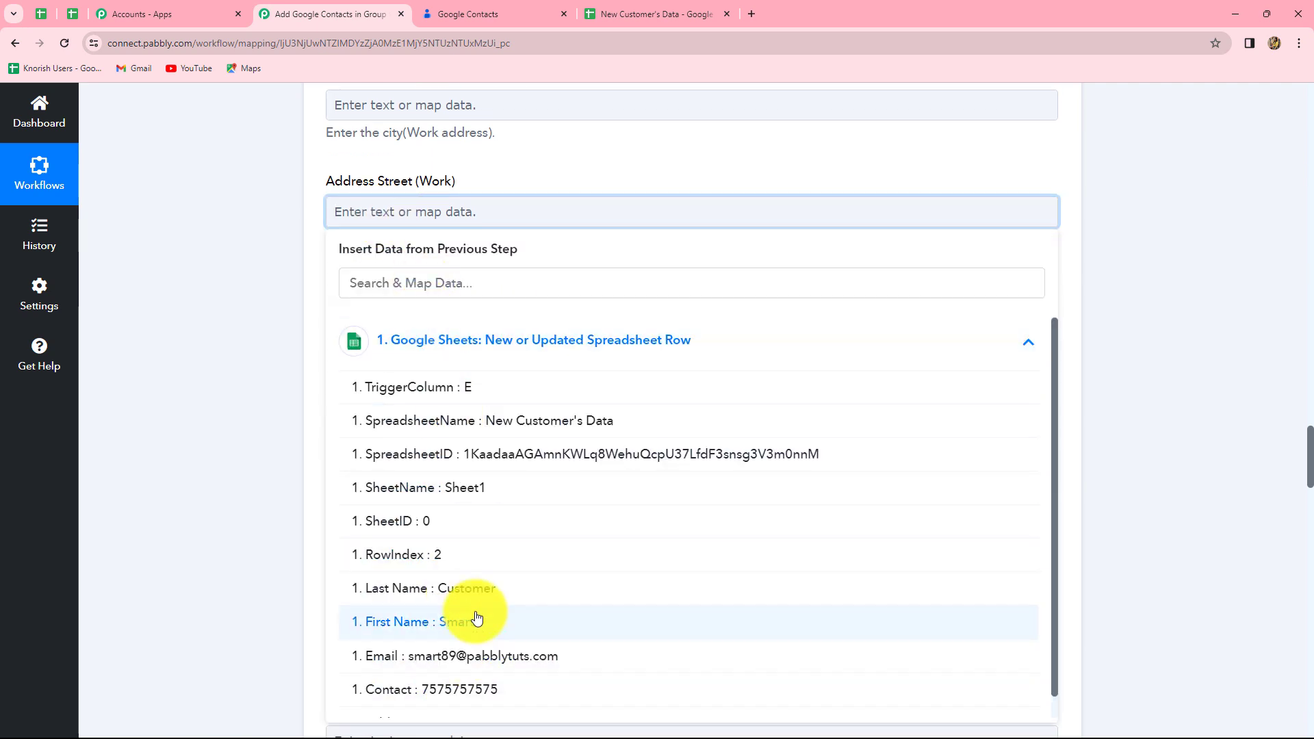
{"action": "scroll", "coordinate": [449, 684], "scroll_direction": "down", "scroll_amount": 1}
{"action": "left_click", "coordinate": [454, 703]}
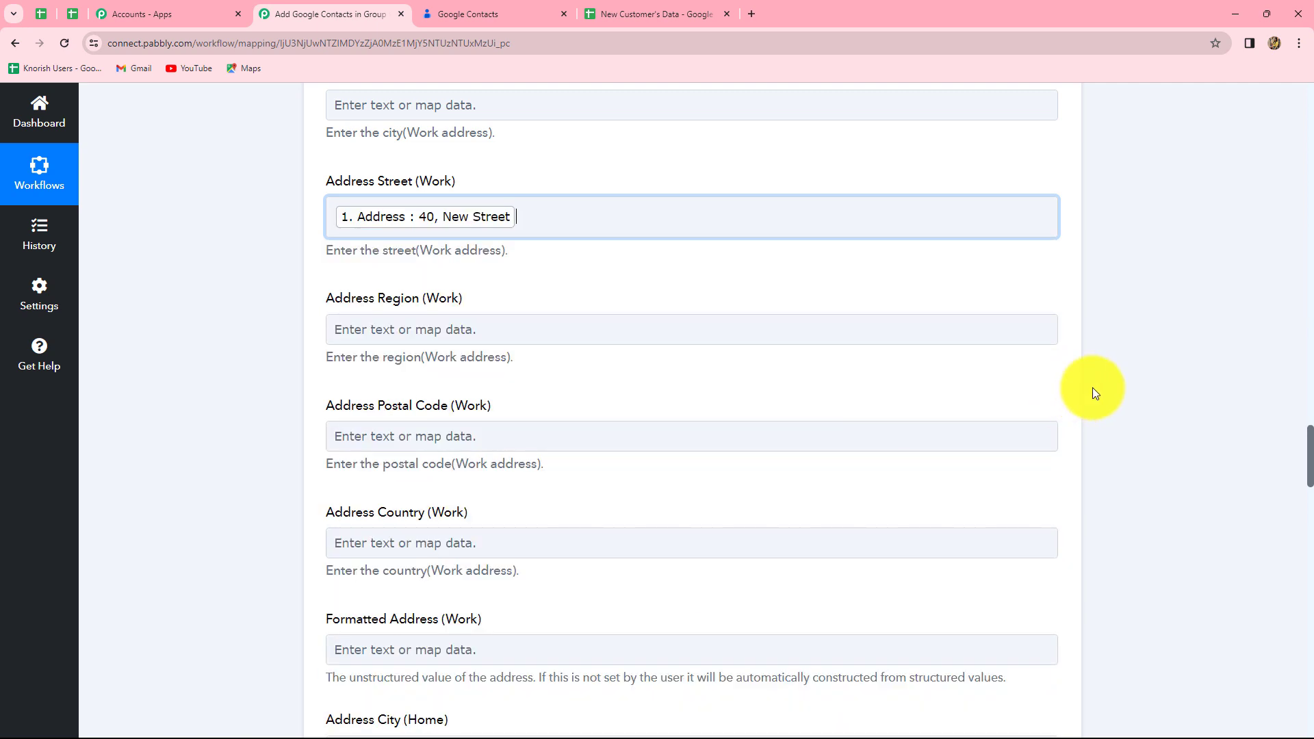
{"action": "scroll", "coordinate": [573, 355], "scroll_direction": "down", "scroll_amount": 20}
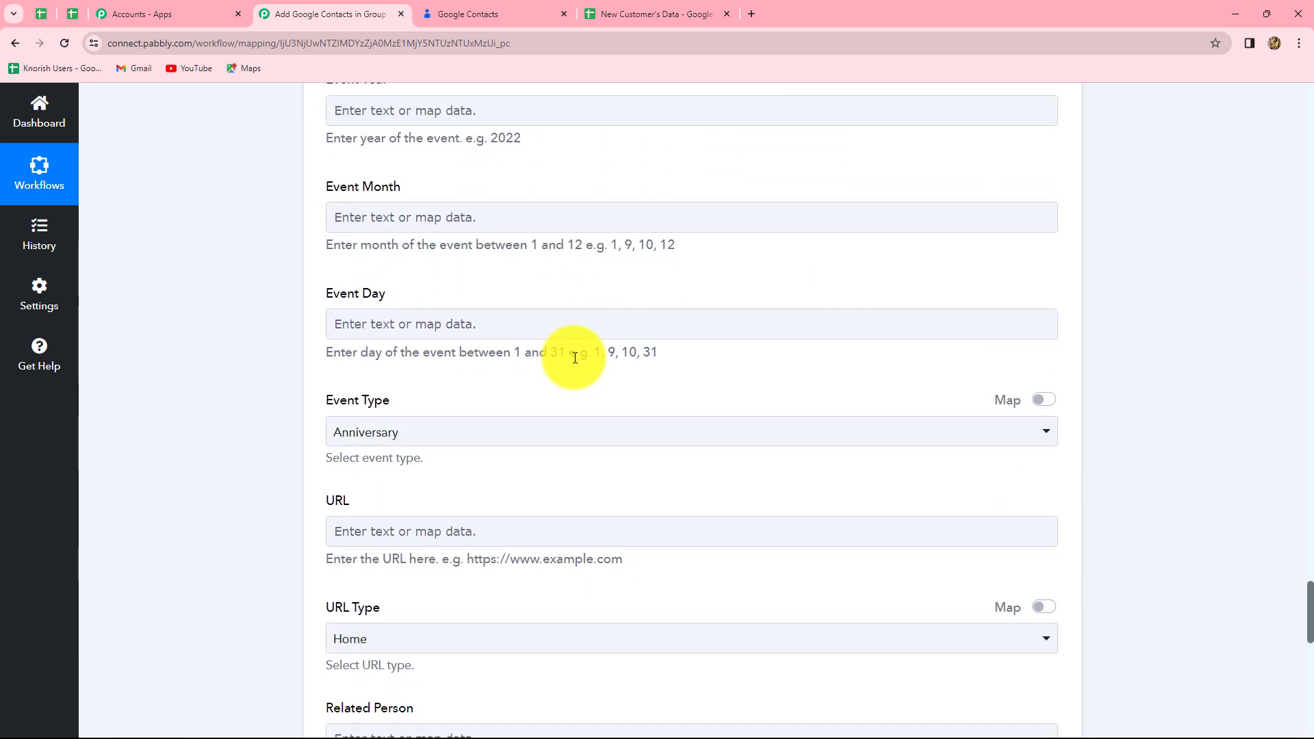
{"action": "scroll", "coordinate": [575, 357], "scroll_direction": "down", "scroll_amount": 12}
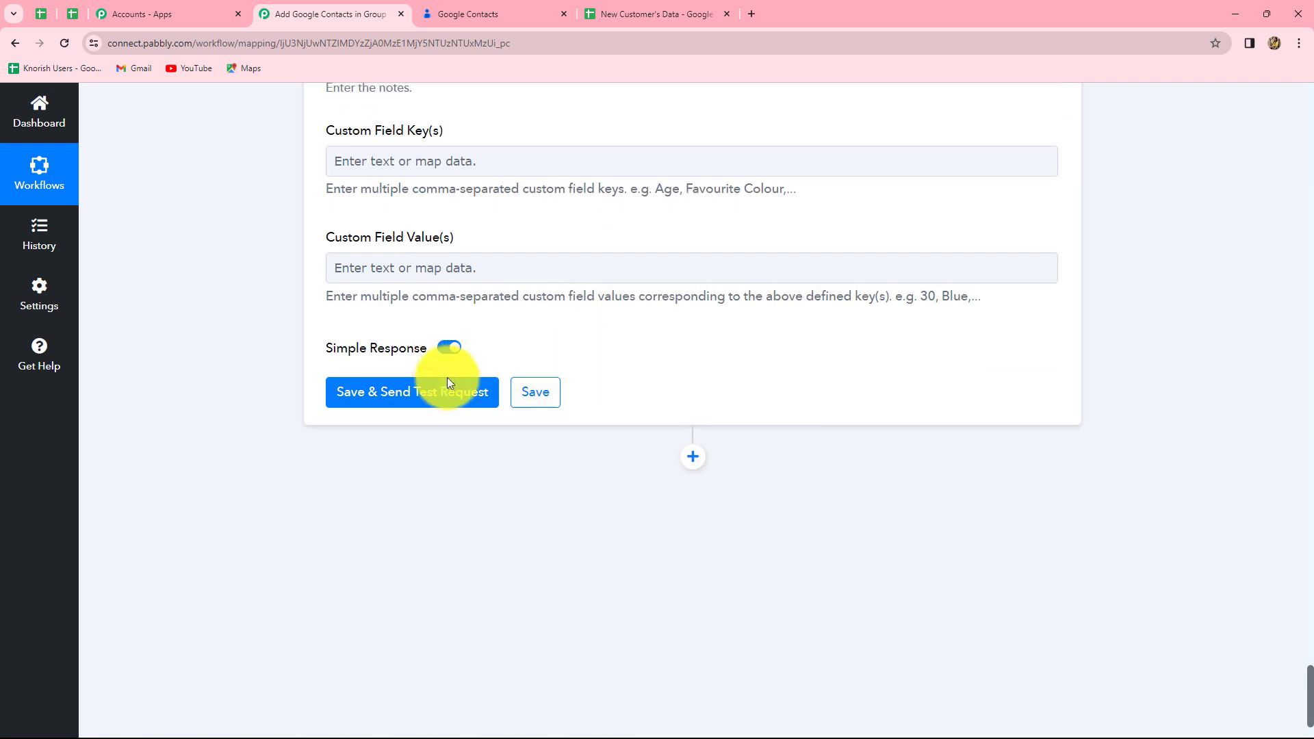
Step: Save and test the Create Contact step, then select the new contact's ResourceName
{"action": "left_click", "coordinate": [446, 385]}
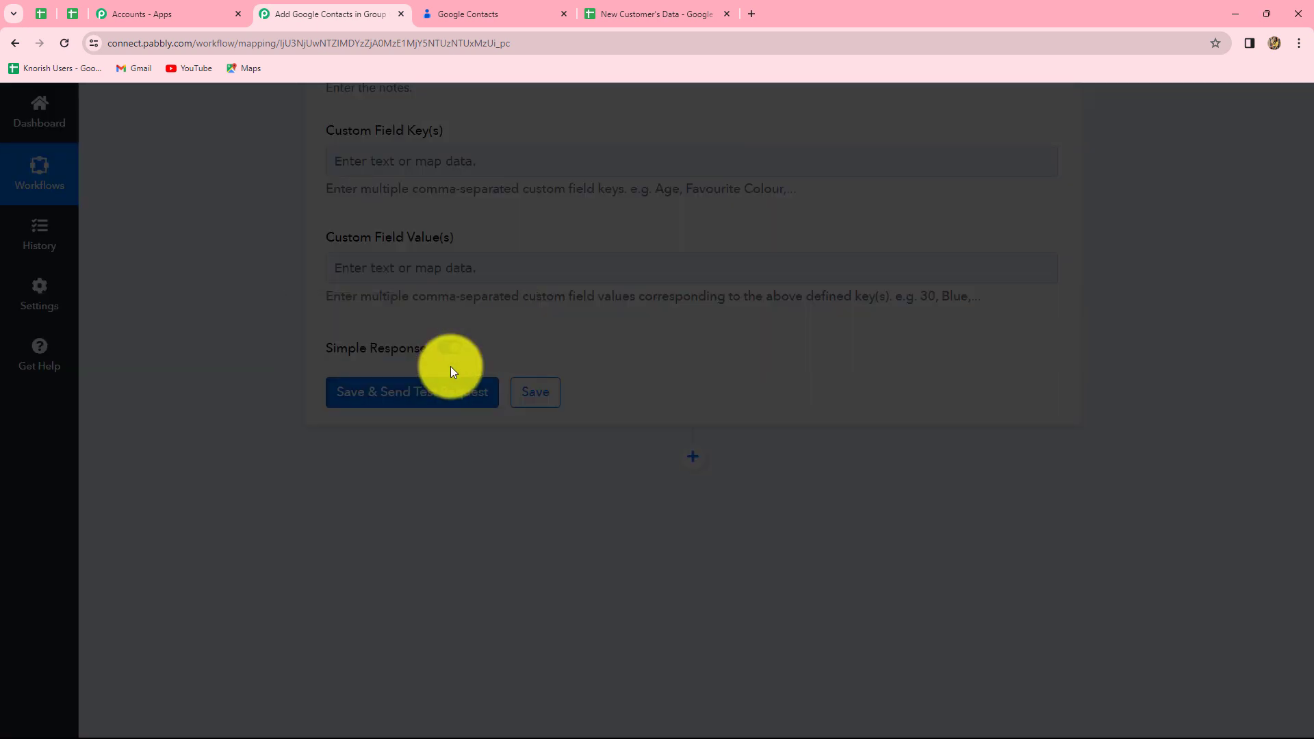
{"action": "scroll", "coordinate": [1250, 524], "scroll_direction": "down", "scroll_amount": 4}
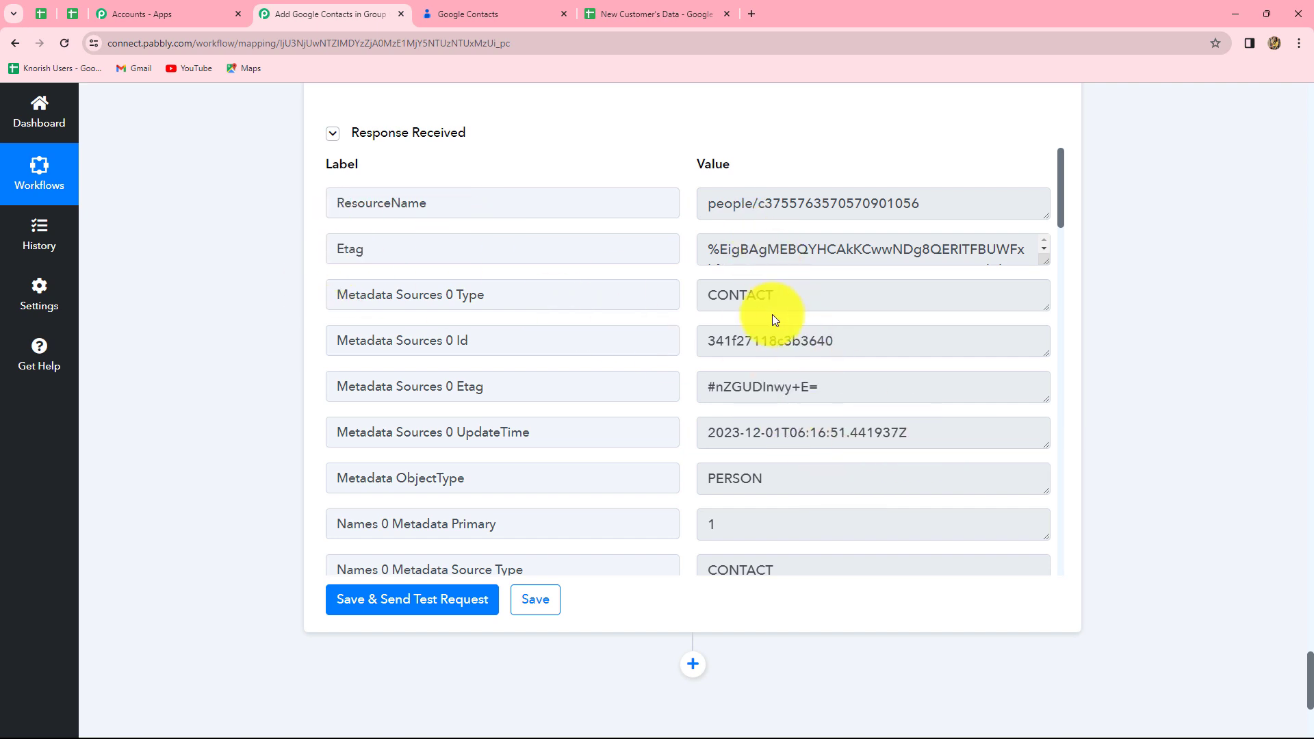
{"action": "scroll", "coordinate": [791, 378], "scroll_direction": "down", "scroll_amount": 9}
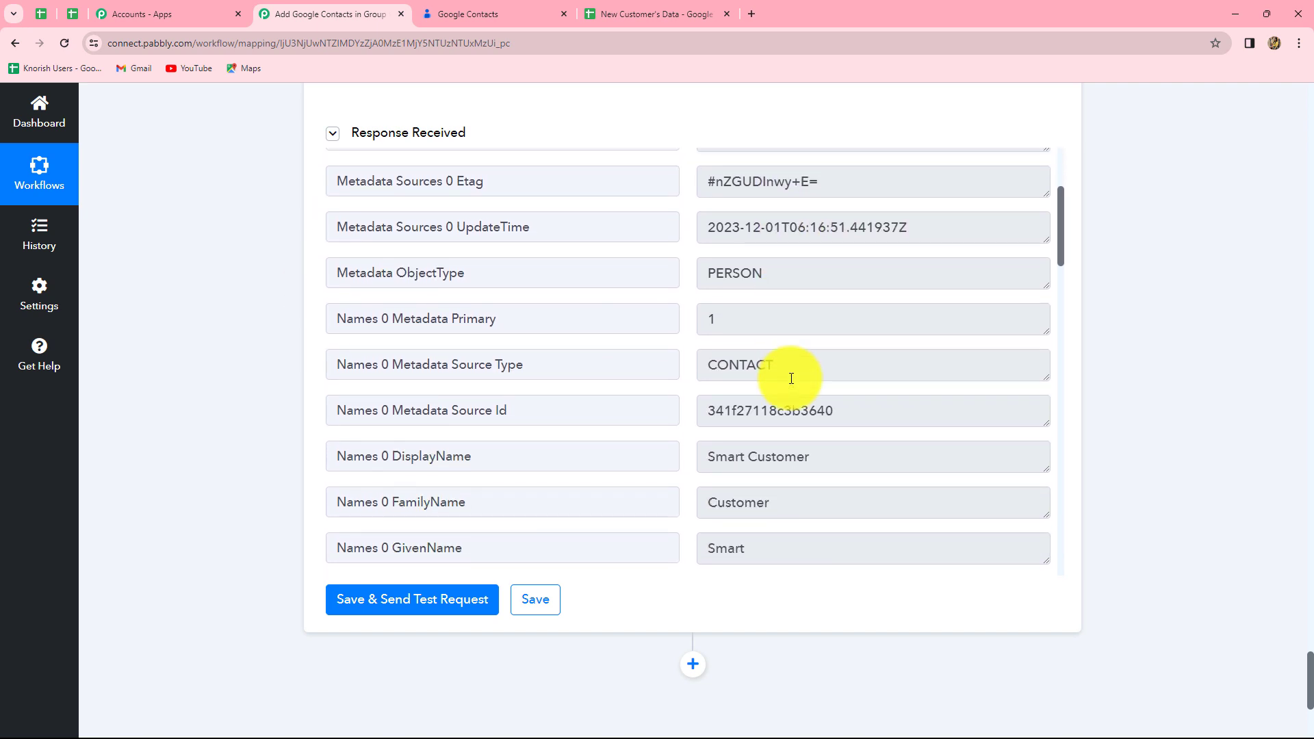
{"action": "scroll", "coordinate": [790, 378], "scroll_direction": "up", "scroll_amount": 9}
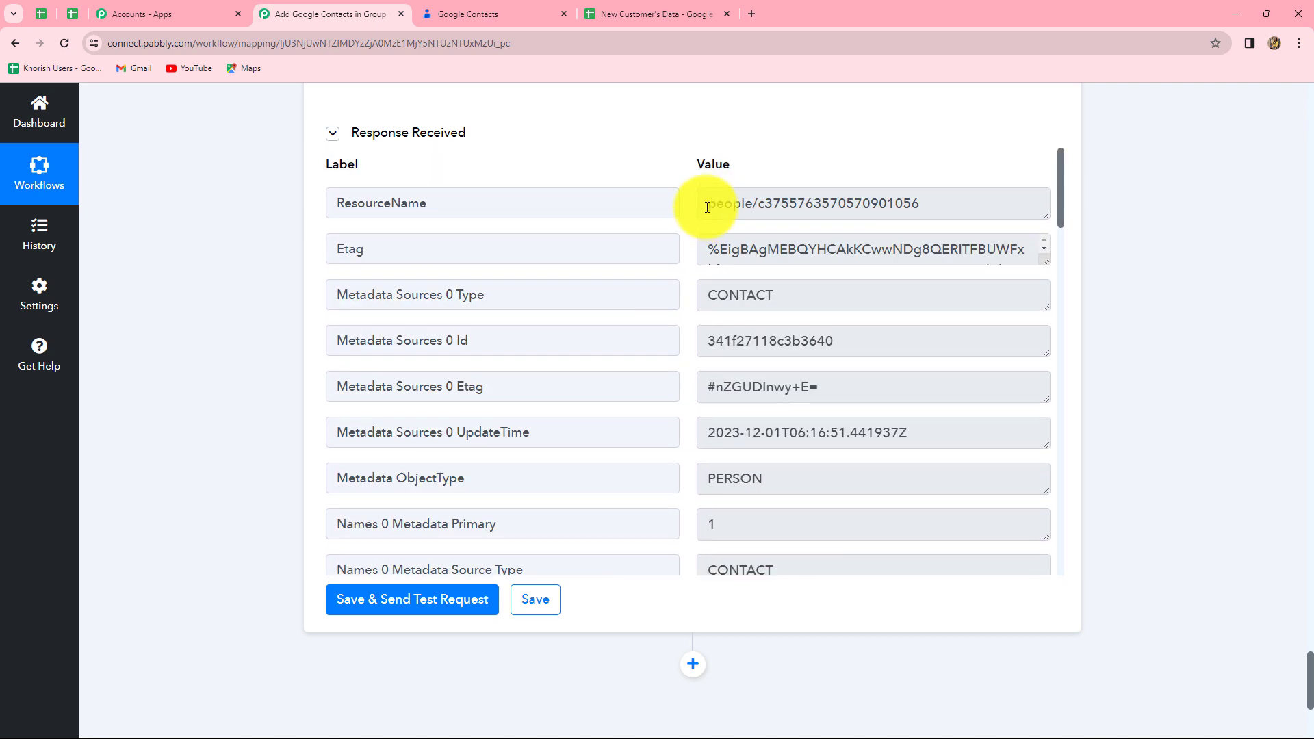
{"action": "left_click_drag", "start_coordinate": [706, 204], "coordinate": [941, 214]}
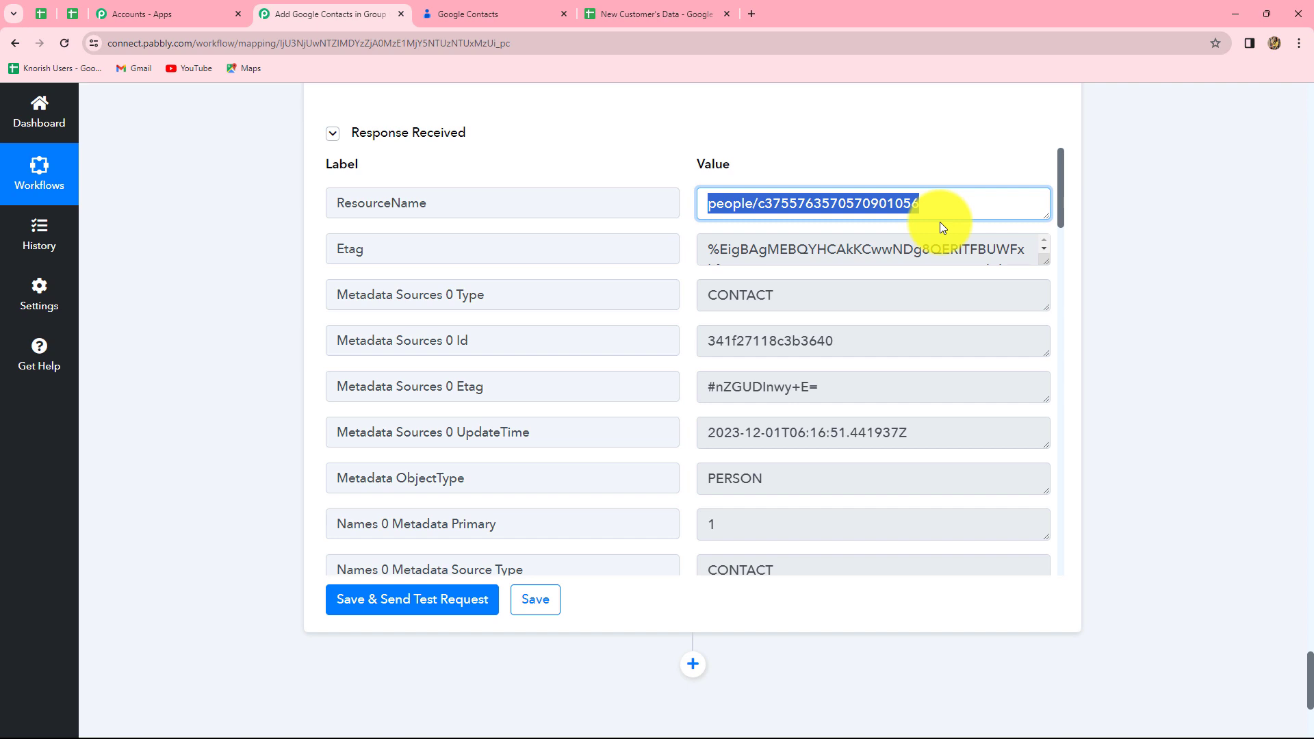
Step: Reload all contacts in Google Contacts to see the new customer as a third contact
{"action": "left_click", "coordinate": [484, 8]}
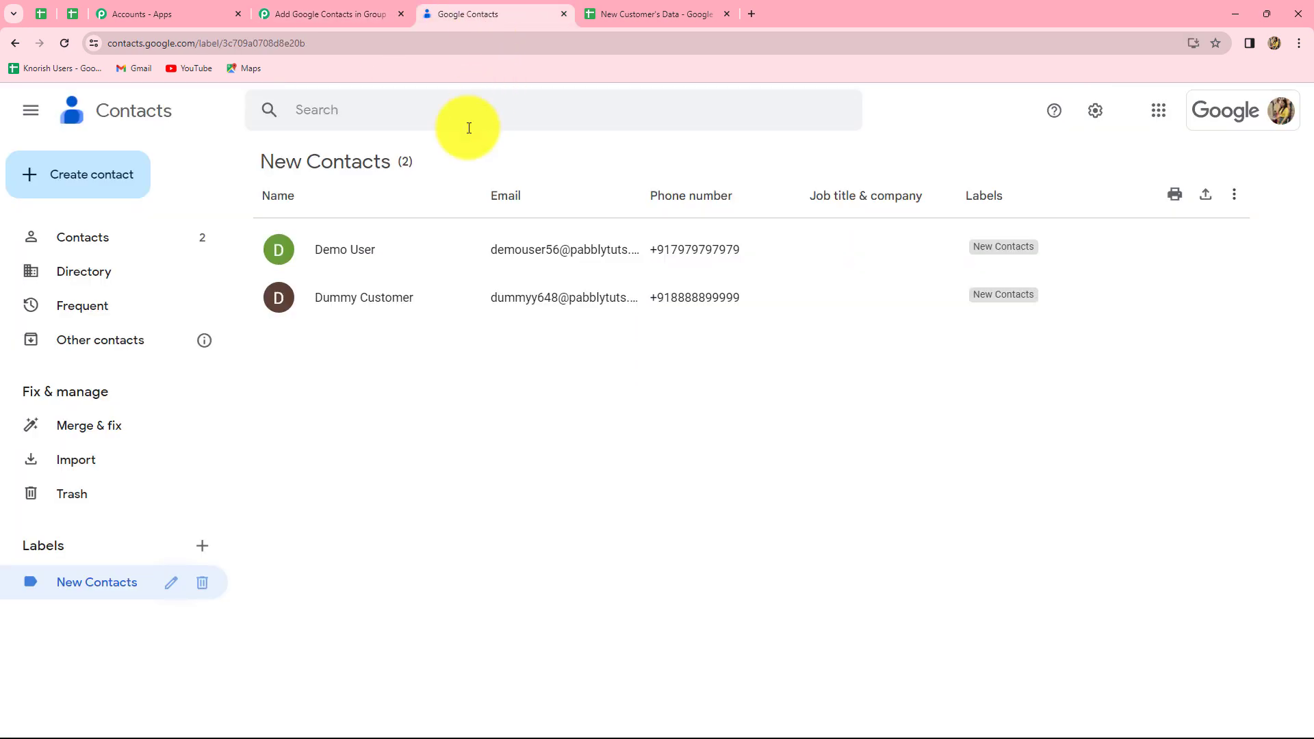
{"action": "left_click", "coordinate": [71, 247]}
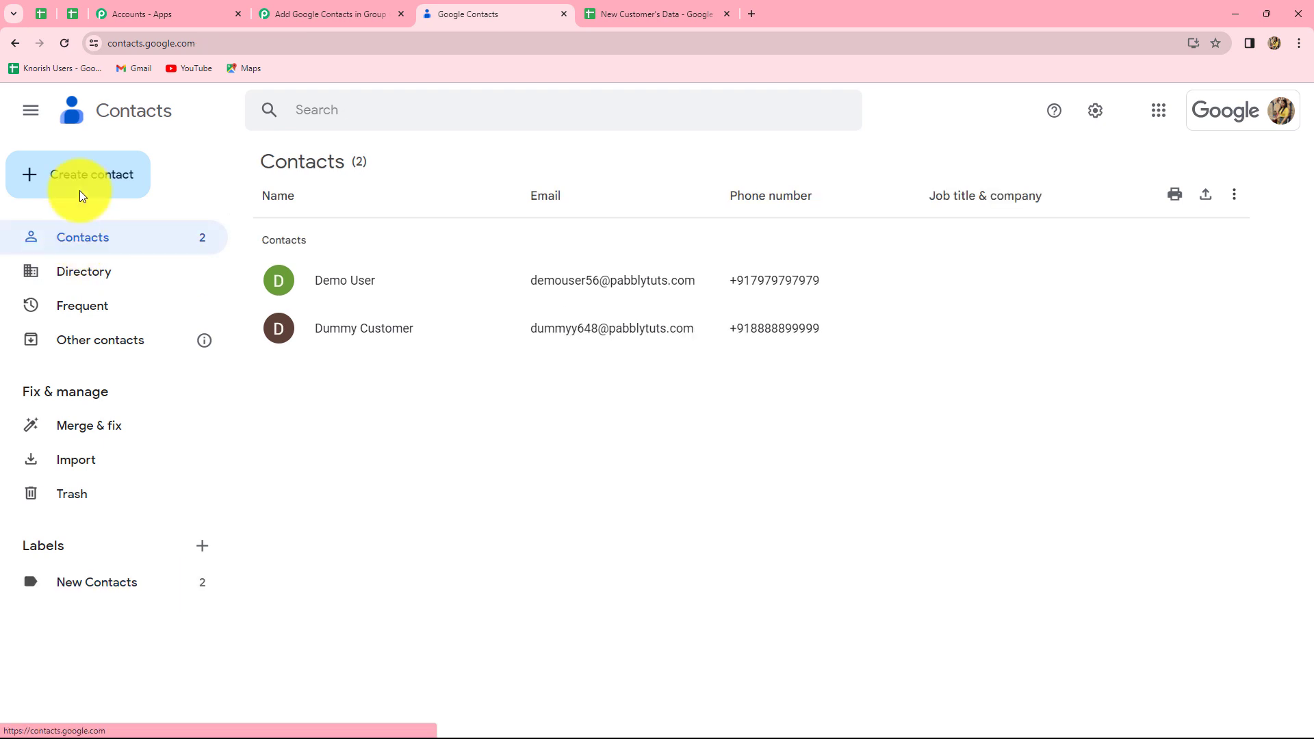
{"action": "left_click", "coordinate": [65, 43]}
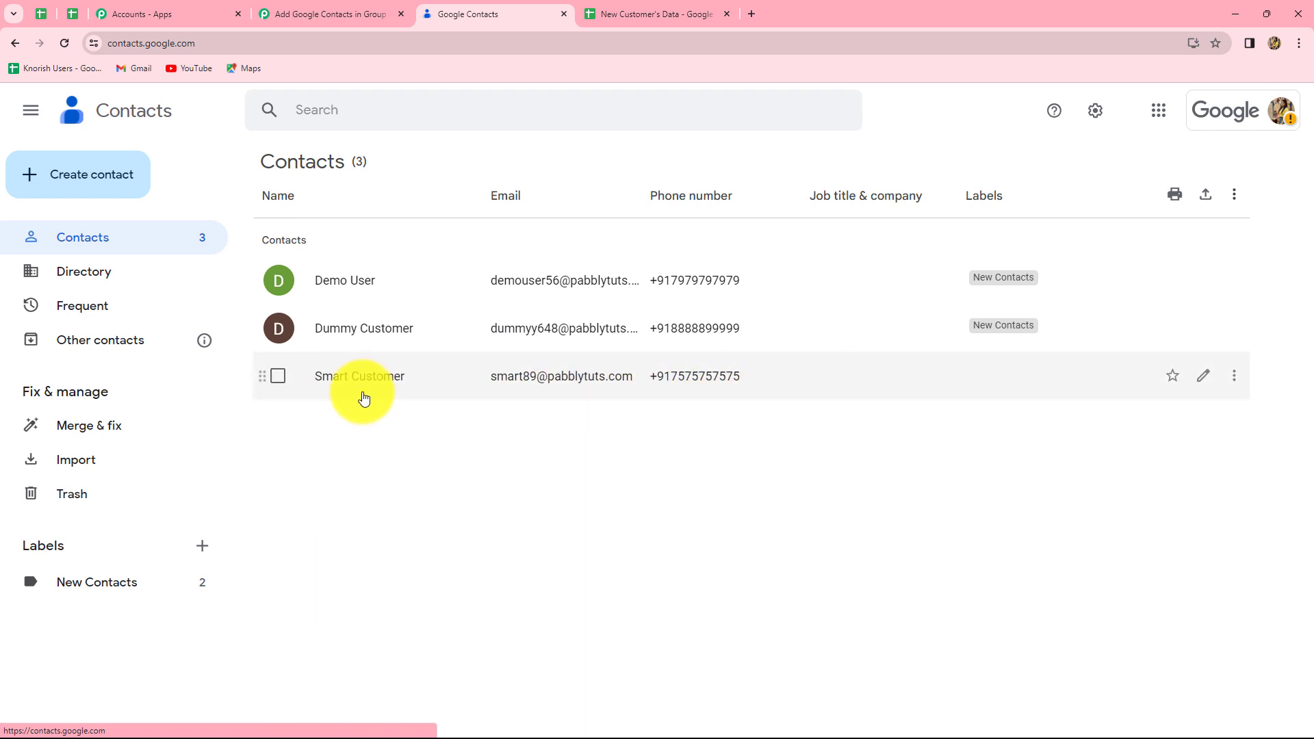
{"action": "left_click", "coordinate": [660, 13]}
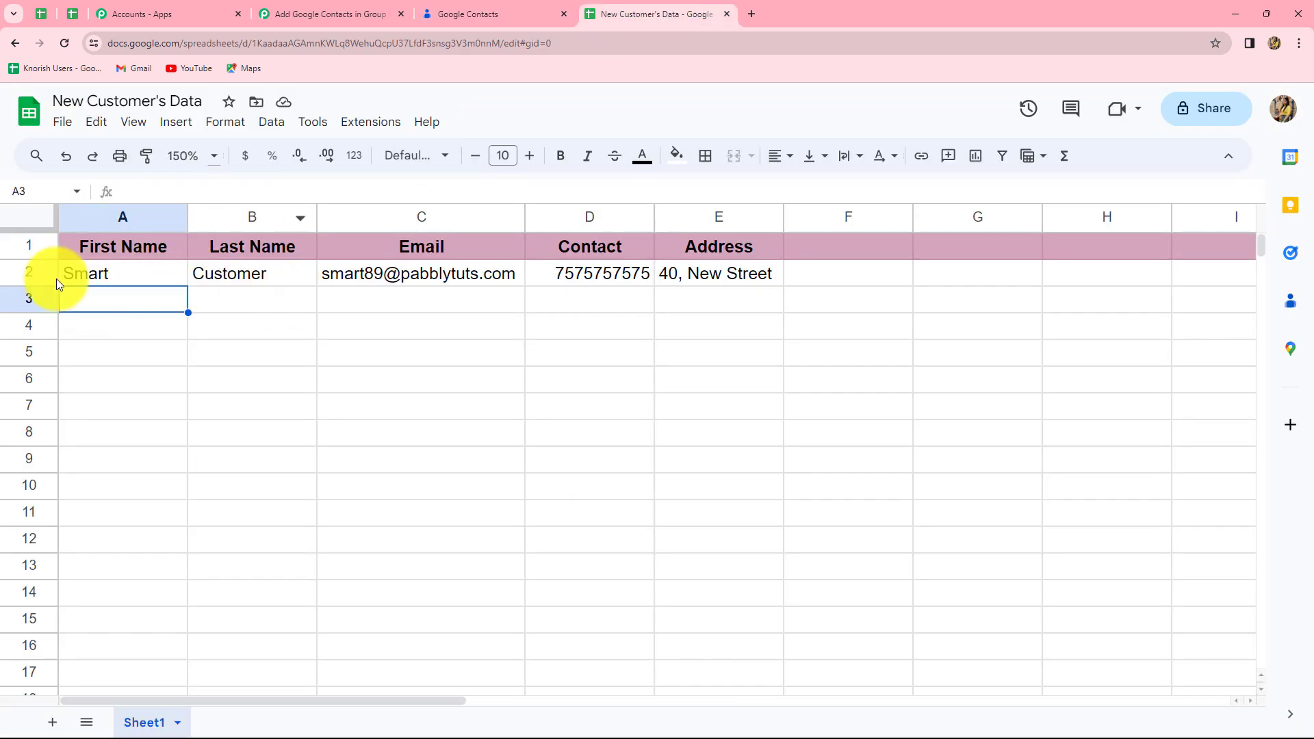
{"action": "left_click", "coordinate": [468, 13]}
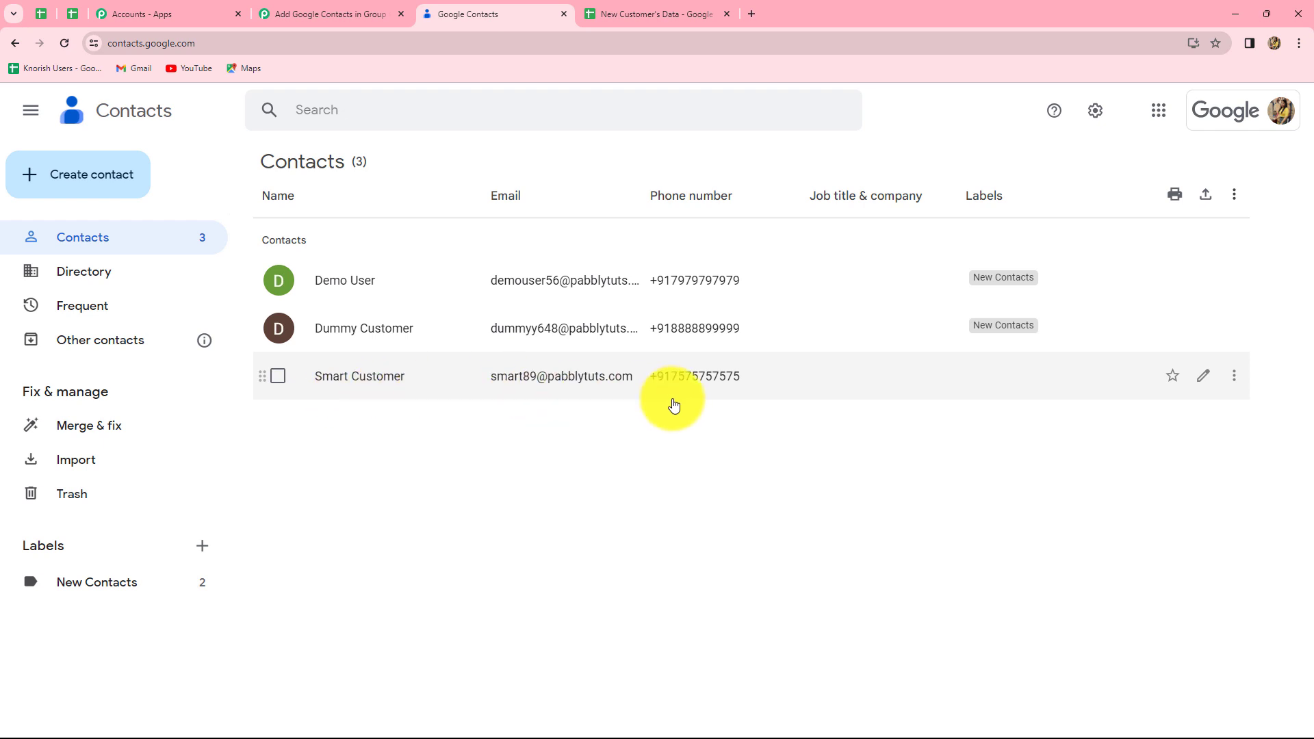
Step: Add a further action step, searching 'Goog' to choose Google Contacts as its app
{"action": "left_click", "coordinate": [314, 13]}
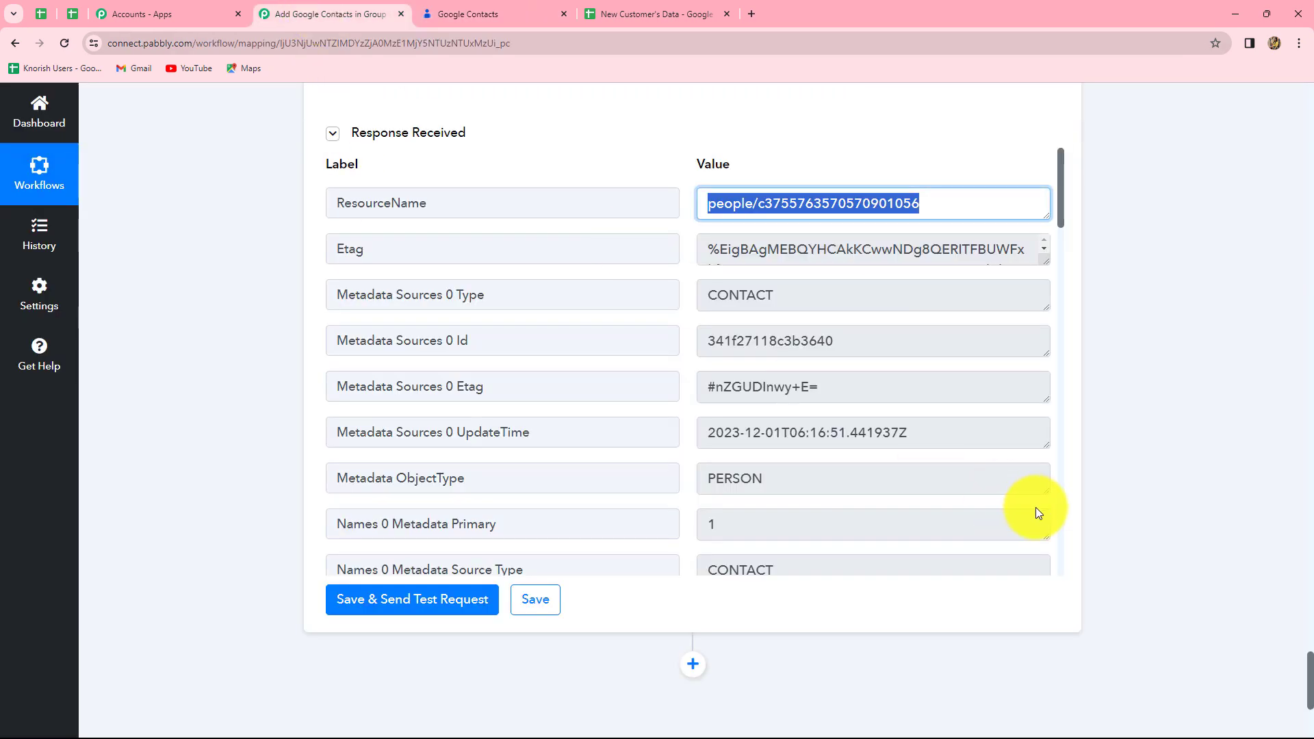
{"action": "scroll", "coordinate": [1037, 507], "scroll_direction": "down", "scroll_amount": 10}
{"action": "scroll", "coordinate": [1163, 520], "scroll_direction": "down", "scroll_amount": 5}
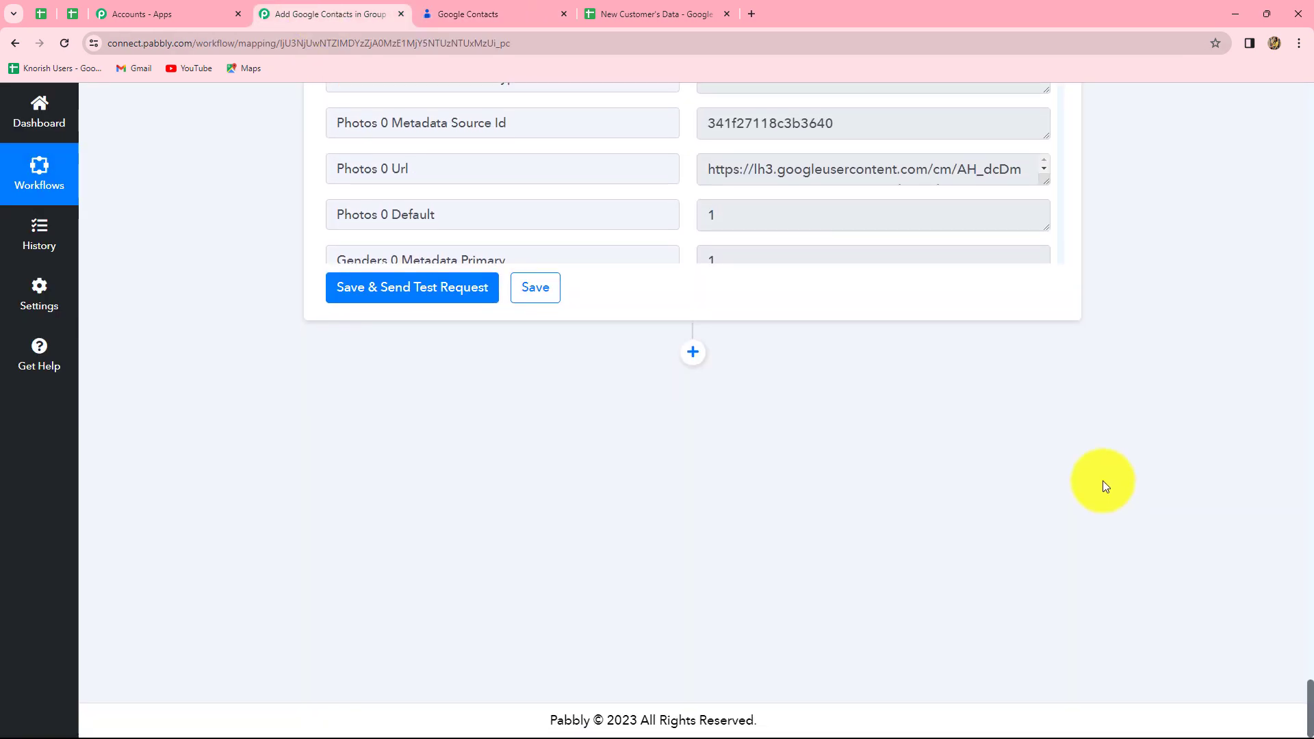
{"action": "left_click", "coordinate": [692, 356]}
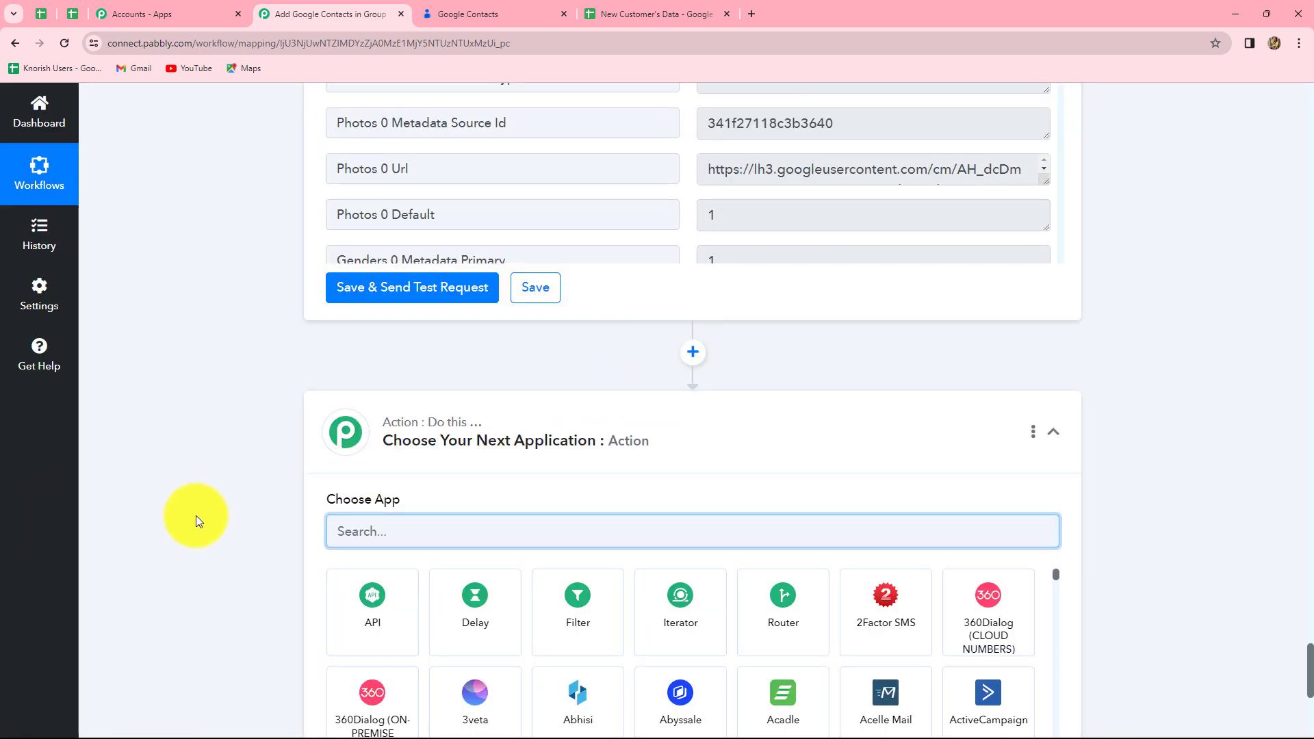
{"action": "scroll", "coordinate": [196, 515], "scroll_direction": "down", "scroll_amount": 4}
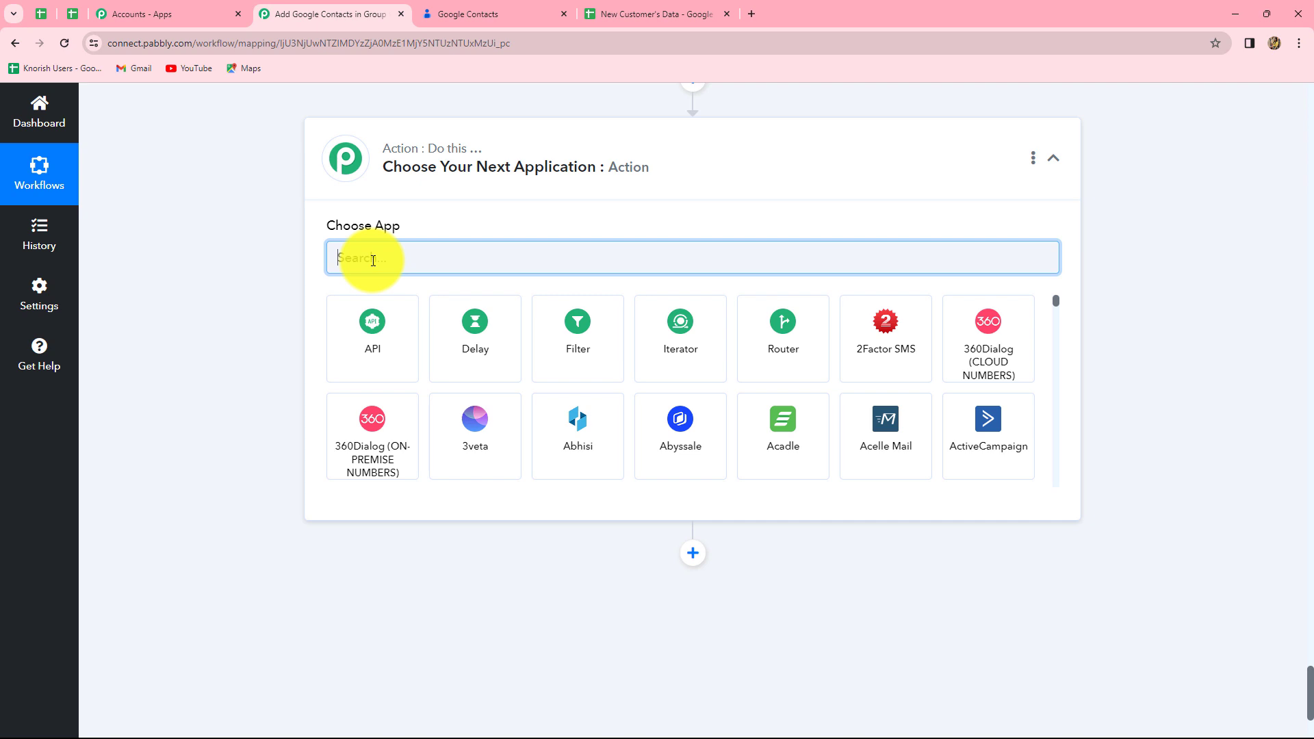
{"action": "type", "text": "Google"}
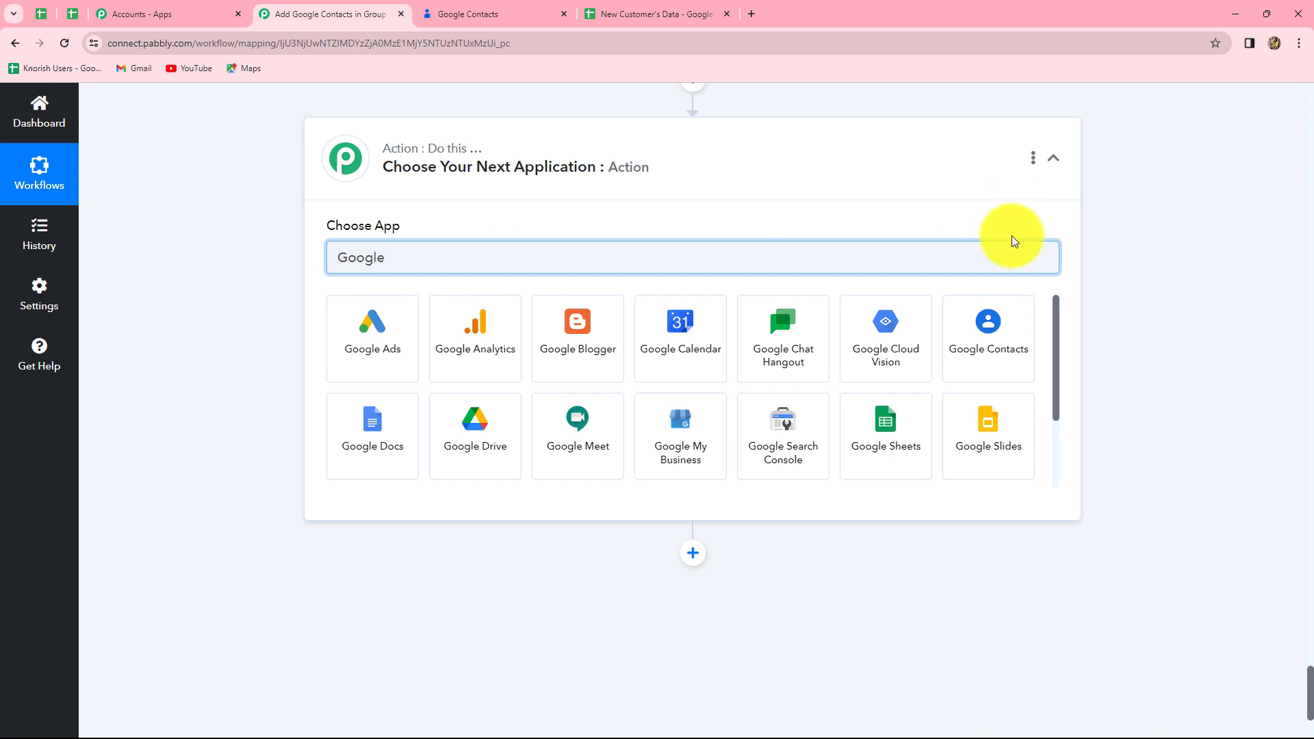
{"action": "left_click", "coordinate": [991, 319]}
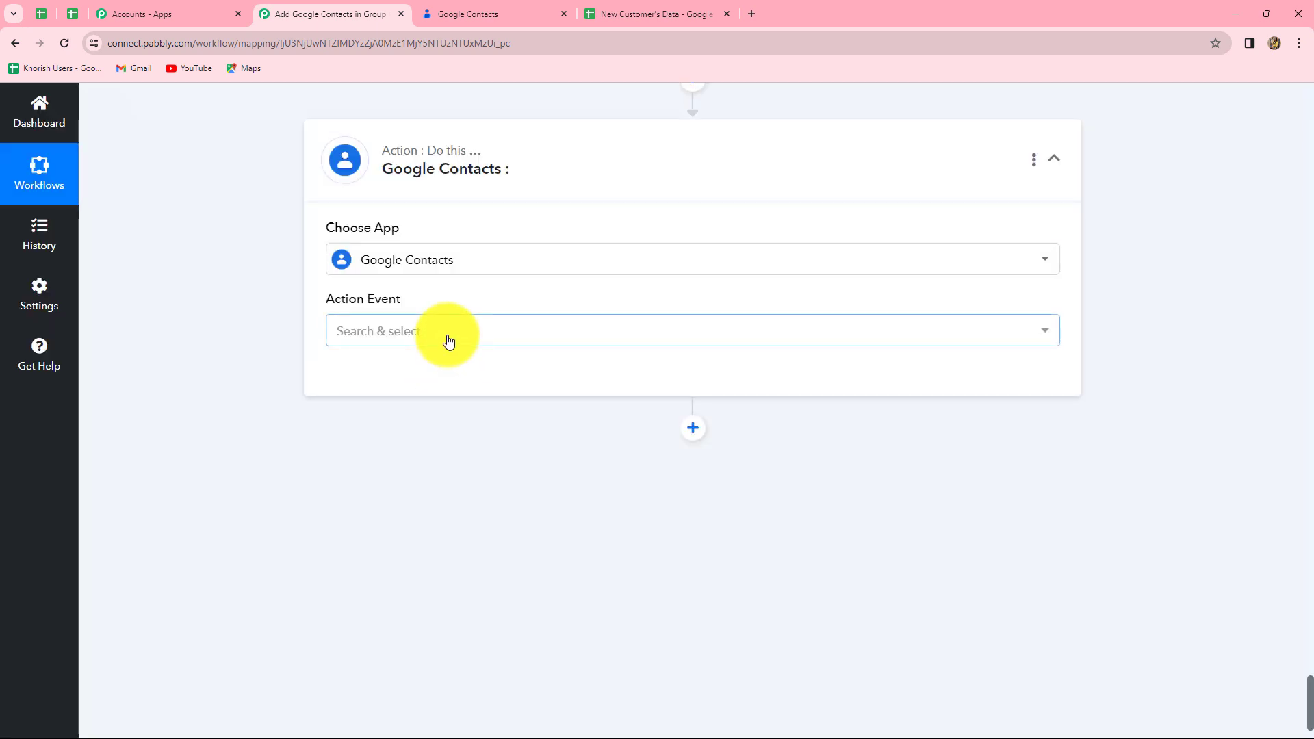
{"action": "left_click", "coordinate": [449, 340]}
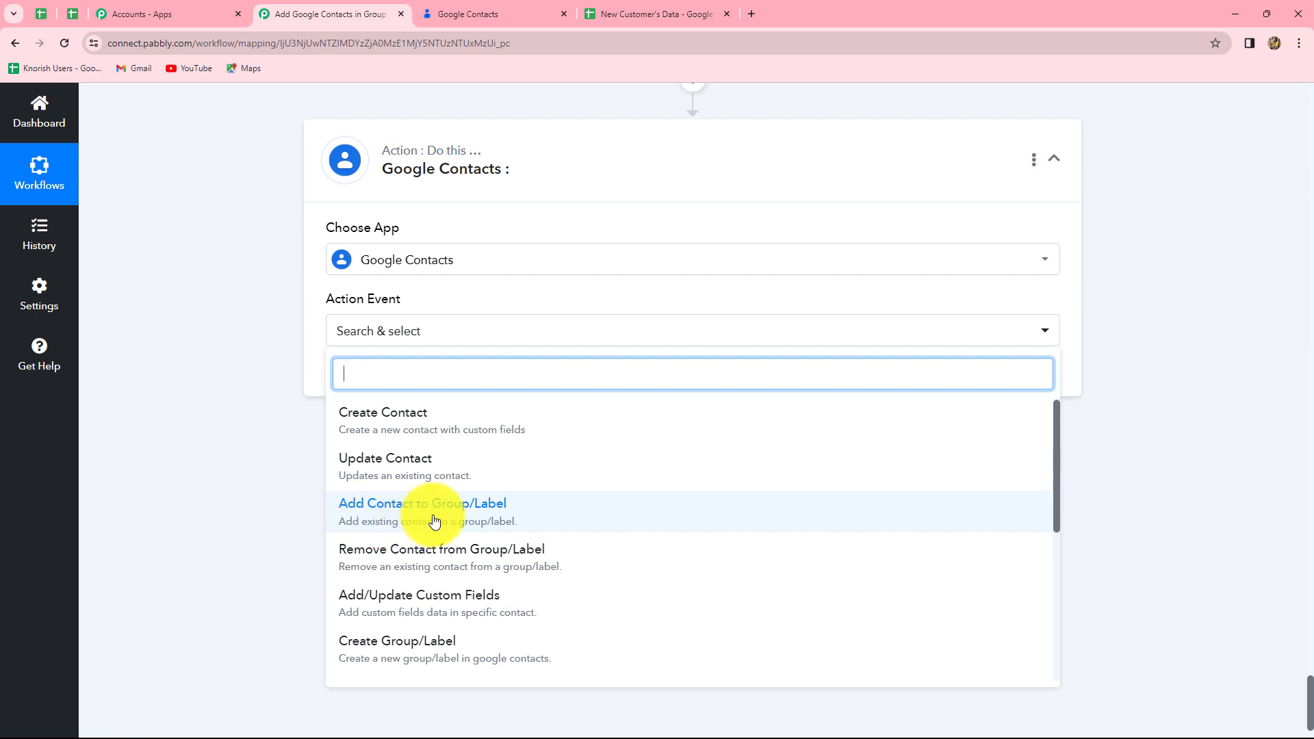
Step: Set the step to Add Contact to Group/Label using the existing Google Contacts connection
{"action": "left_click", "coordinate": [485, 513]}
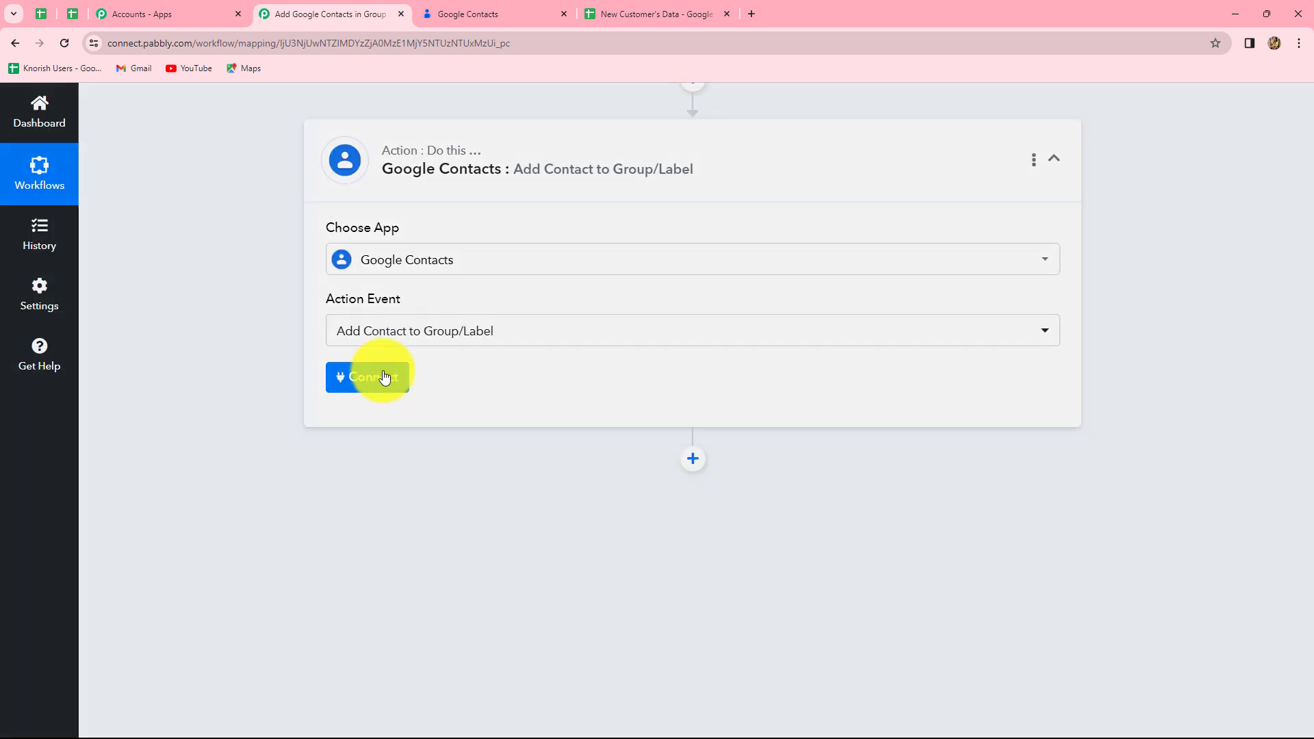
{"action": "left_click", "coordinate": [383, 377]}
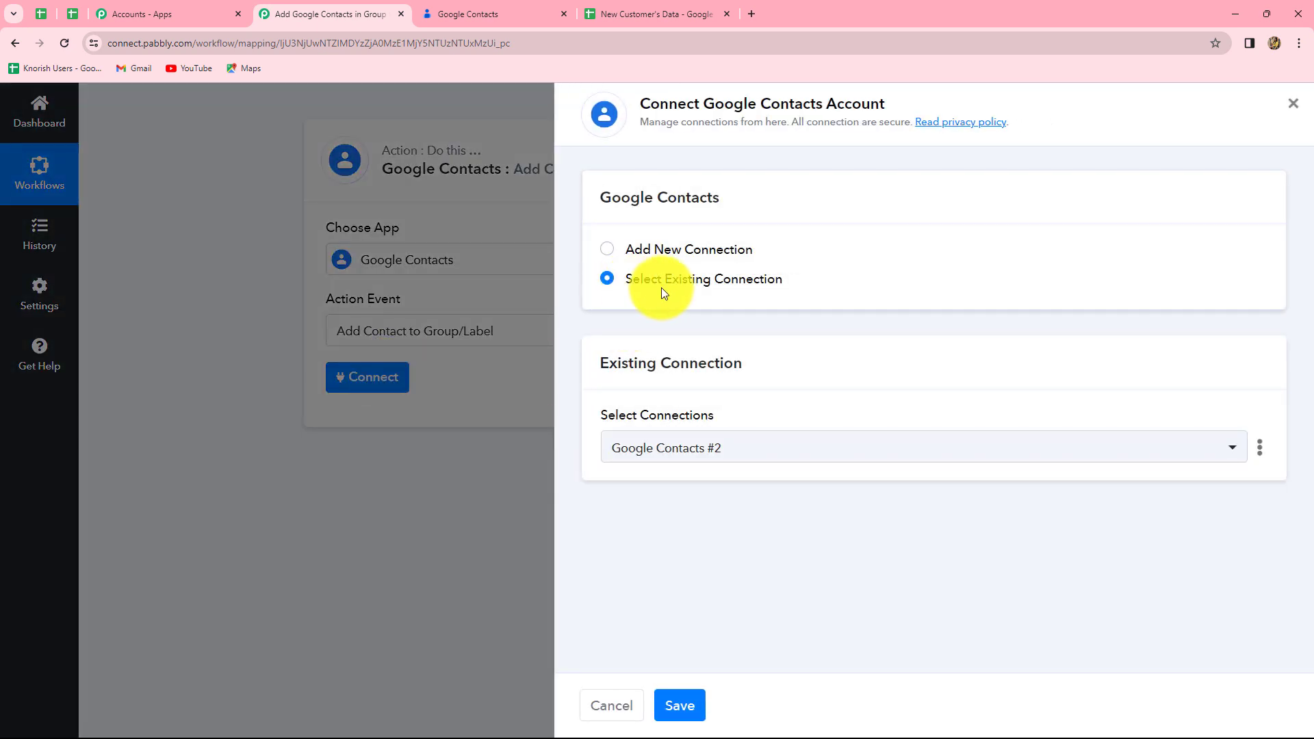
{"action": "left_click", "coordinate": [676, 704]}
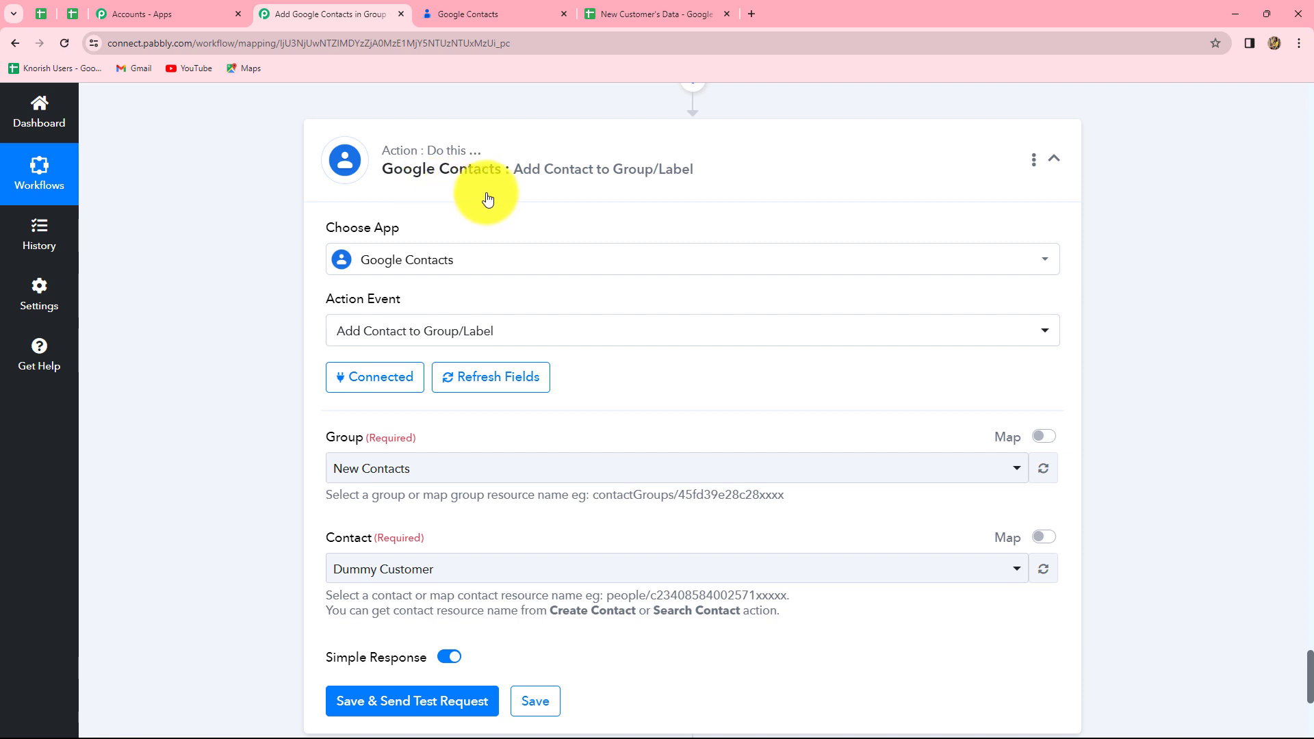
{"action": "scroll", "coordinate": [728, 469], "scroll_direction": "down", "scroll_amount": 3}
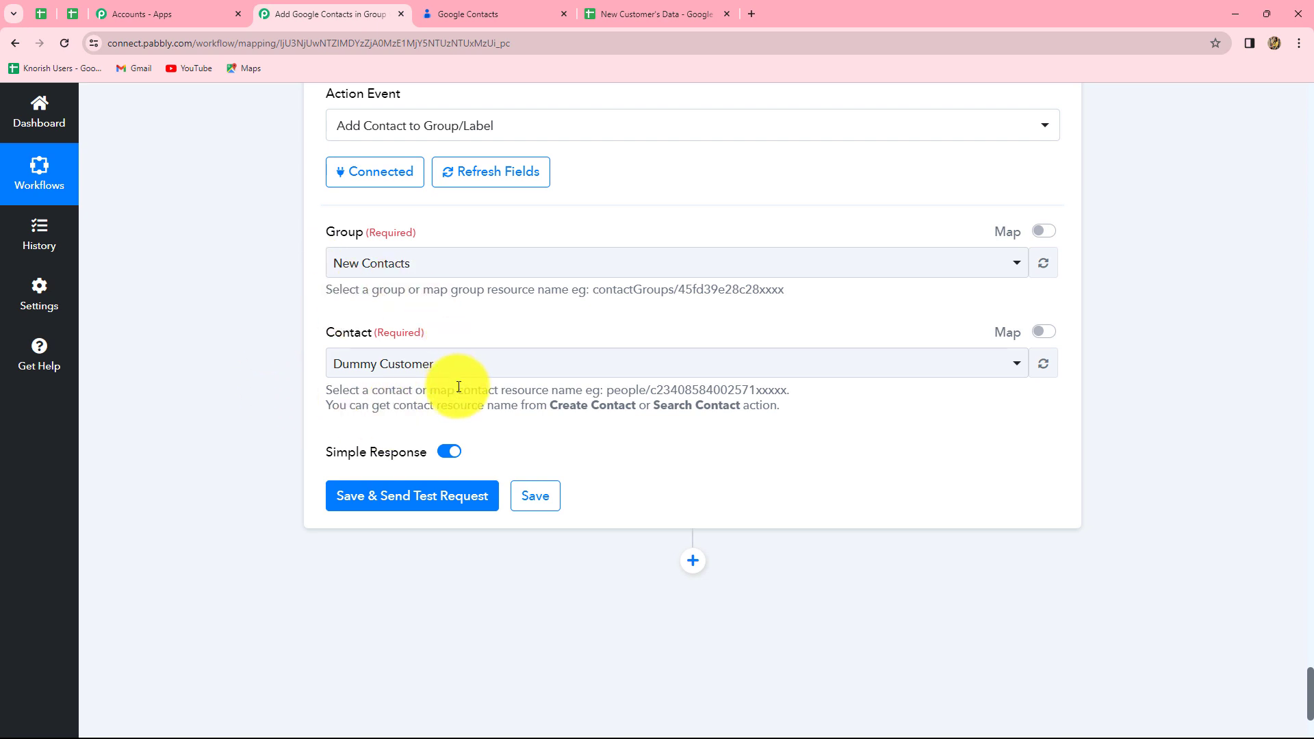
{"action": "scroll", "coordinate": [479, 403], "scroll_direction": "up", "scroll_amount": 2}
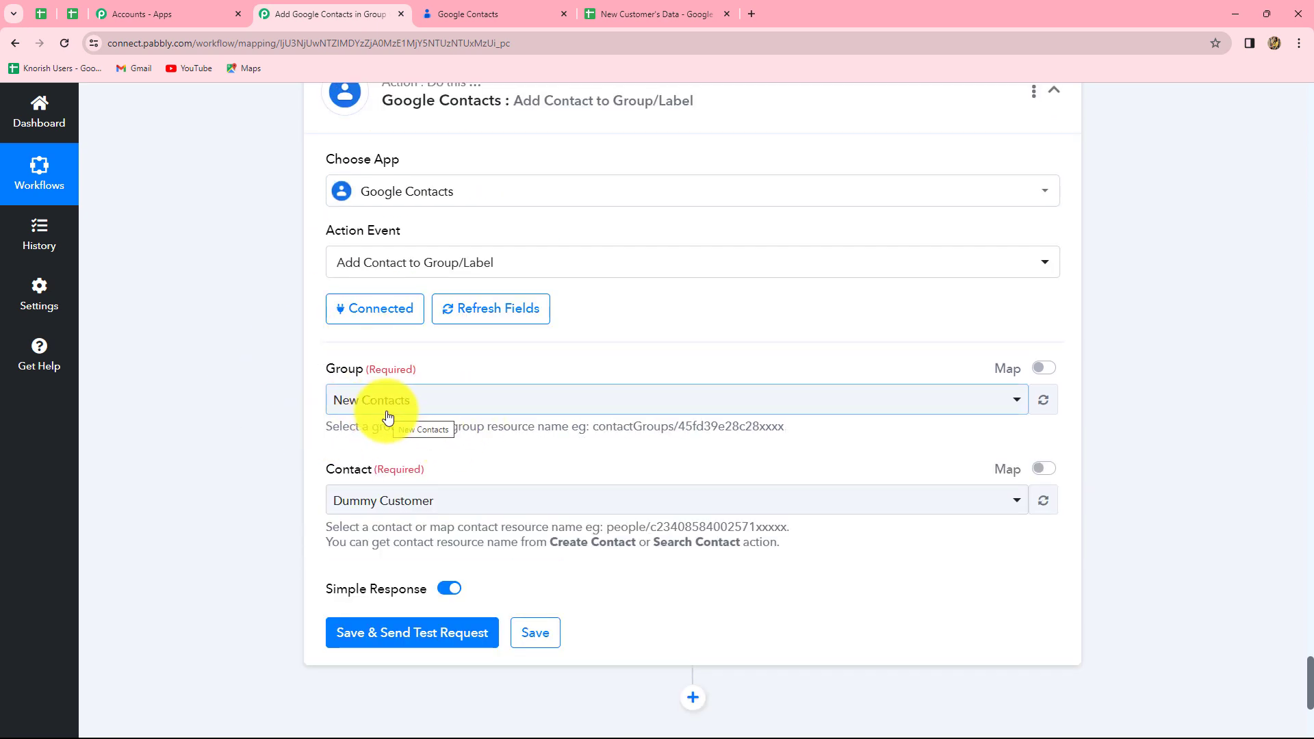
{"action": "left_click", "coordinate": [470, 9]}
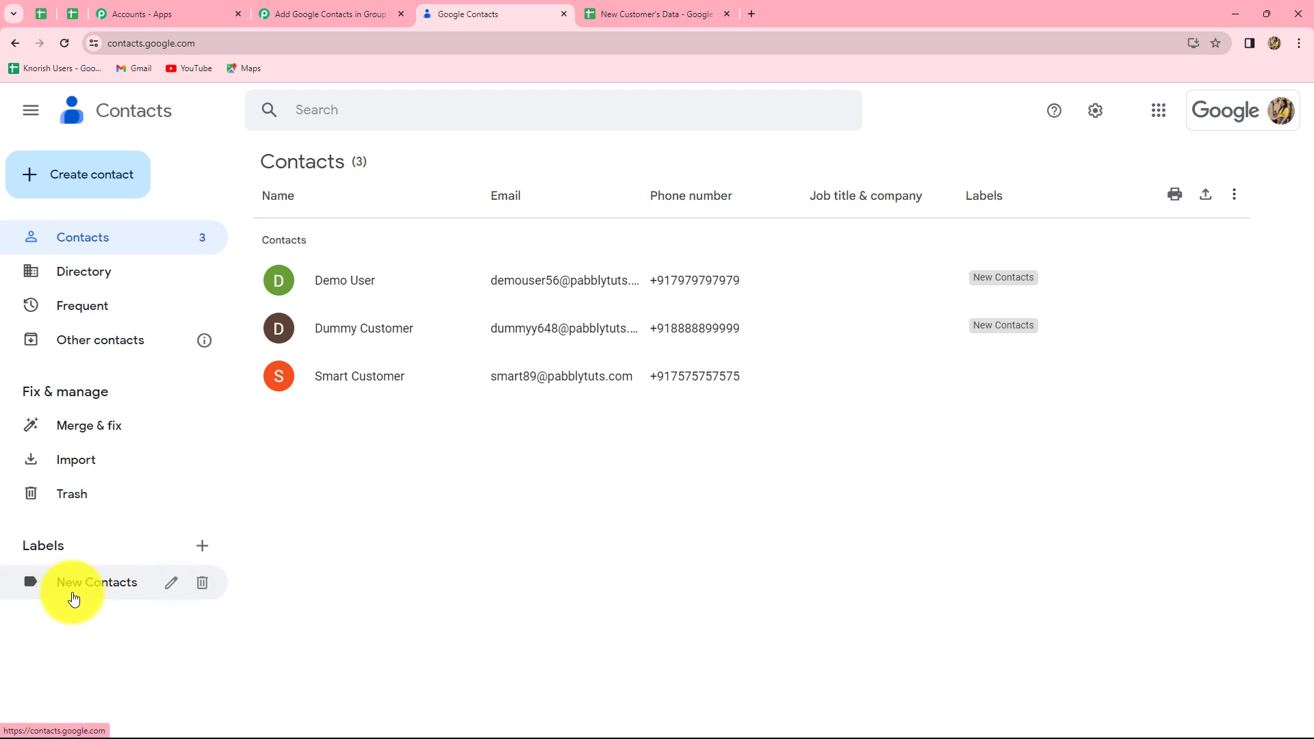
Step: Create a Google Contacts label named 'Google Sheets' and return to the Pabbly tab
{"action": "left_click", "coordinate": [203, 549]}
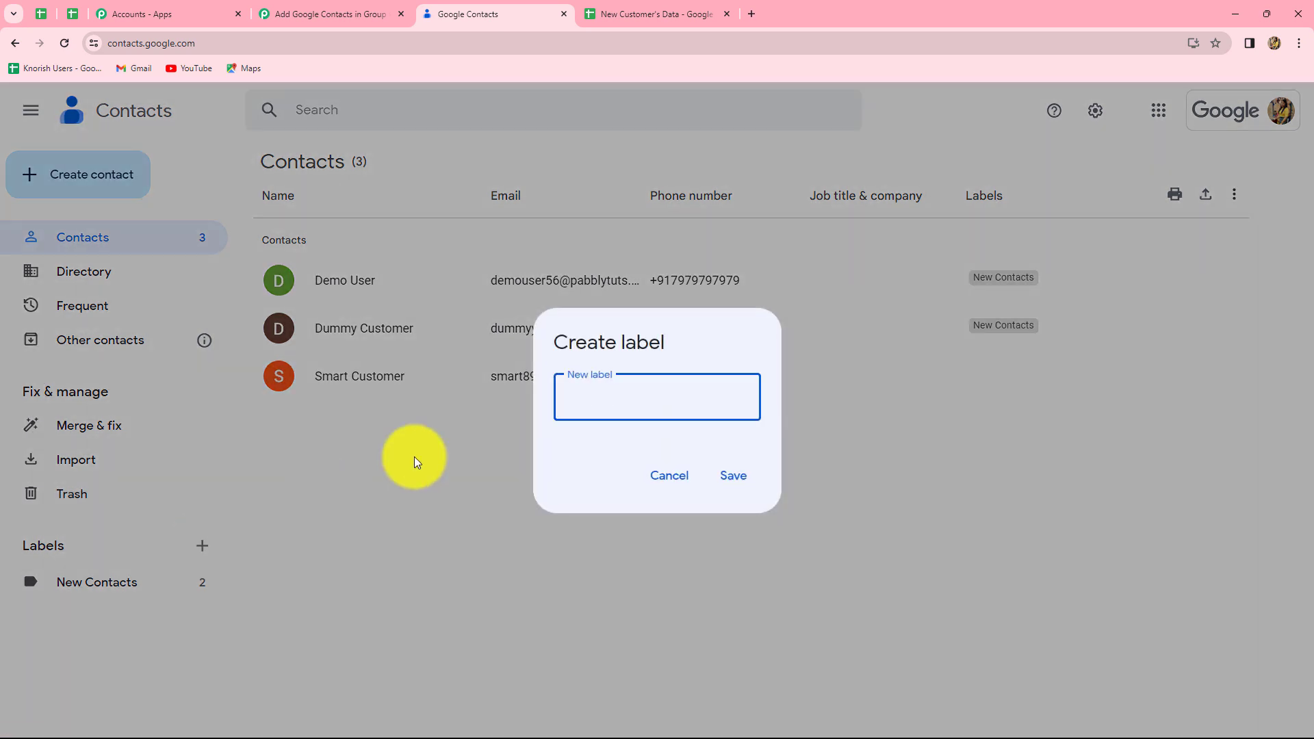
{"action": "type", "text": "Google Sheets"}
{"action": "left_click", "coordinate": [738, 477]}
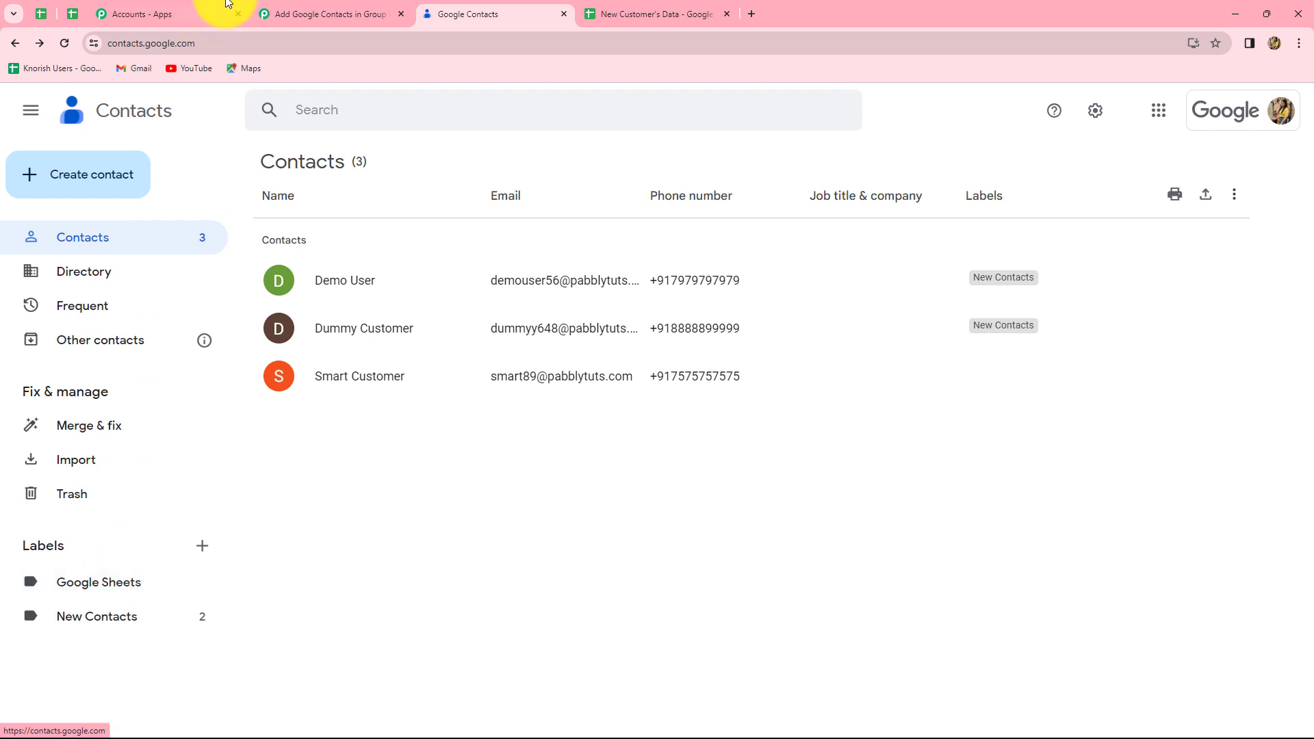
{"action": "left_click", "coordinate": [311, 7]}
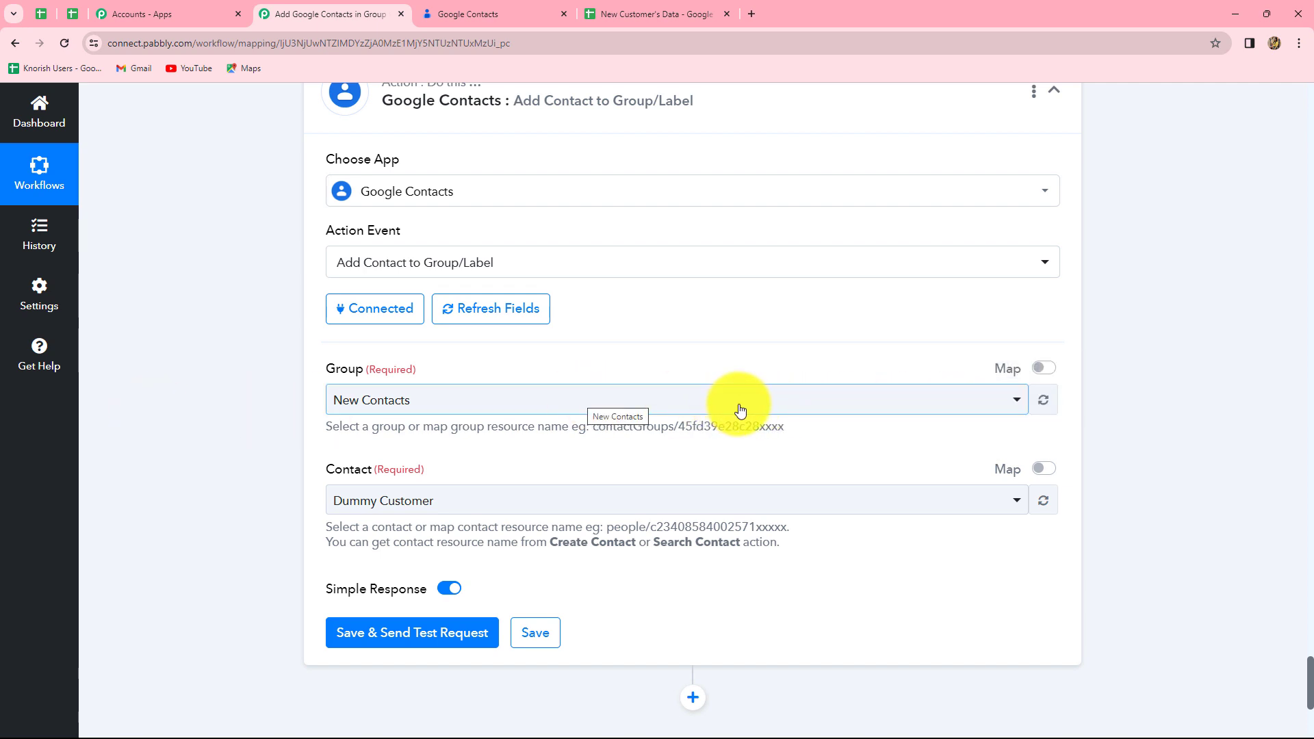
Step: Choose the Google Sheets group, then select step 2's ResourceName value in its response
{"action": "left_click", "coordinate": [739, 403]}
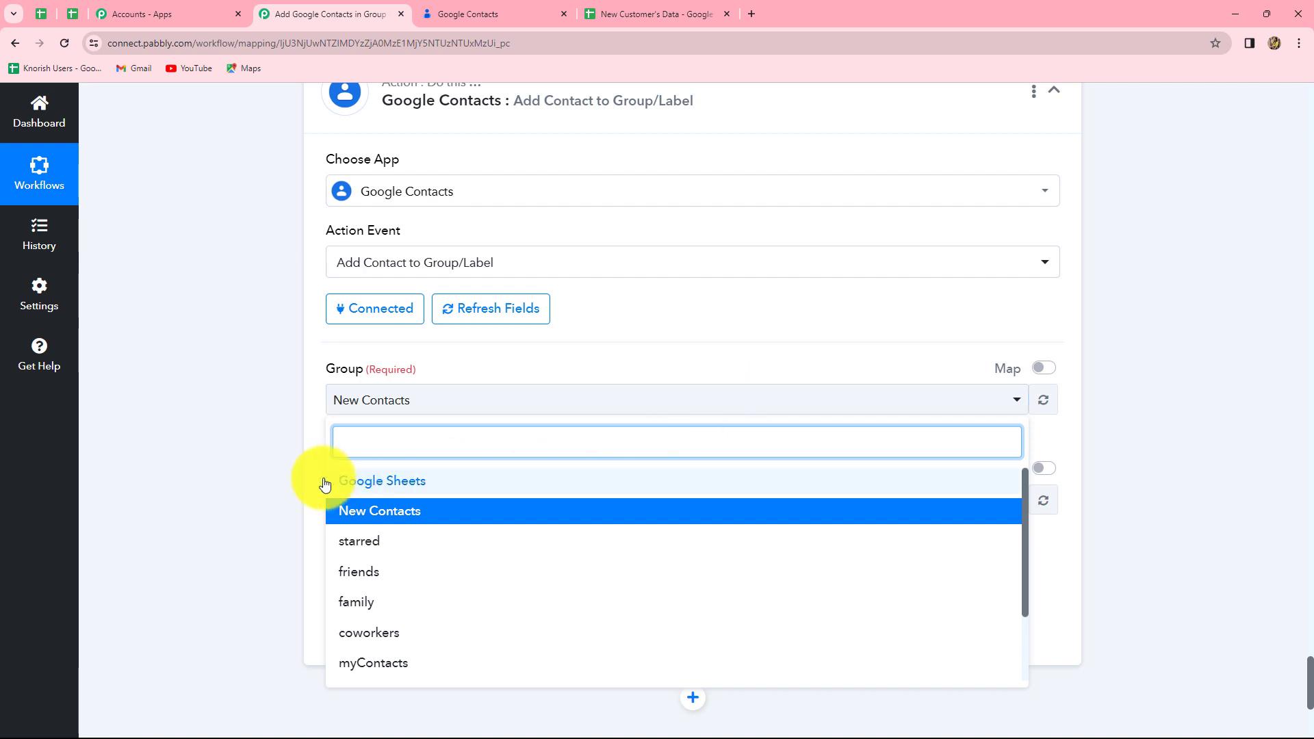
{"action": "left_click", "coordinate": [403, 482]}
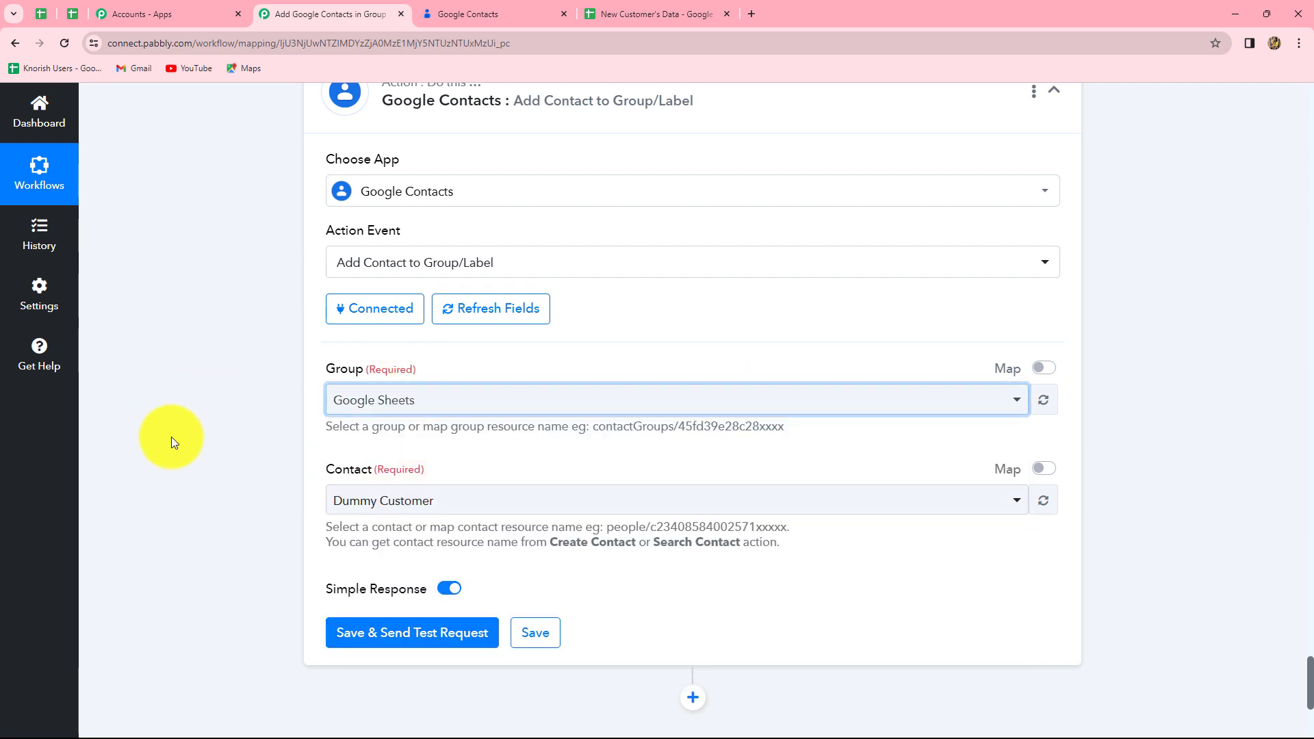
{"action": "scroll", "coordinate": [440, 474], "scroll_direction": "down", "scroll_amount": 2}
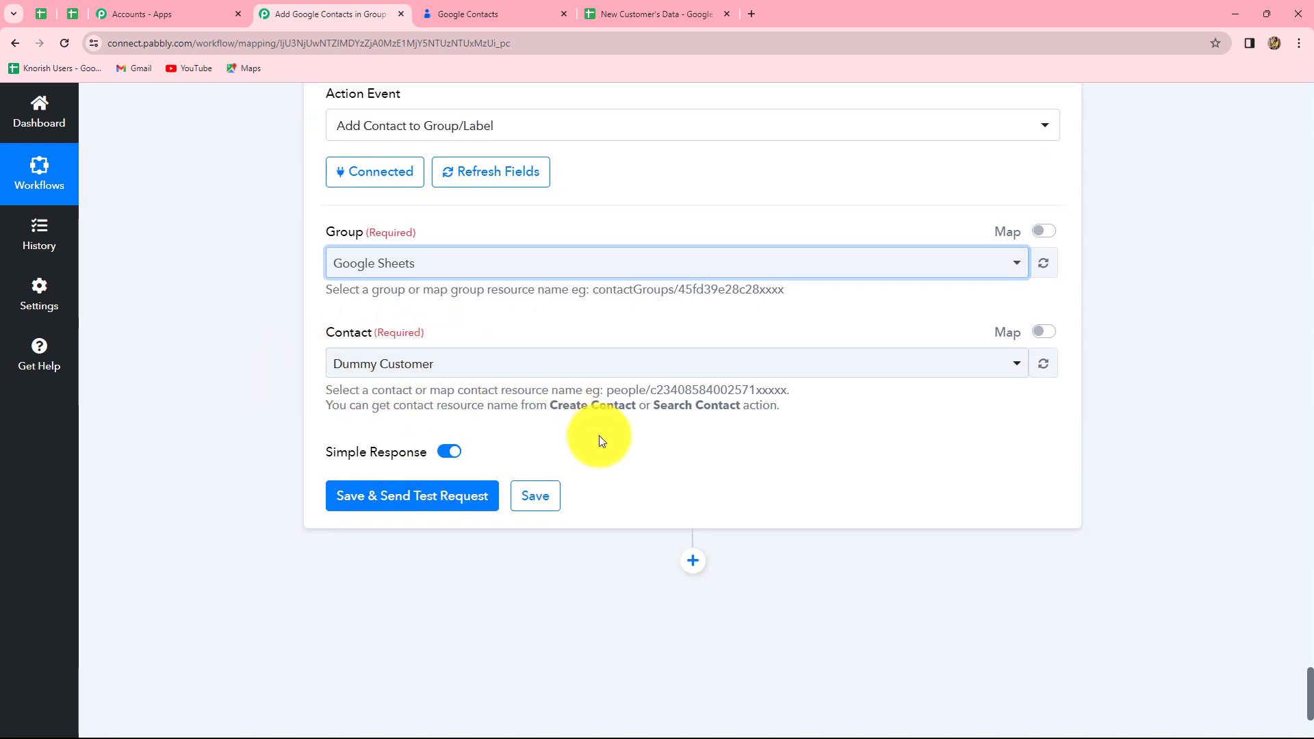
{"action": "scroll", "coordinate": [599, 436], "scroll_direction": "up", "scroll_amount": 12}
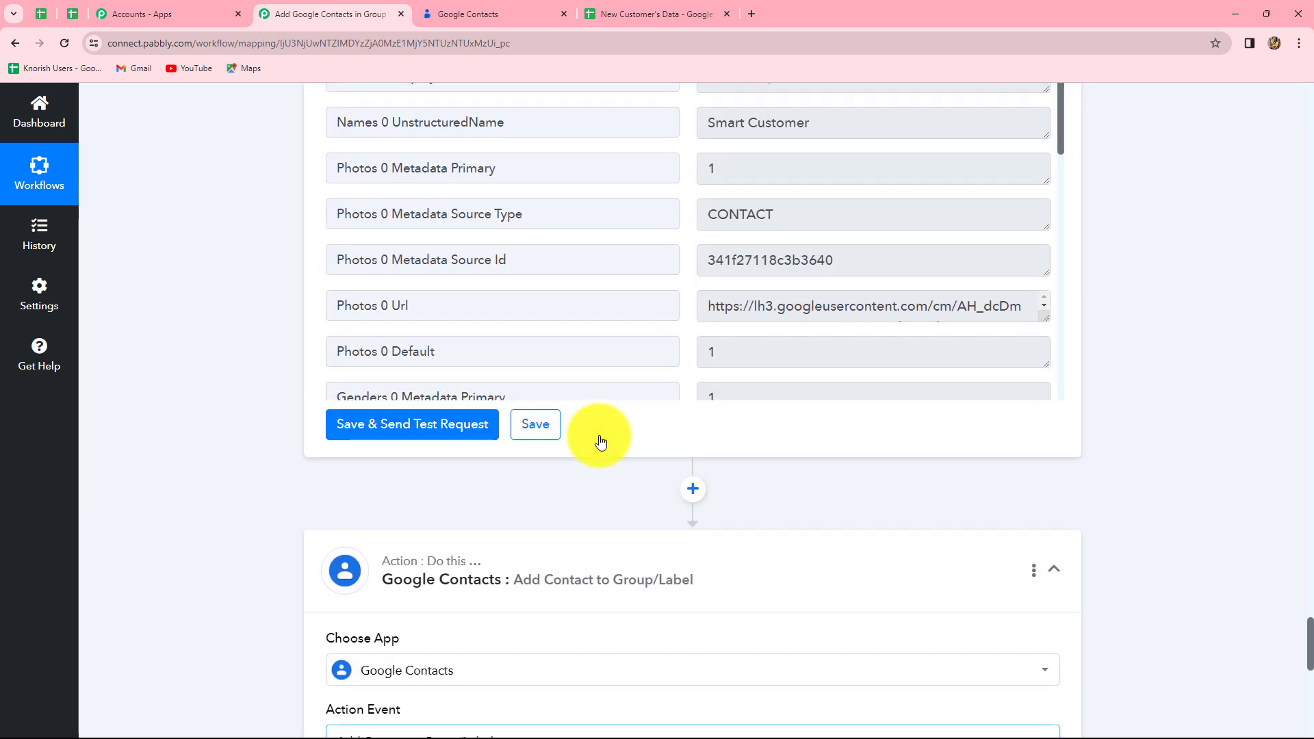
{"action": "scroll", "coordinate": [601, 441], "scroll_direction": "up", "scroll_amount": 2}
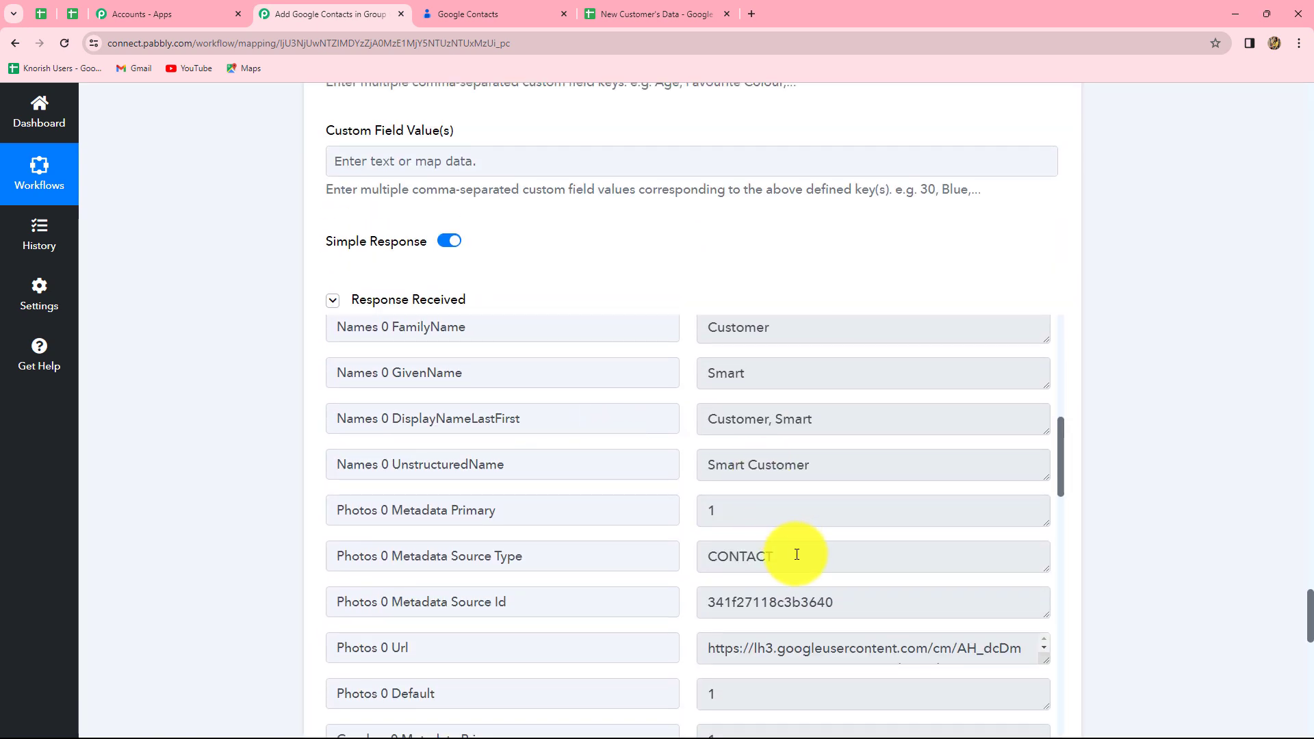
{"action": "scroll", "coordinate": [814, 582], "scroll_direction": "up", "scroll_amount": 8}
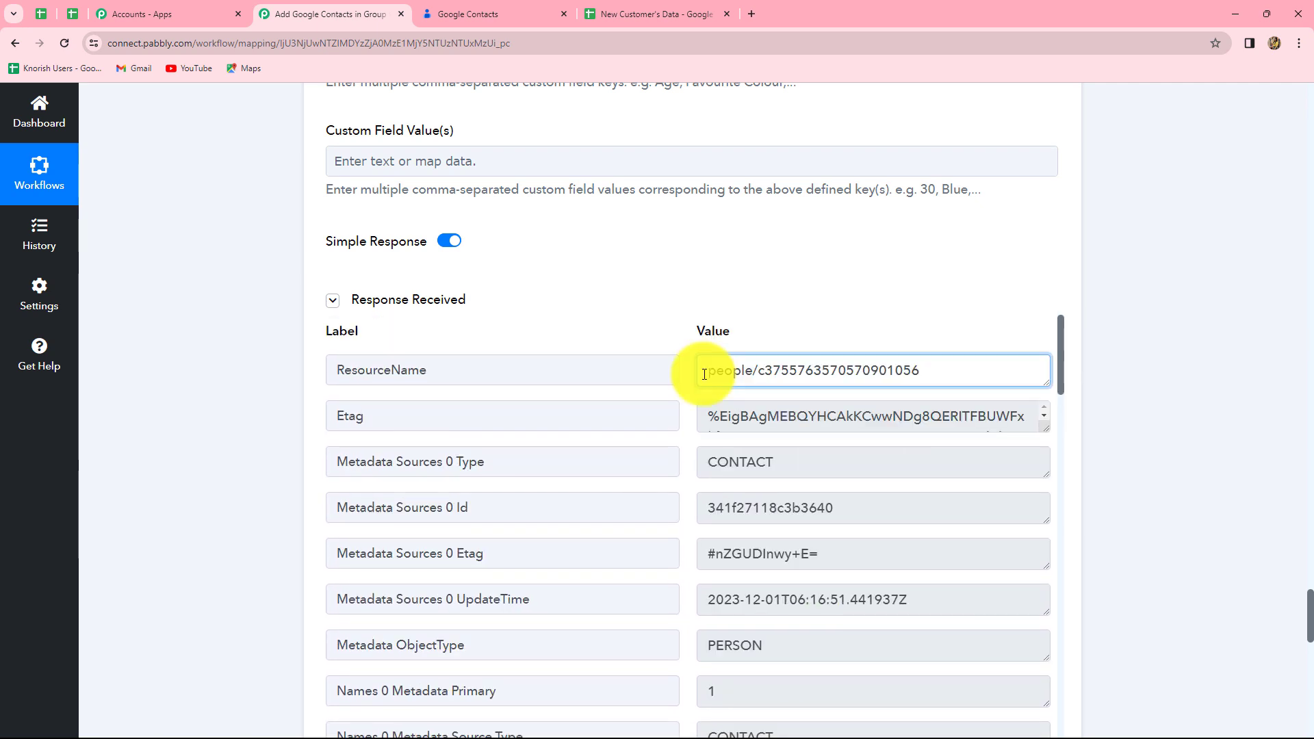
{"action": "left_click_drag", "start_coordinate": [706, 375], "coordinate": [925, 376]}
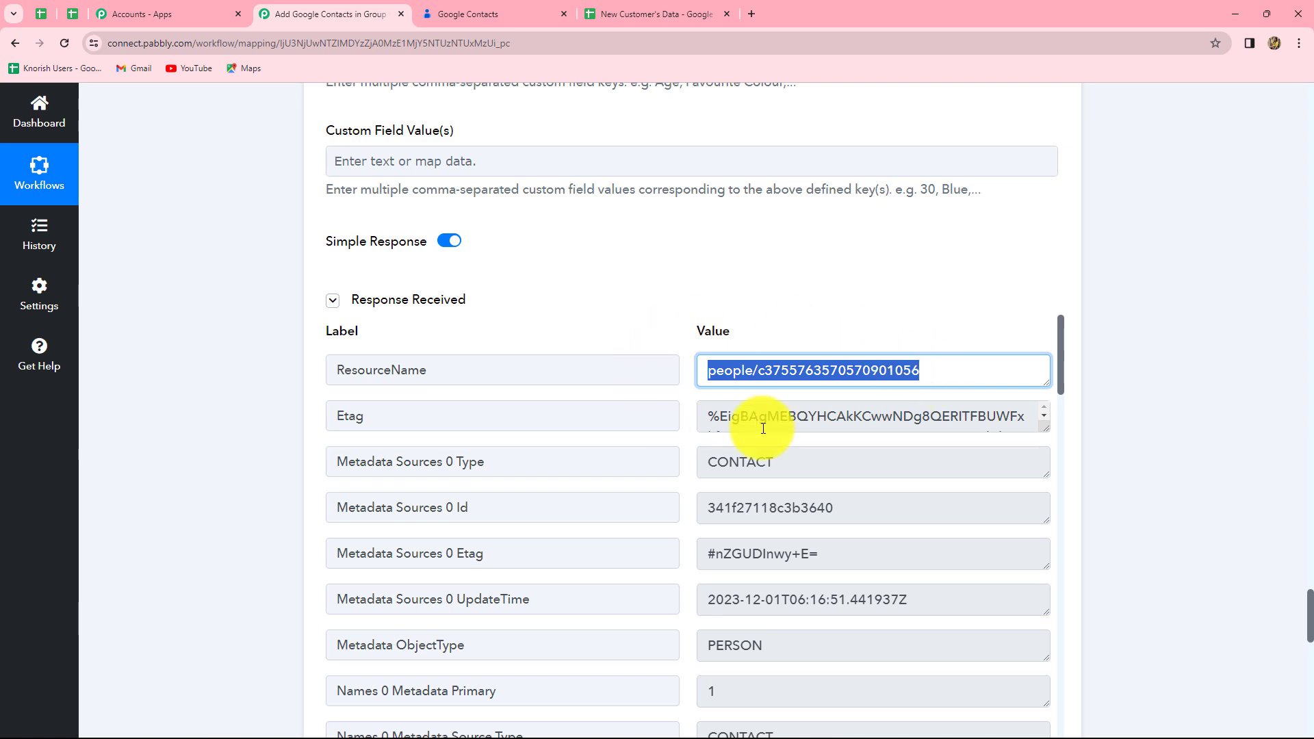
{"action": "scroll", "coordinate": [1217, 529], "scroll_direction": "down", "scroll_amount": 15}
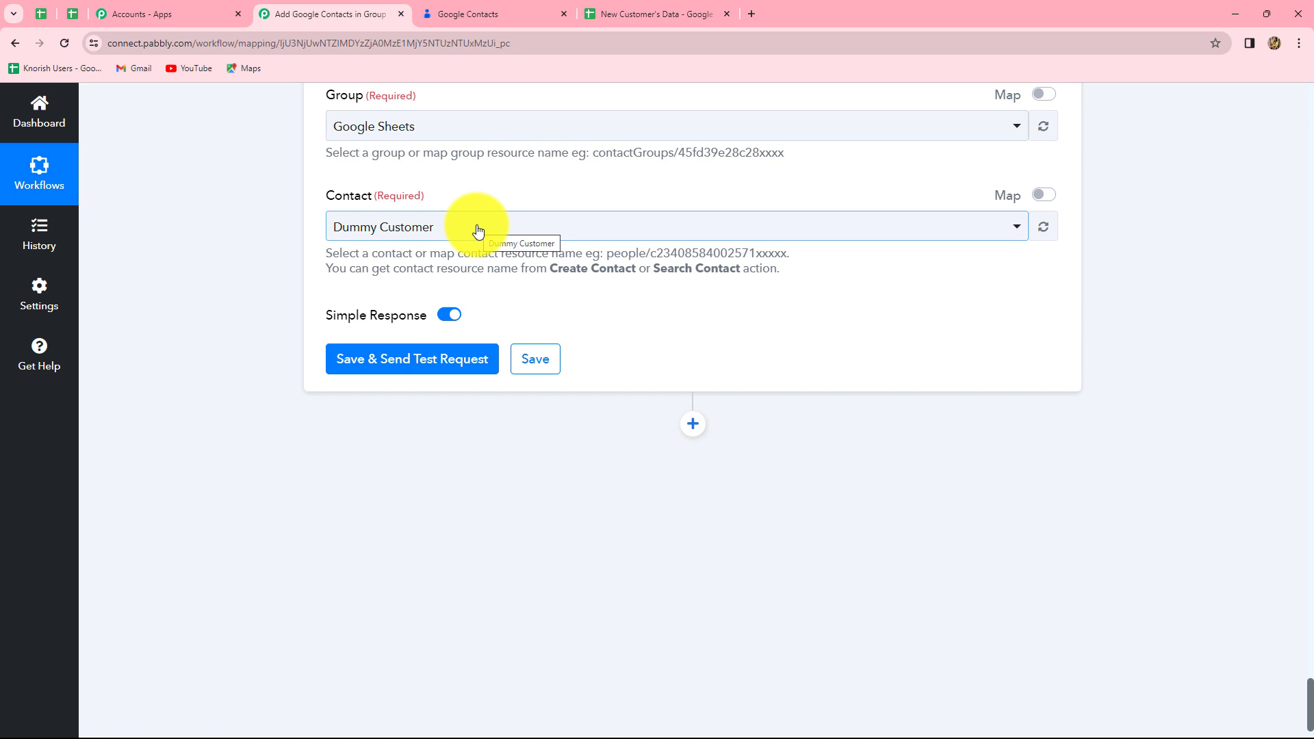
Step: Map the Contact field to 2. ResourceName from Create Contact, then save and send a test request
{"action": "left_click", "coordinate": [1045, 197]}
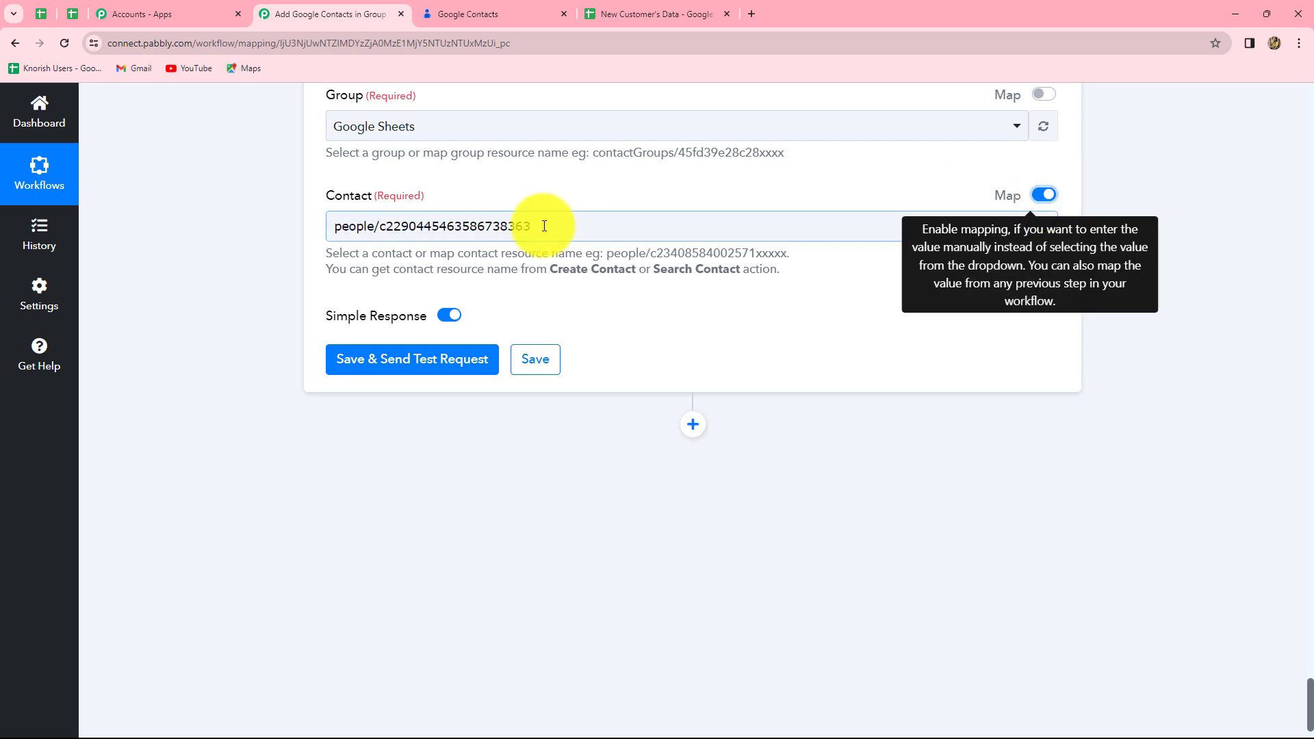
{"action": "left_click", "coordinate": [544, 226]}
{"action": "key", "text": "BackSpace"}
{"action": "key", "text": "BackSpace"}
{"action": "key", "text": "BackSpace"}
{"action": "key", "text": "BackSpace"}
{"action": "key", "text": "BackSpace"}
{"action": "key", "text": "BackSpace"}
{"action": "key", "text": "BackSpace"}
{"action": "key", "text": "BackSpace"}
{"action": "key", "text": "BackSpace"}
{"action": "key", "text": "BackSpace"}
{"action": "key", "text": "BackSpace"}
{"action": "key", "text": "BackSpace"}
{"action": "key", "text": "BackSpace"}
{"action": "key", "text": "BackSpace"}
{"action": "key", "text": "BackSpace"}
{"action": "key", "text": "BackSpace"}
{"action": "key", "text": "BackSpace"}
{"action": "key", "text": "BackSpace"}
{"action": "key", "text": "BackSpace"}
{"action": "key", "text": "BackSpace"}
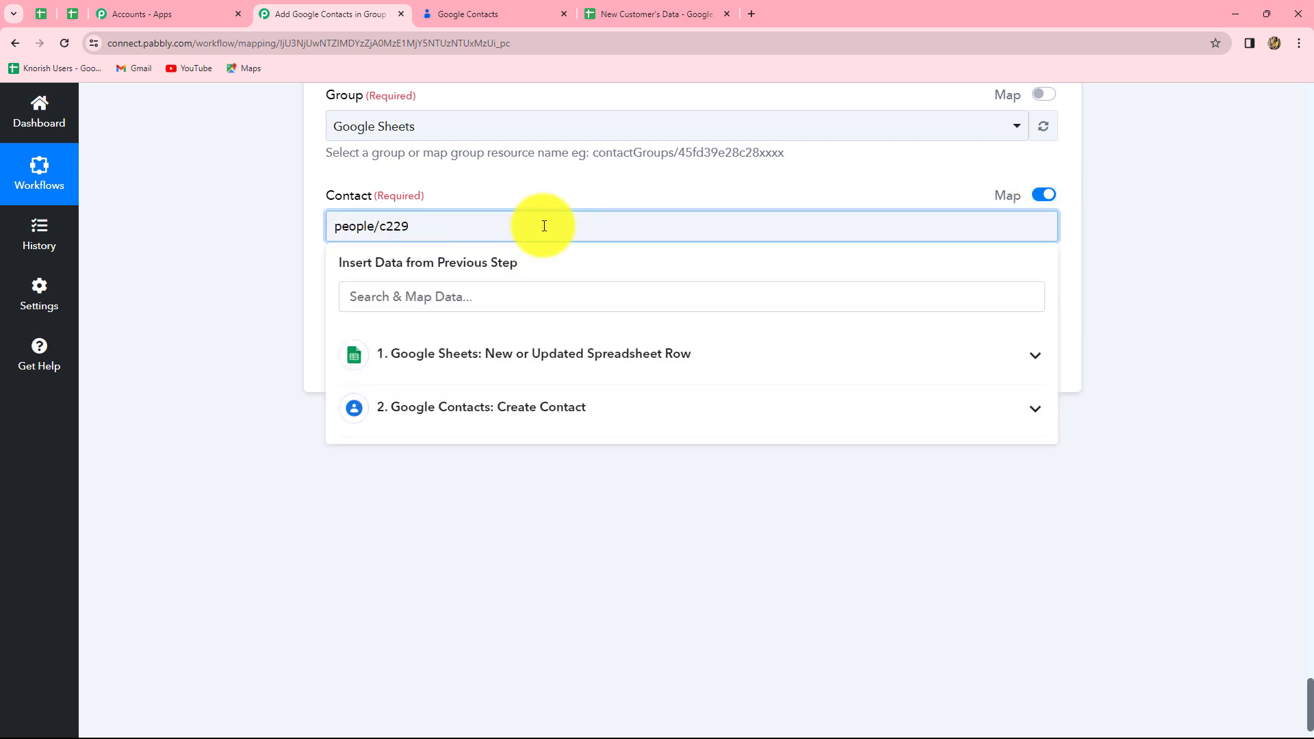
{"action": "left_click", "coordinate": [455, 405]}
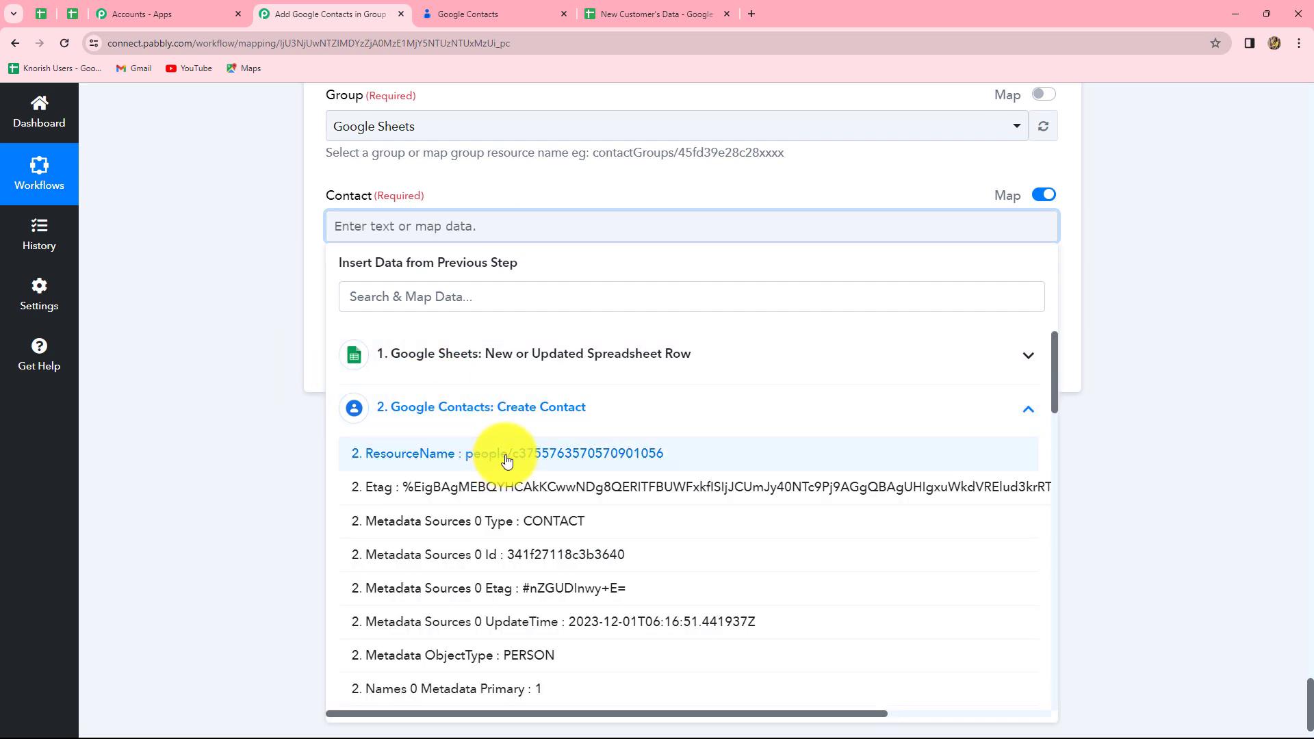
{"action": "left_click", "coordinate": [501, 462]}
{"action": "left_click", "coordinate": [1177, 325]}
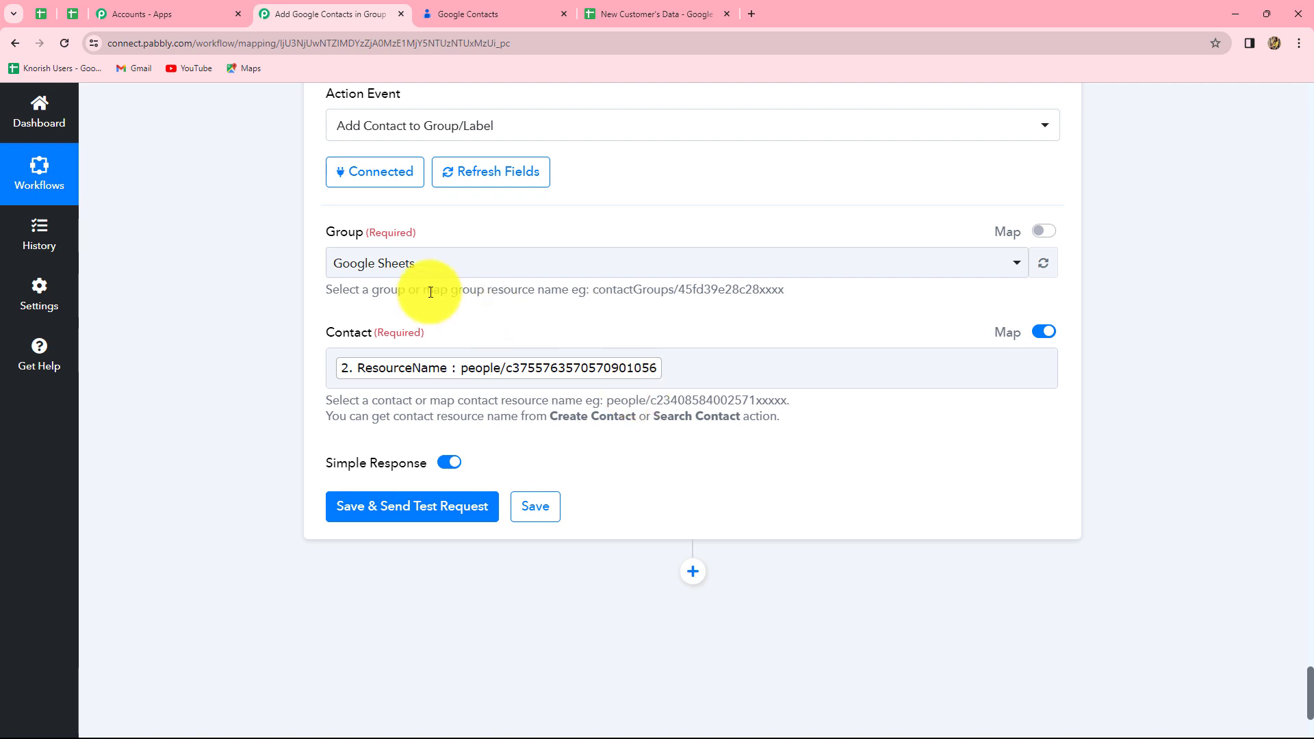
{"action": "left_click", "coordinate": [346, 518]}
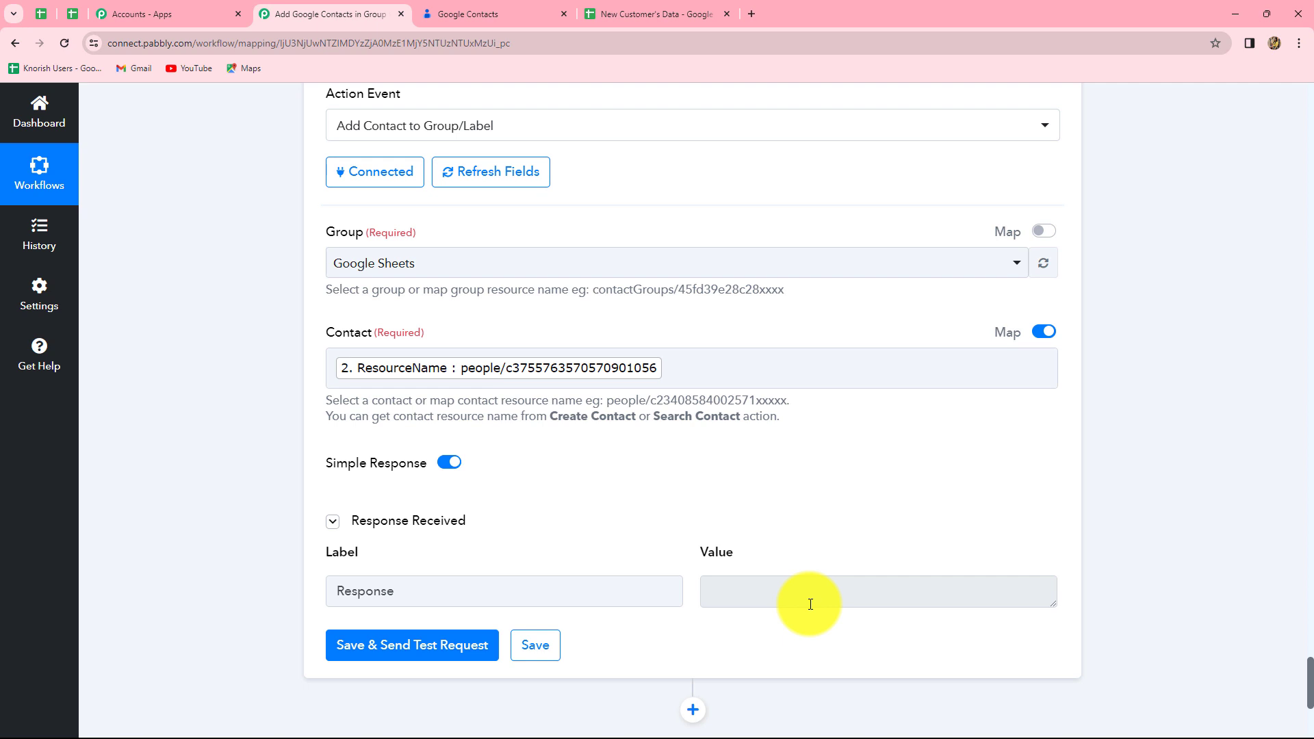
Step: Verify in Google Contacts that the new contact now carries the Google Sheets label, then return to the spreadsheet
{"action": "left_click", "coordinate": [516, 13]}
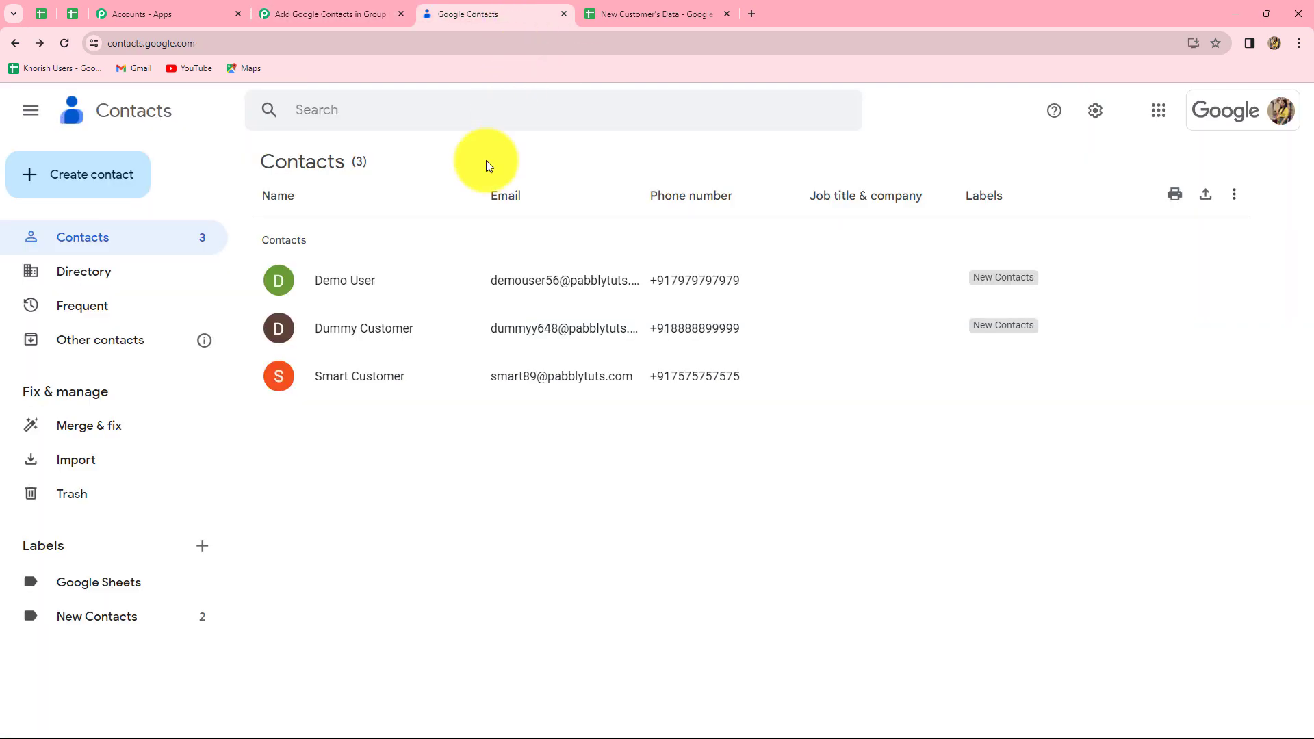
{"action": "left_click", "coordinate": [100, 584]}
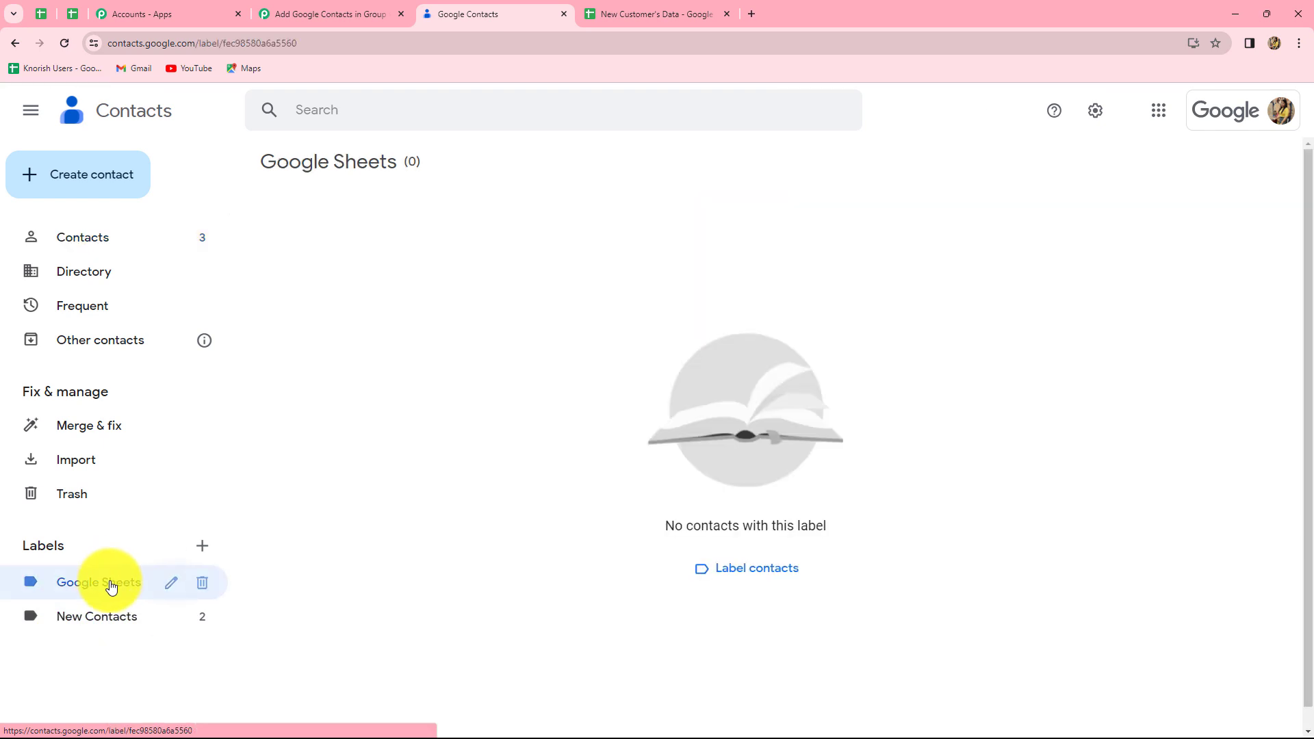
{"action": "left_click", "coordinate": [63, 42]}
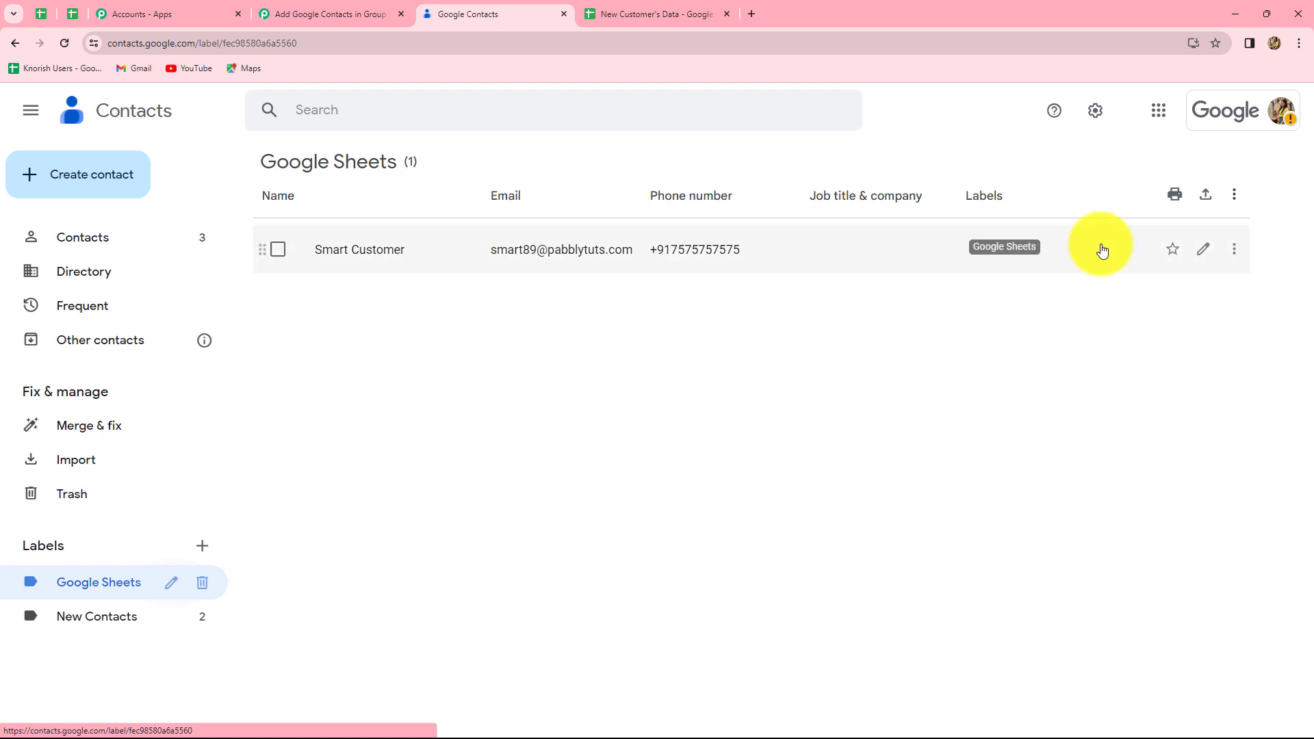
{"action": "left_click", "coordinate": [378, 249]}
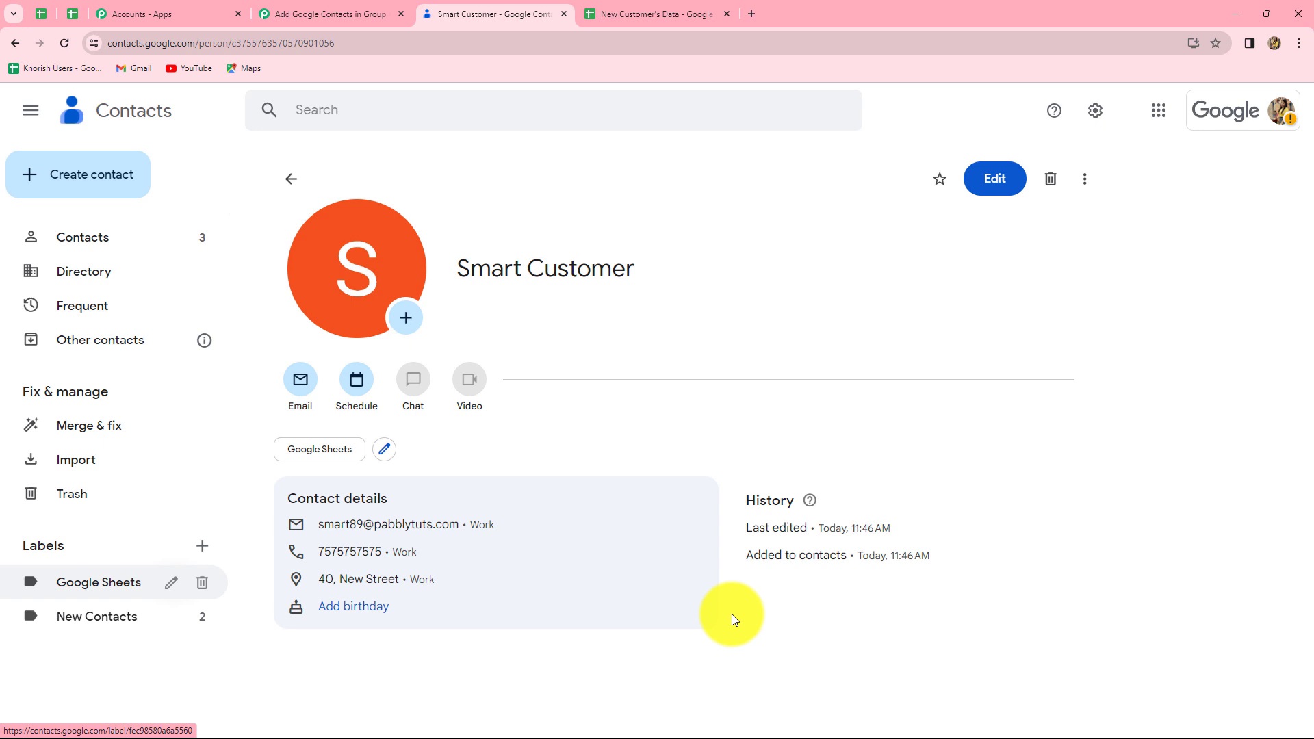
{"action": "left_click", "coordinate": [310, 5]}
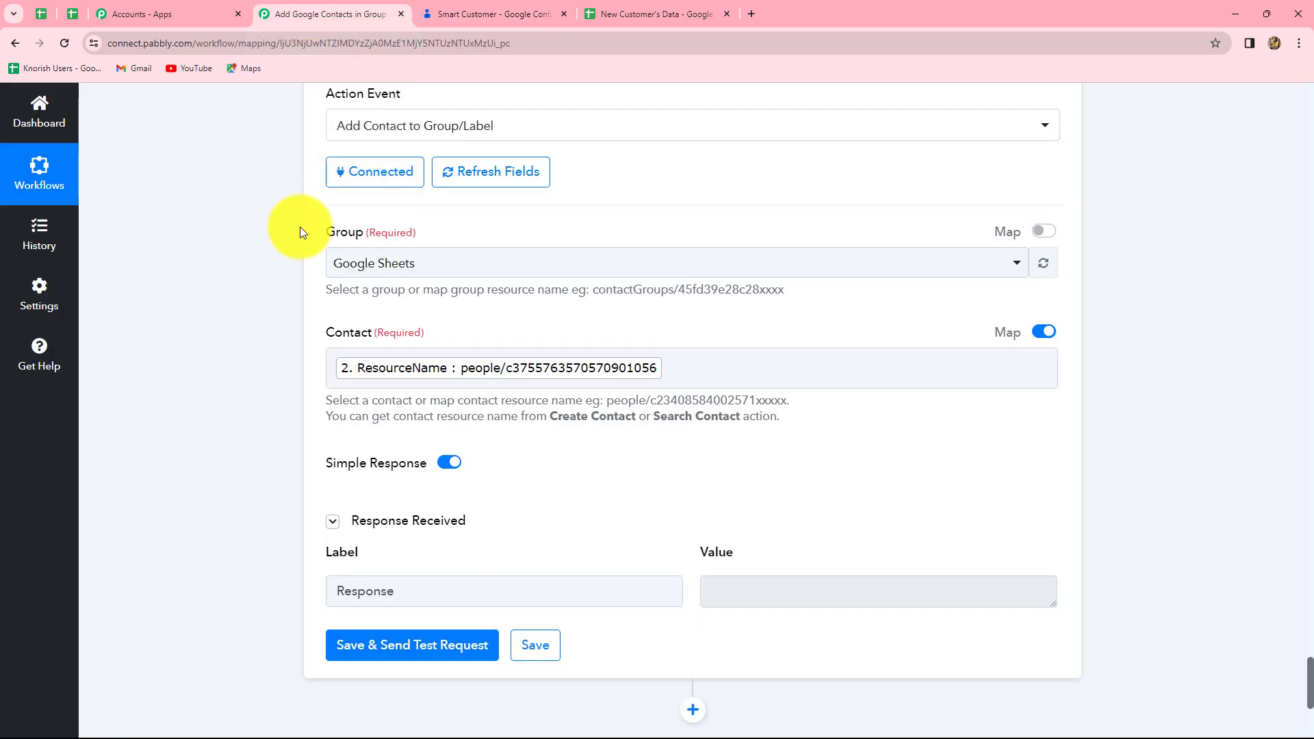
{"action": "left_click", "coordinate": [615, 14]}
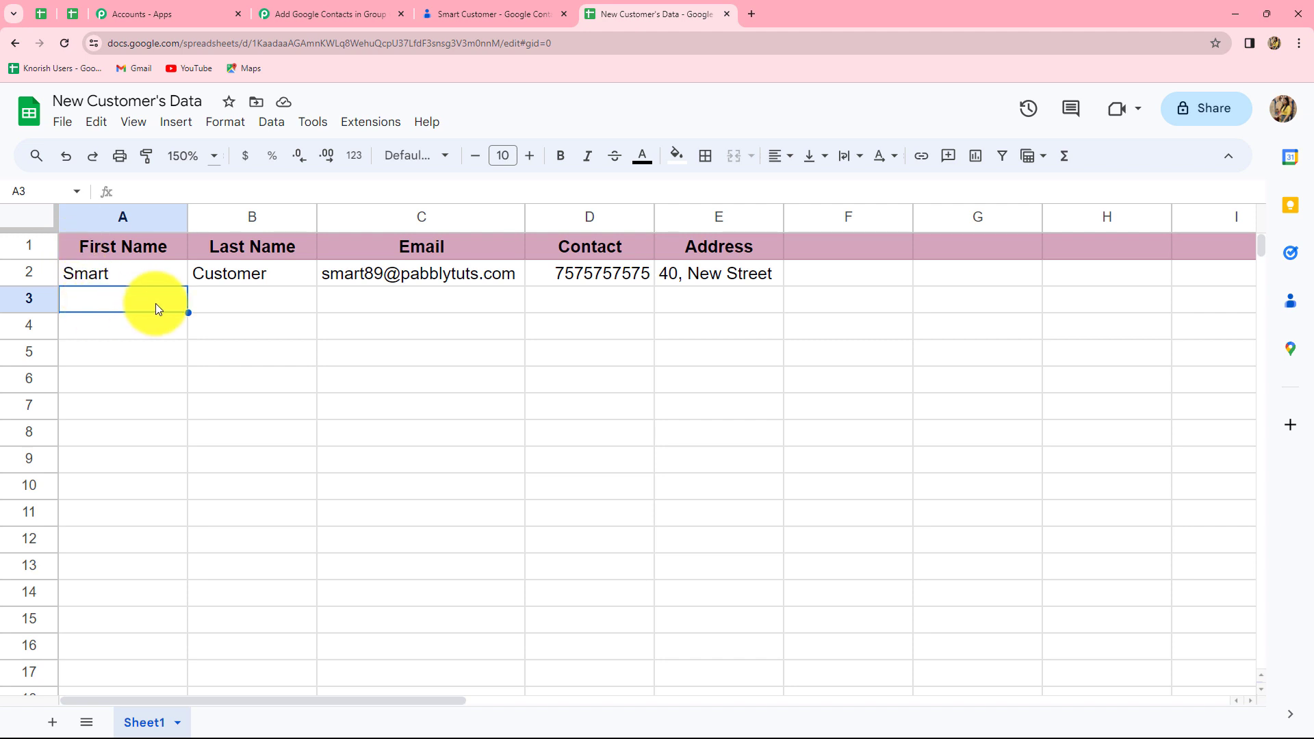
Step: Enter a second customer's first name, last name, e-mail, phone number and address in row 3
{"action": "type", "text": "Dummy"}
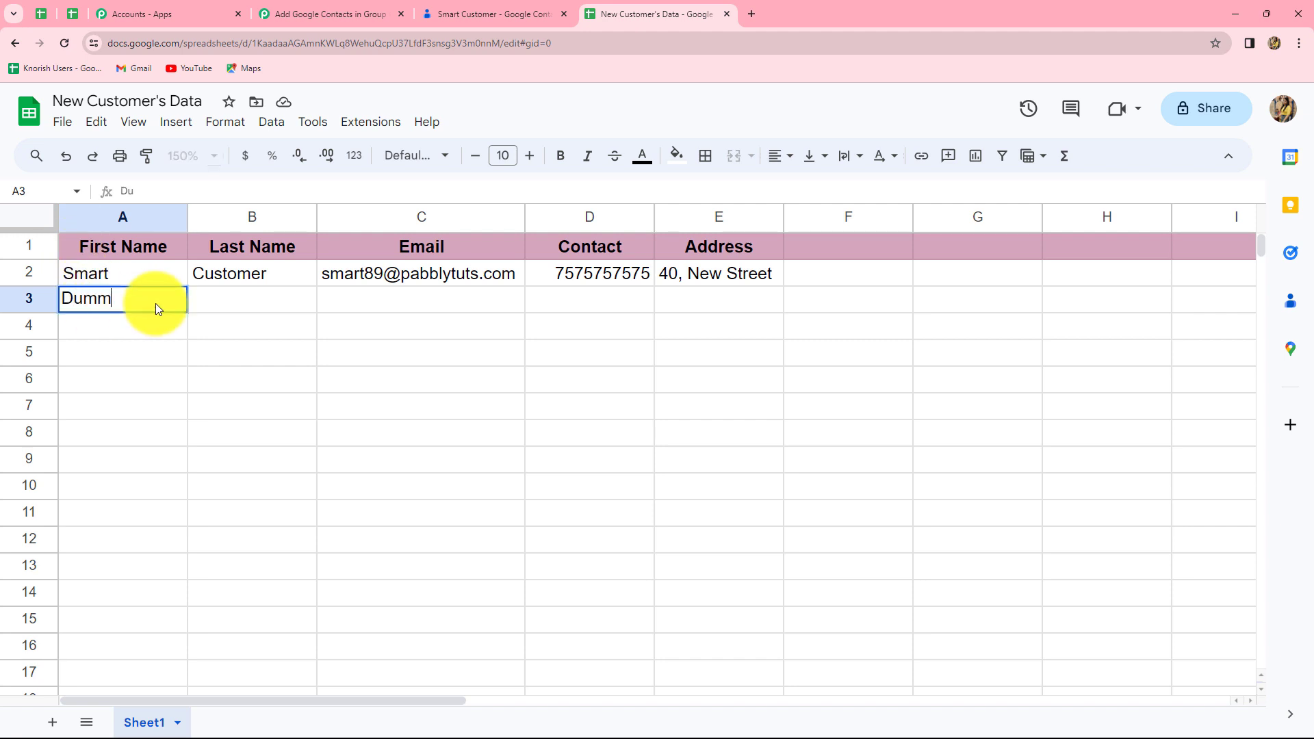
{"action": "key", "text": "Tab"}
{"action": "type", "text": "User"}
{"action": "left_click", "coordinate": [348, 309]}
{"action": "key", "text": "Tab"}
{"action": "type", "text": "8888800000"}
{"action": "left_click", "coordinate": [762, 299]}
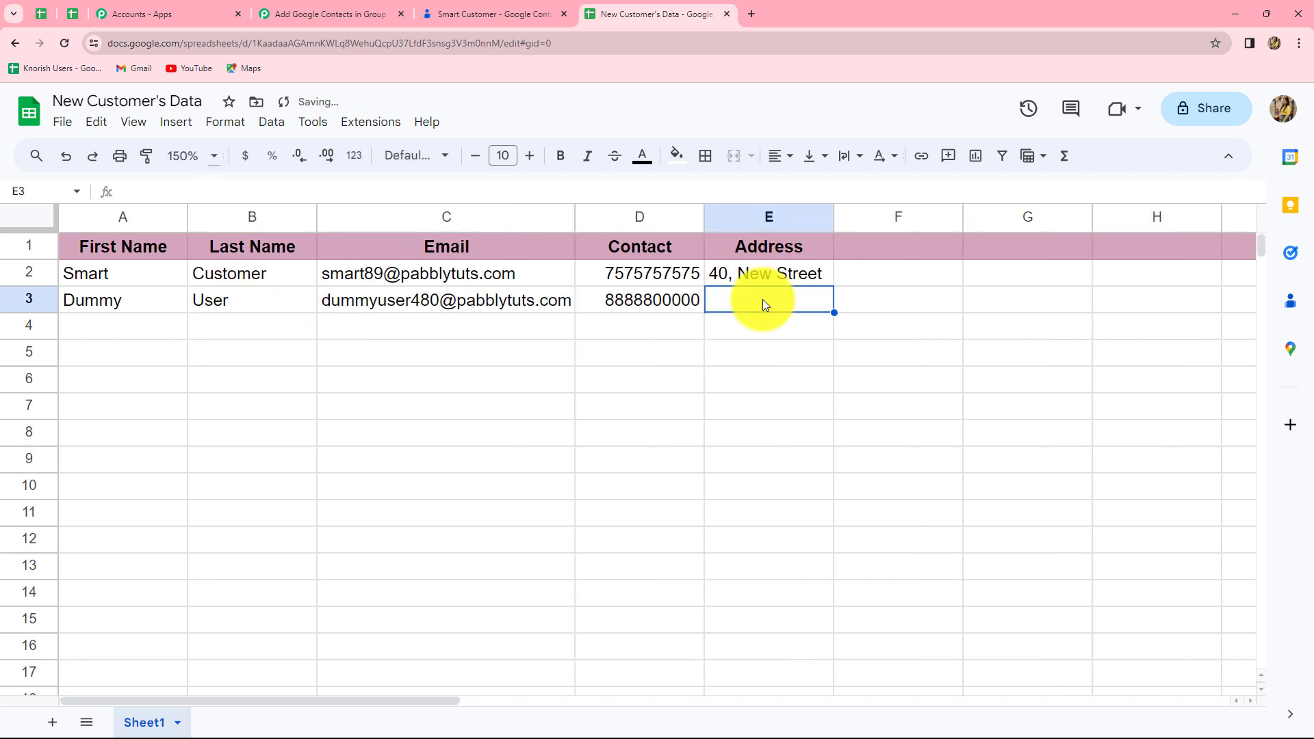
{"action": "type", "text": "new address"}
{"action": "left_click", "coordinate": [743, 331]}
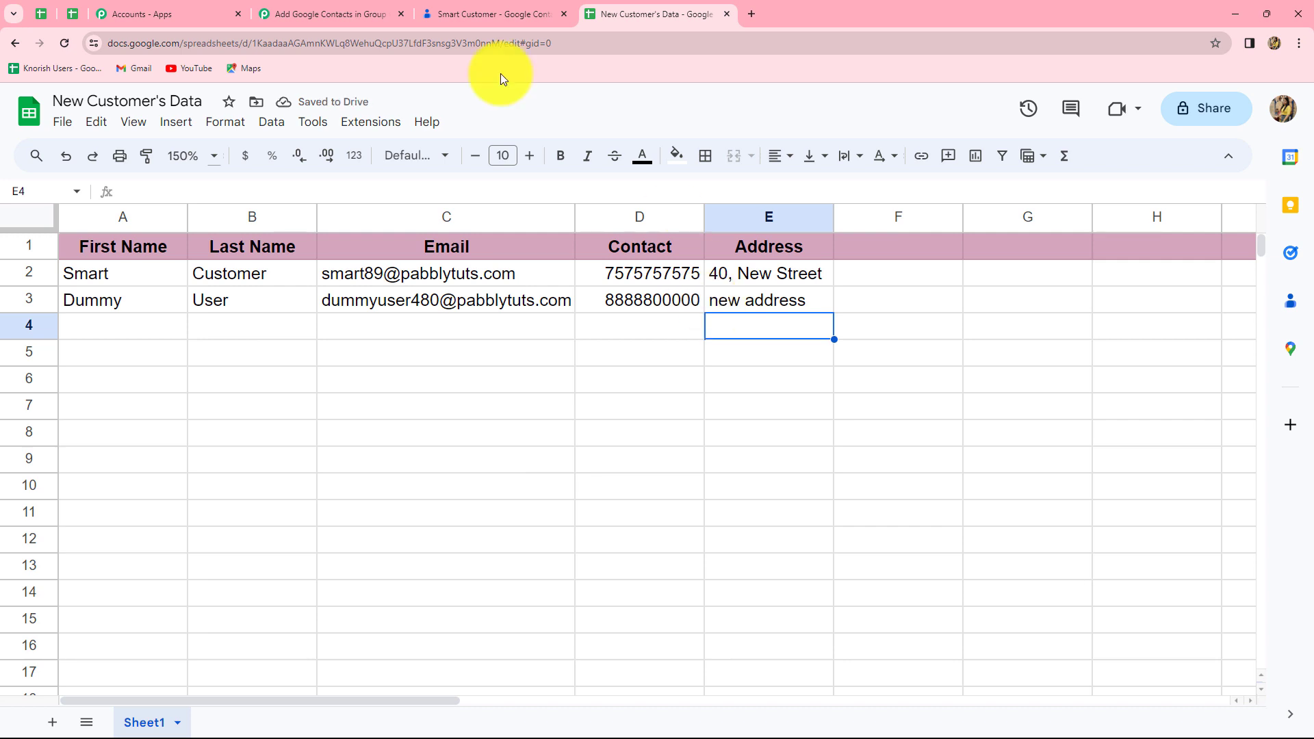
{"action": "left_click", "coordinate": [481, 9]}
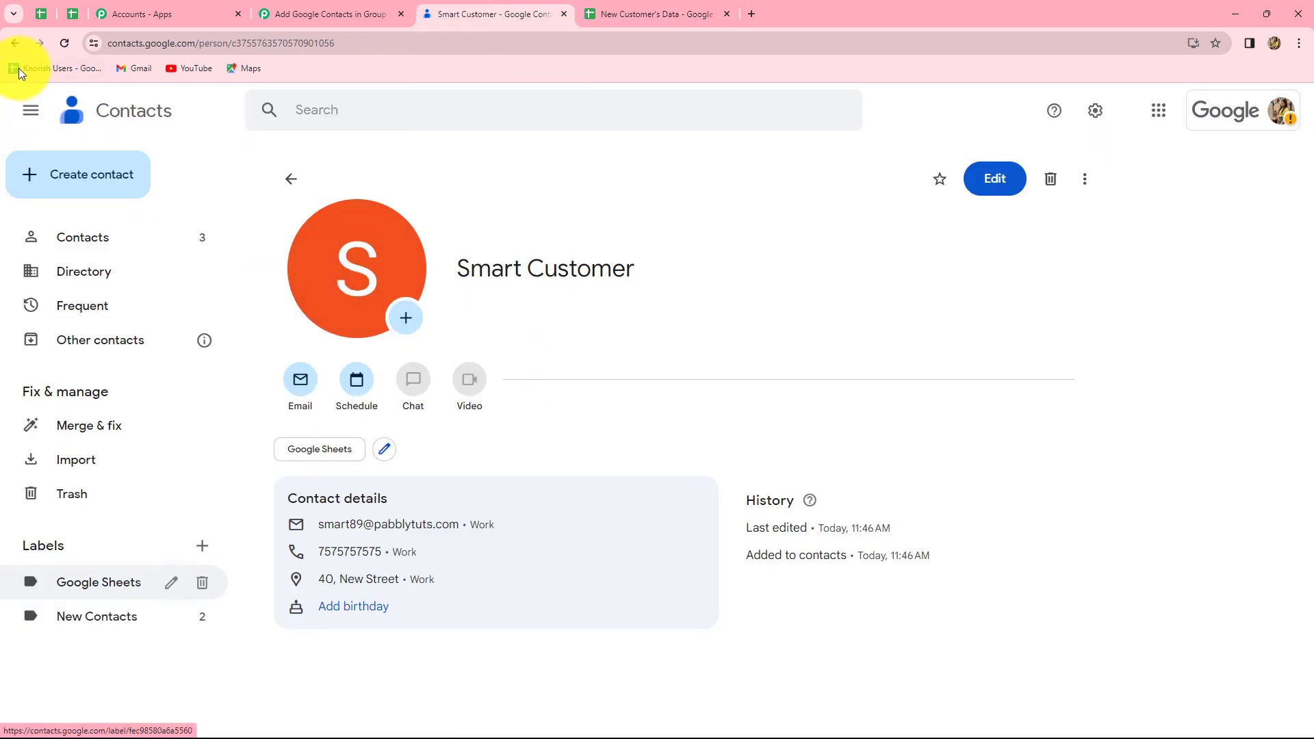
Step: Reload the Google Sheets label to confirm it holds two contacts, then collapse Pabbly's label step
{"action": "left_click", "coordinate": [117, 585]}
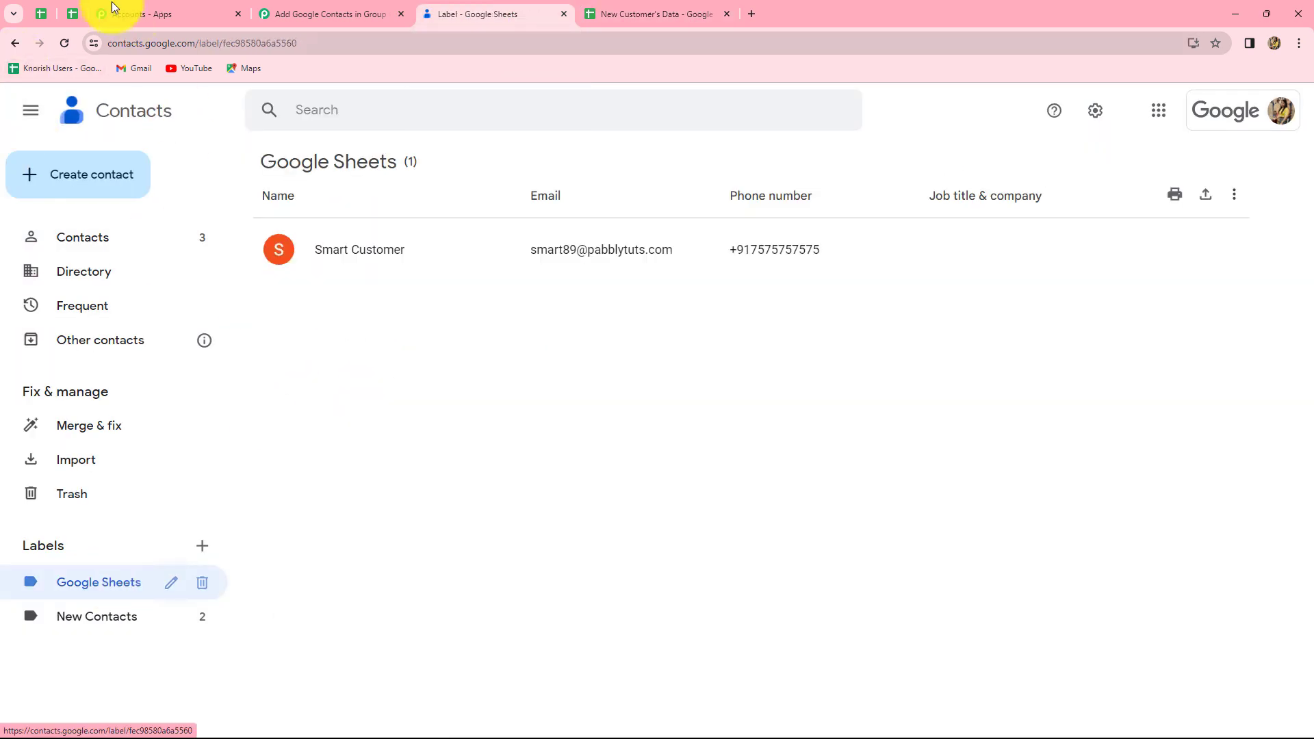
{"action": "left_click", "coordinate": [66, 44]}
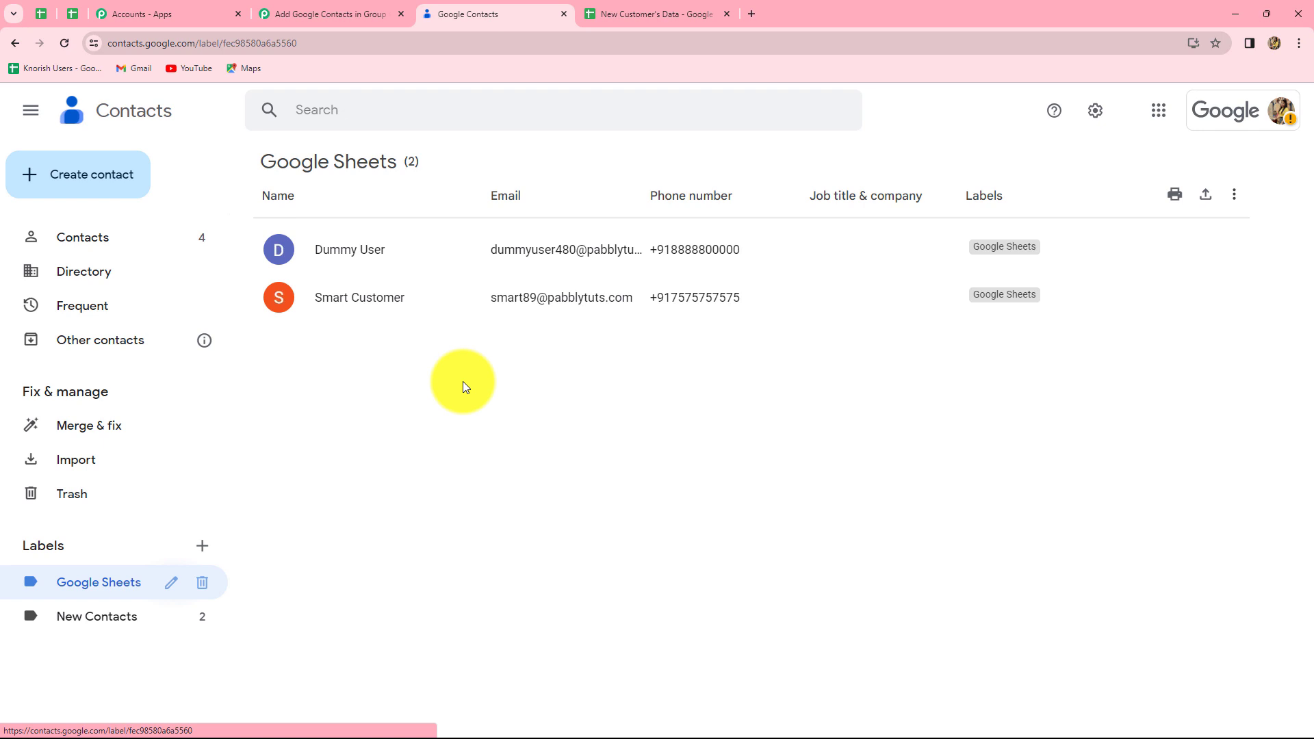
{"action": "left_click", "coordinate": [354, 21]}
{"action": "scroll", "coordinate": [1109, 613], "scroll_direction": "up", "scroll_amount": 11}
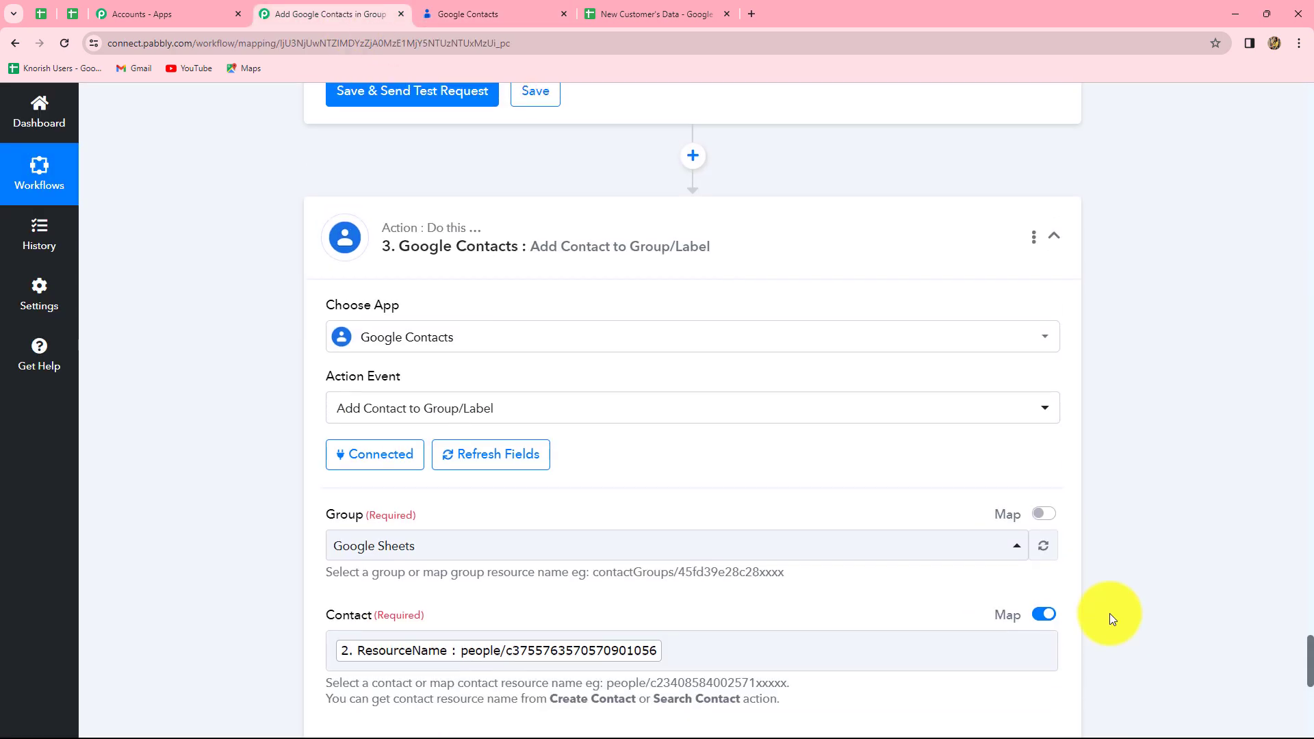
{"action": "left_click", "coordinate": [1053, 706]}
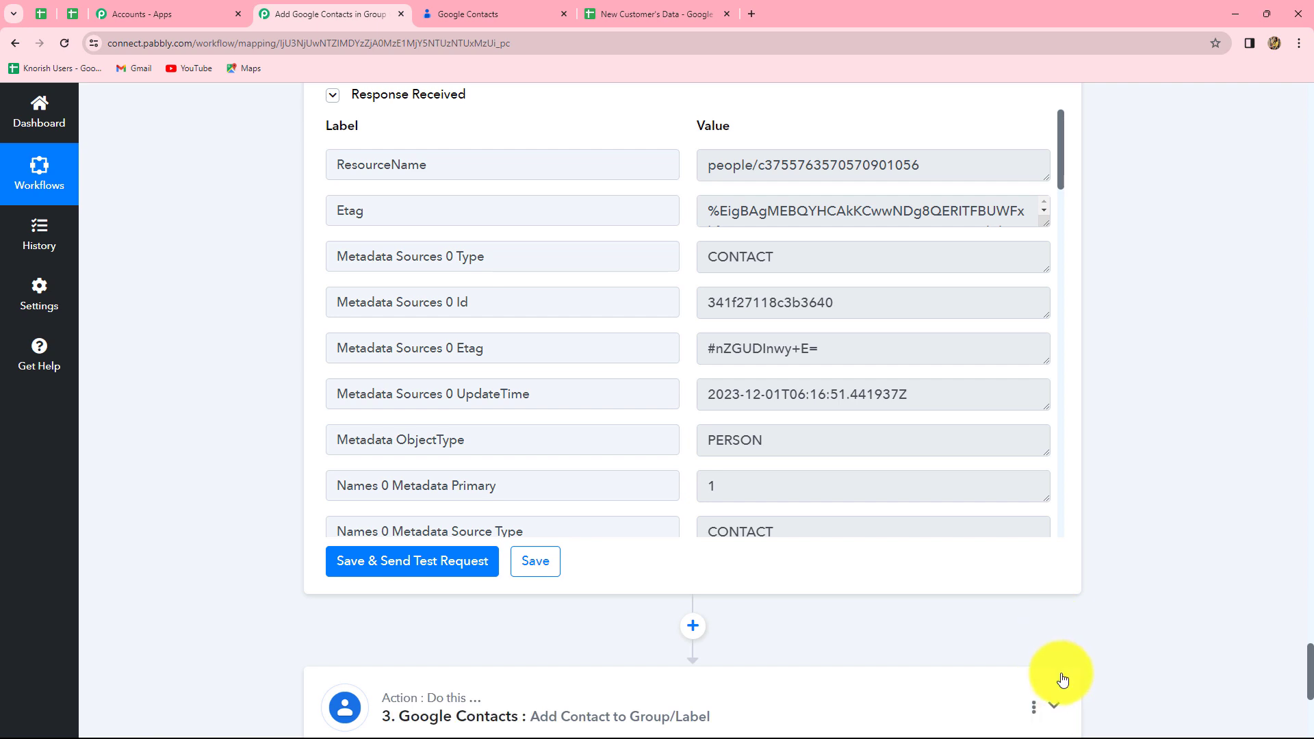